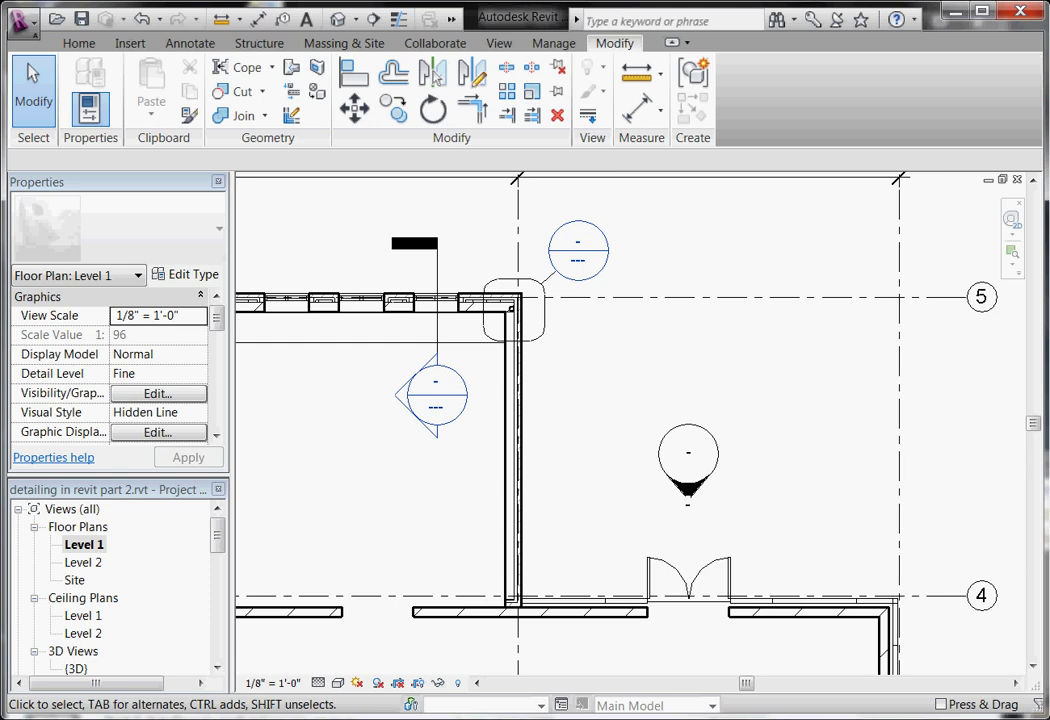
Zoom in on the Level 1 plan and open the Section 2 wall section view
scroll(412, 370, "up", 2)
double_click(410, 401)
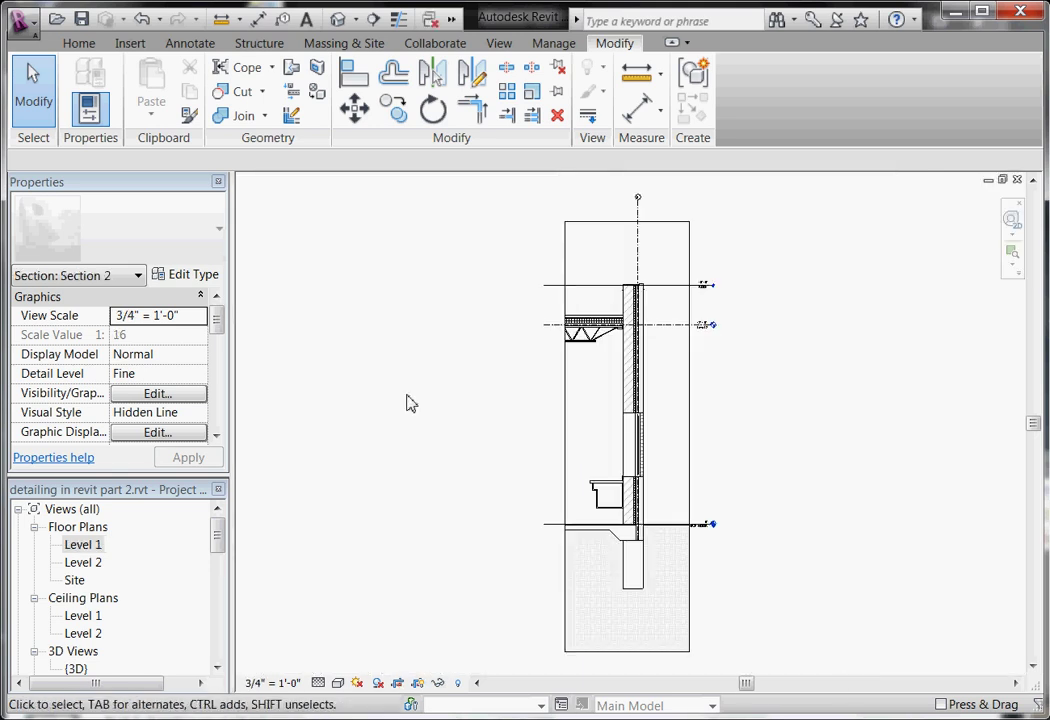
Zoom into the wall section to inspect the CMU 8", rigid 2" and brick 4" layers
scroll(626, 335, "up", 1)
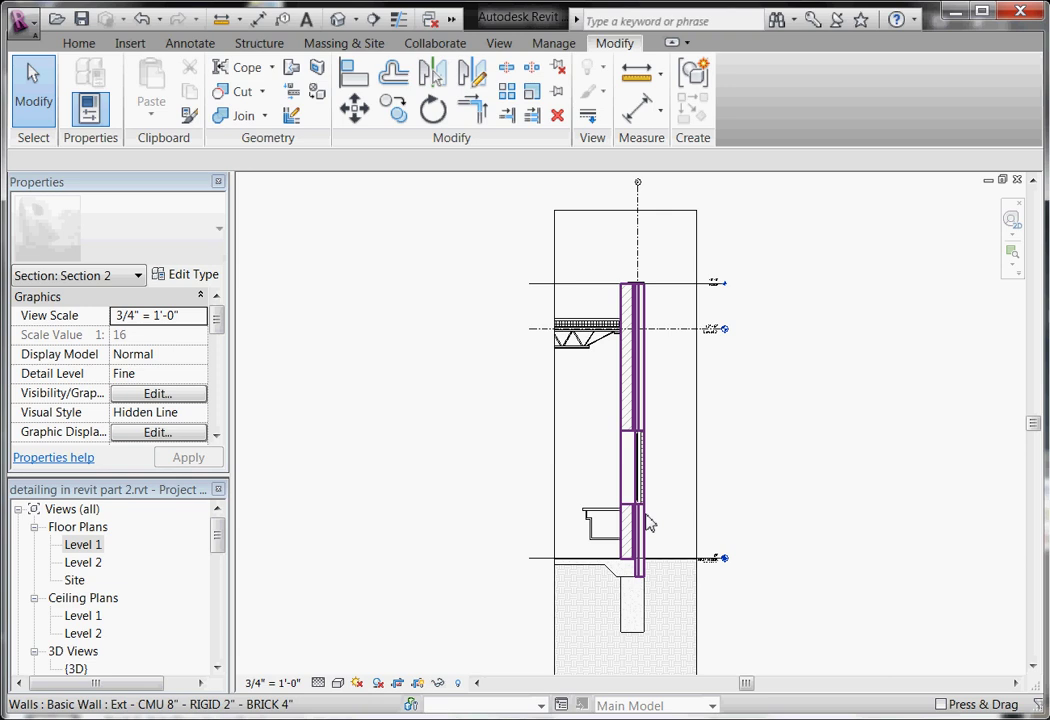
Restart the Detail Component tool from Annotate > Component
key("Return")
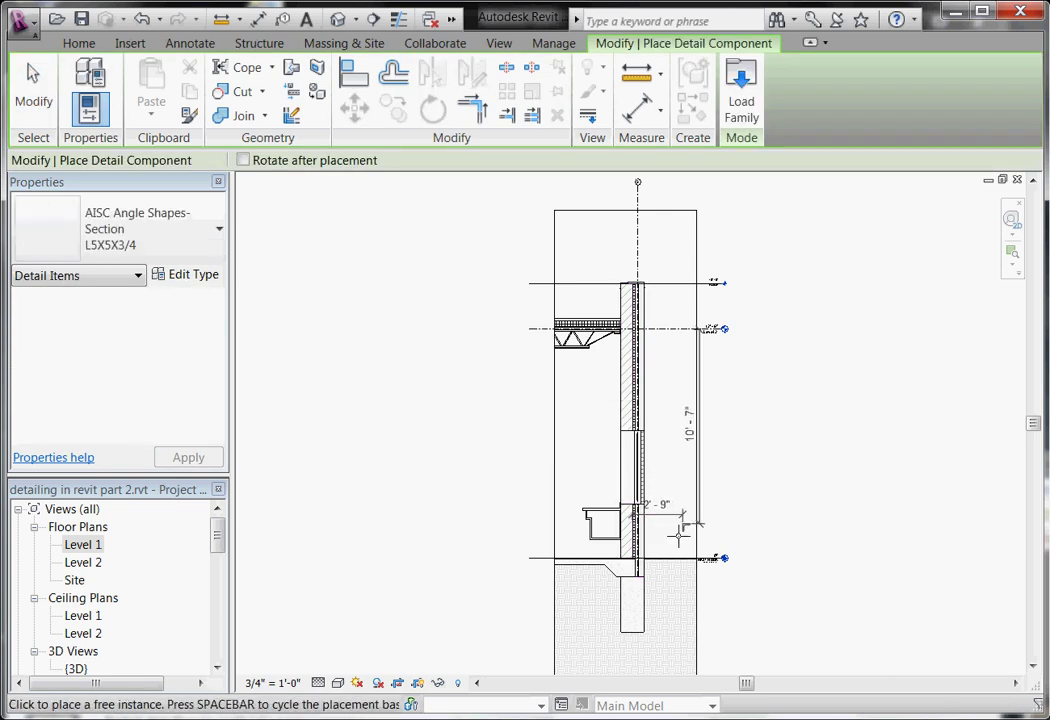
scroll(640, 555, "up", 4)
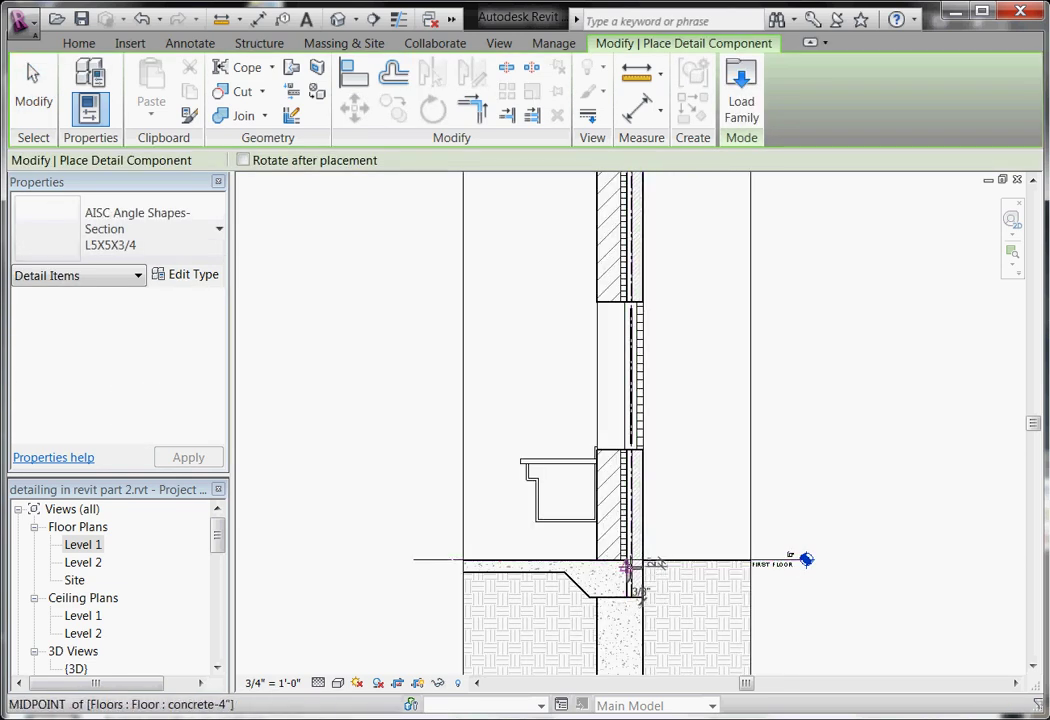
scroll(633, 560, "up", 3)
key("Escape")
key("Escape")
scroll(737, 531, "down", 2)
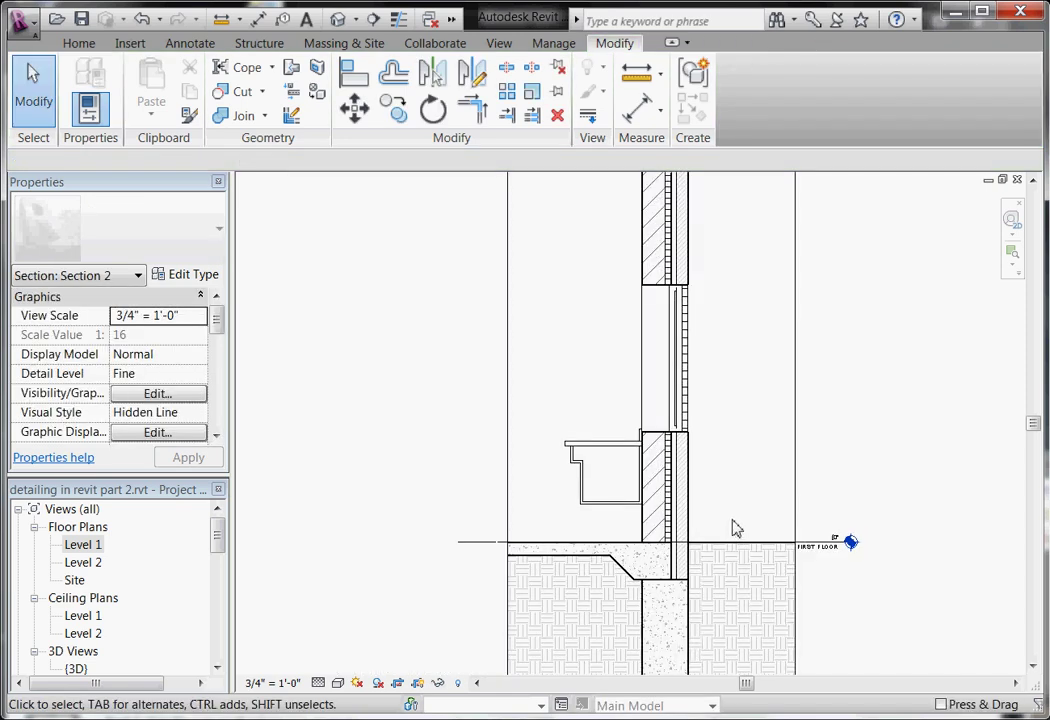
scroll(628, 544, "down", 2)
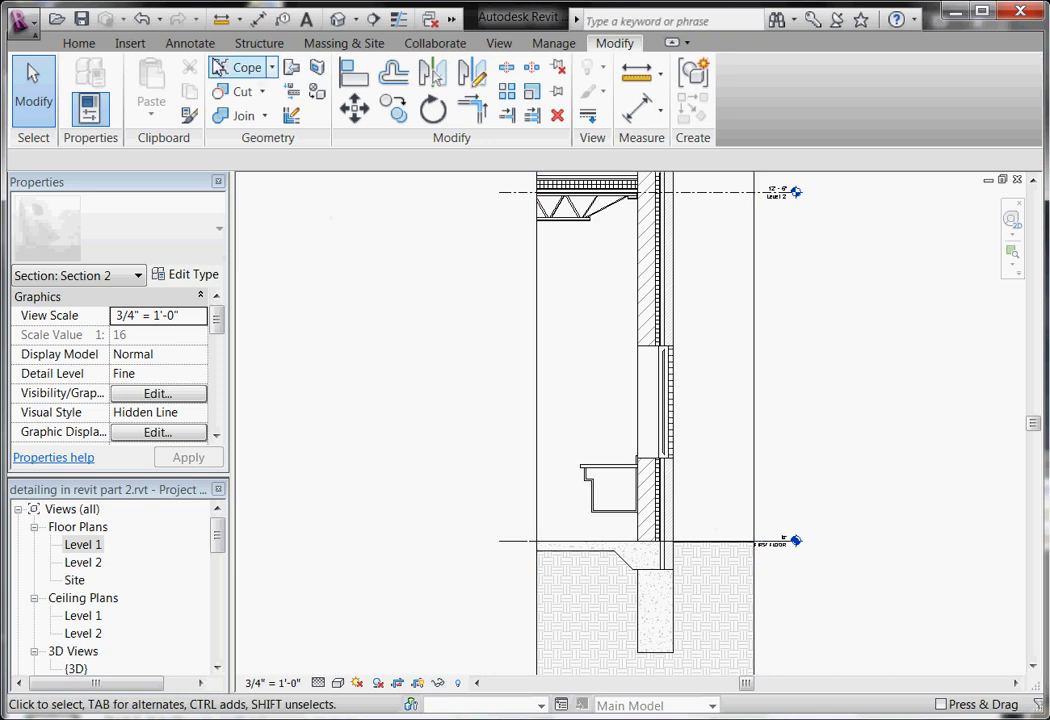
left_click(190, 44)
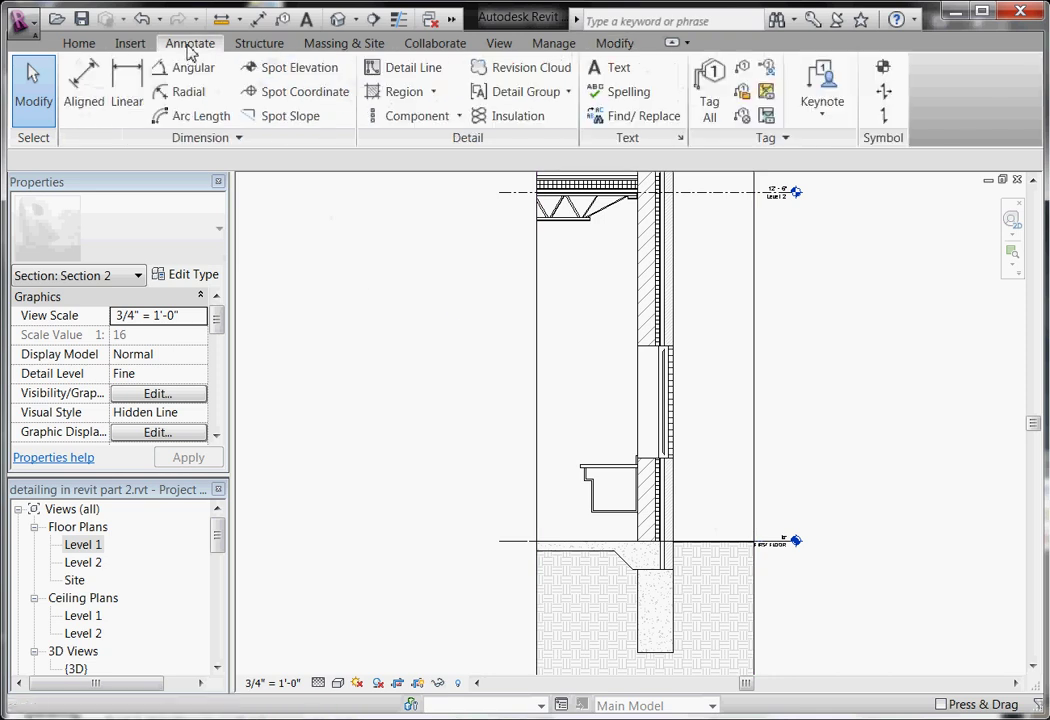
left_click(460, 117)
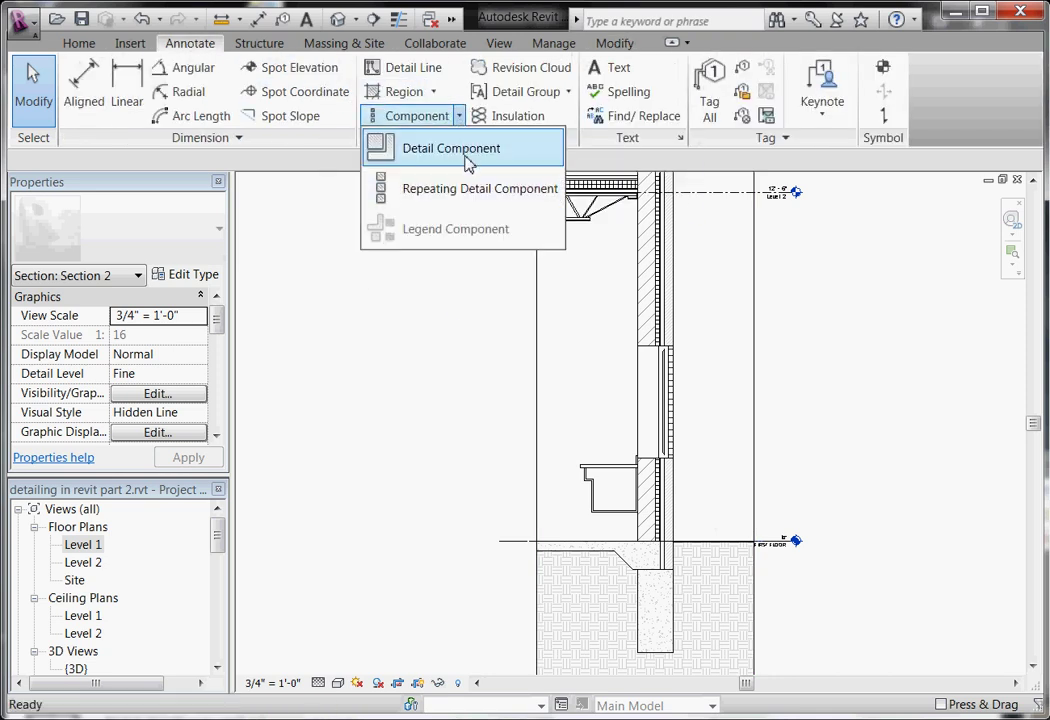
left_click(463, 155)
Place a Brick Standard Running Section component at the base of the brick veneer
left_click(220, 231)
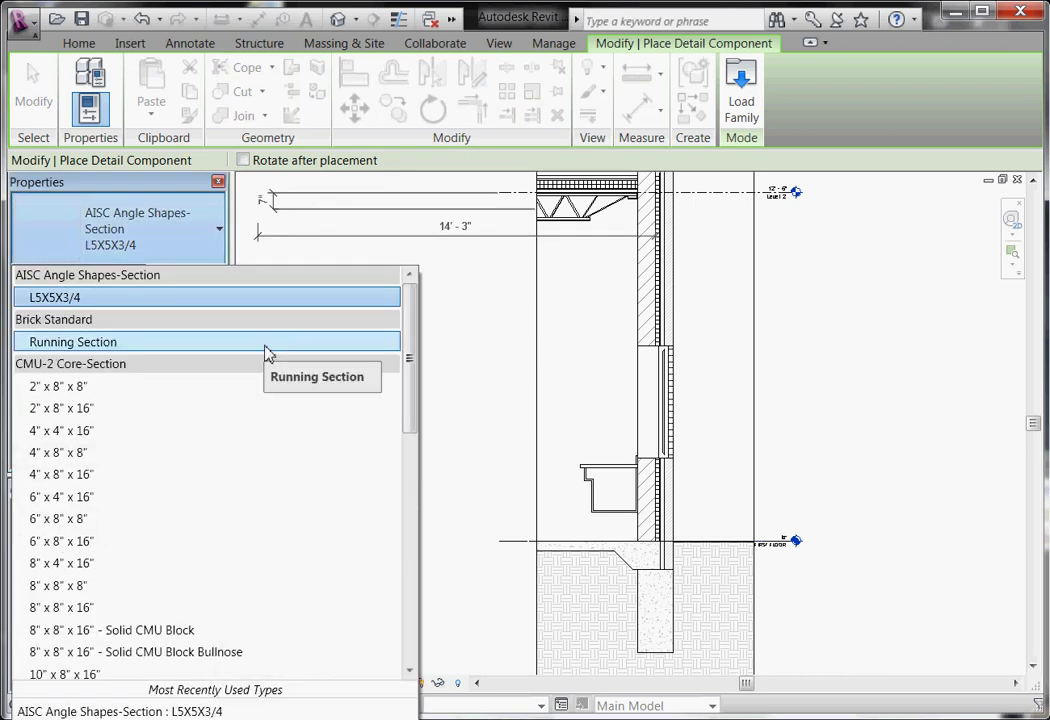
left_click(785, 107)
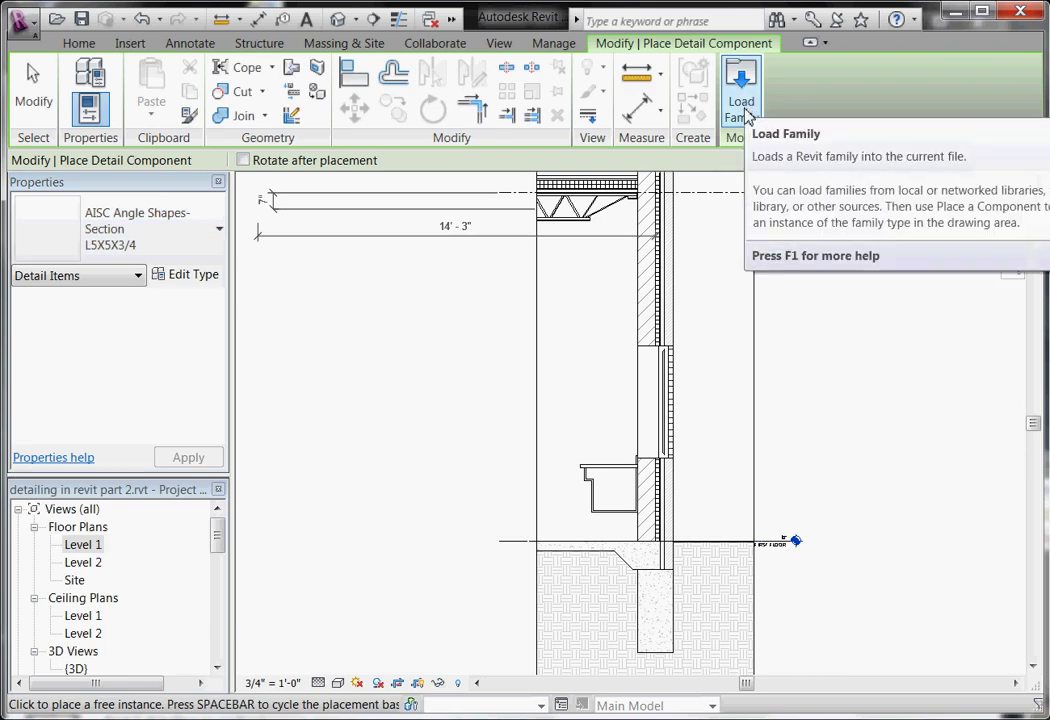
left_click(222, 236)
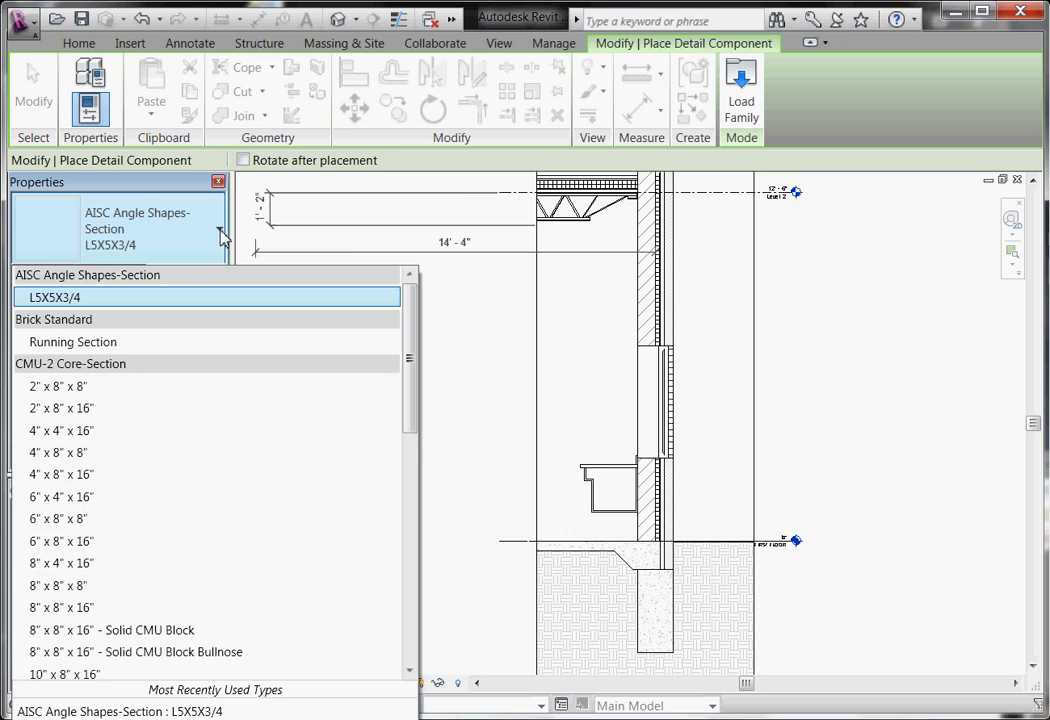
left_click(108, 345)
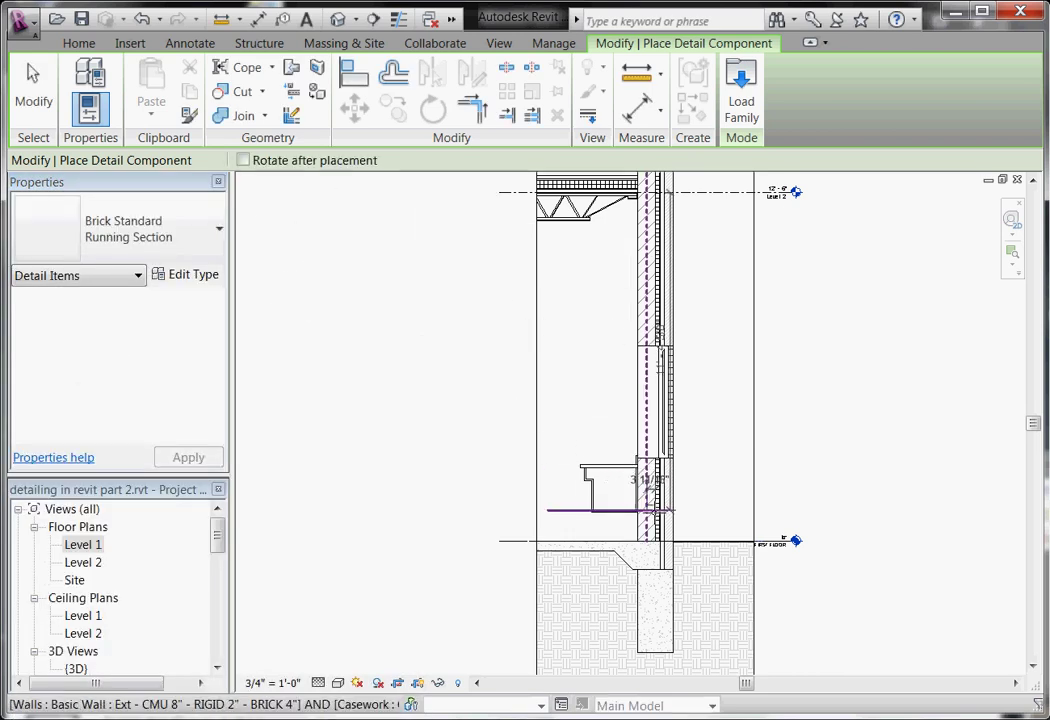
scroll(665, 535, "up", 4)
scroll(665, 545, "up", 3)
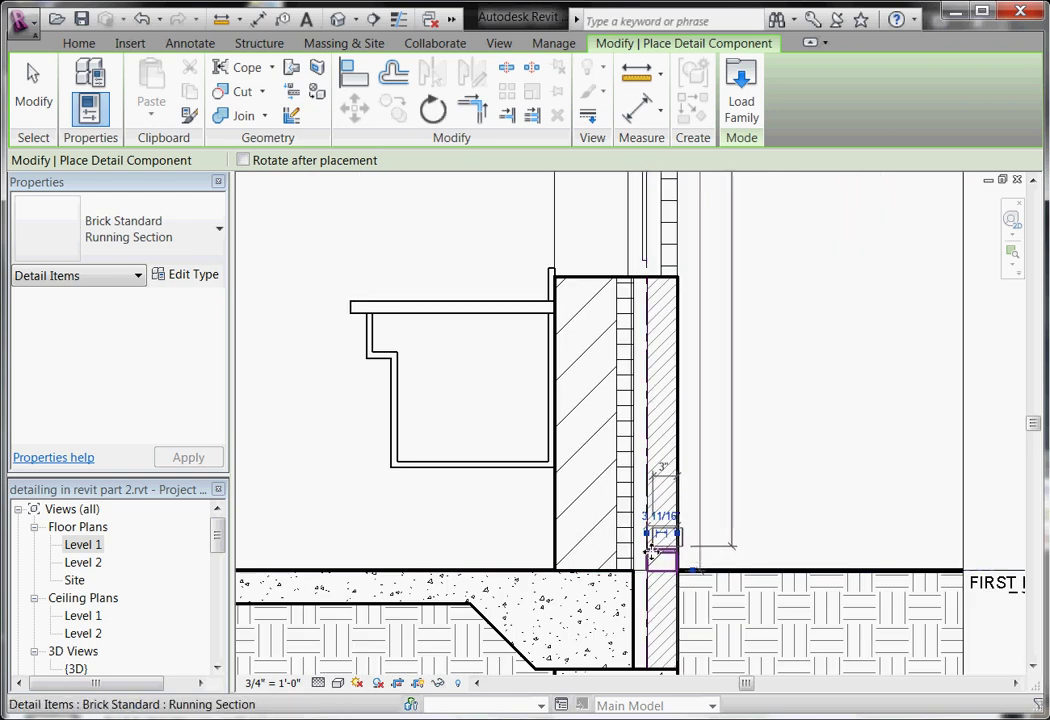
scroll(648, 556, "up", 2)
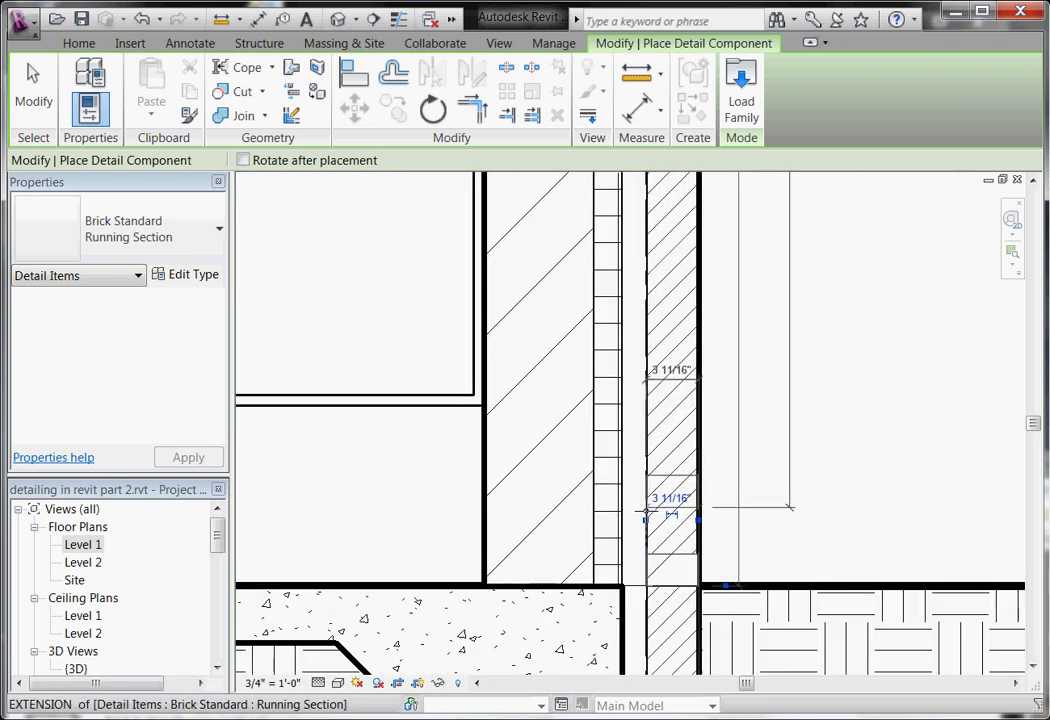
left_click(648, 550)
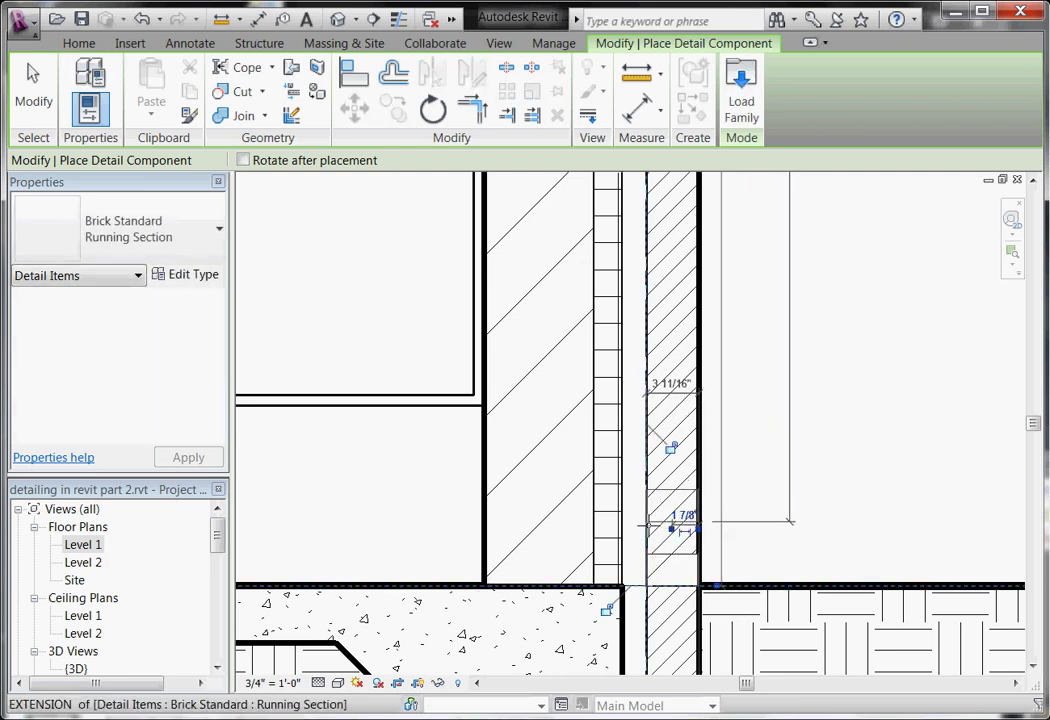
key("Escape")
key("Escape")
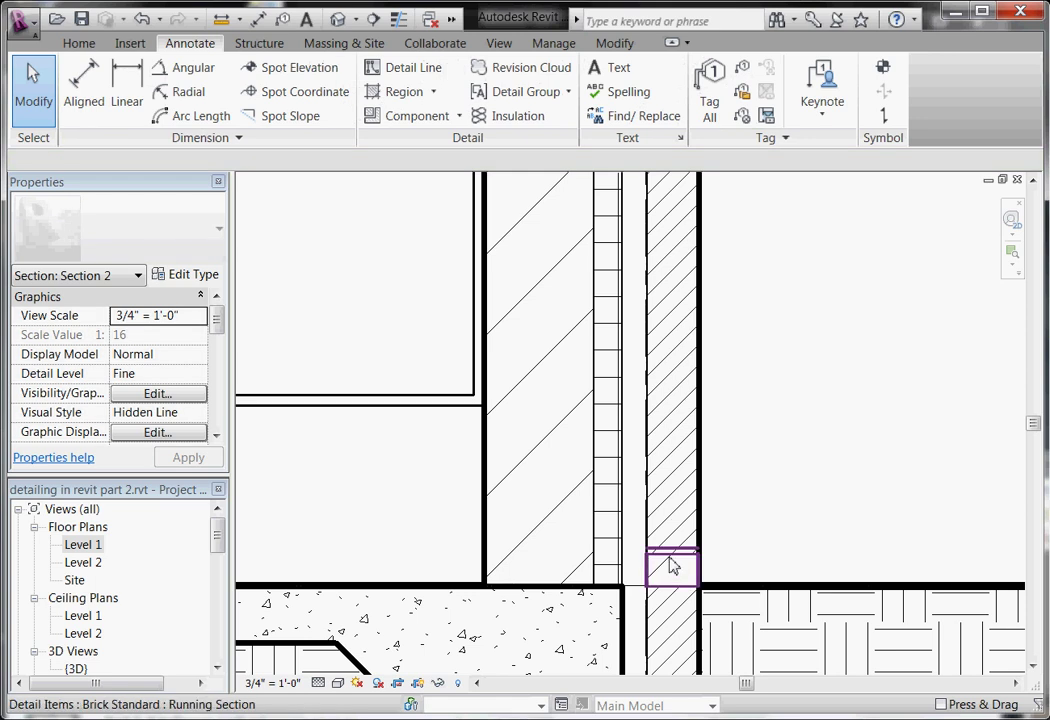
Select and inspect the placed brick component at the wall base
left_click(673, 565)
scroll(706, 555, "down", 2)
key("Escape")
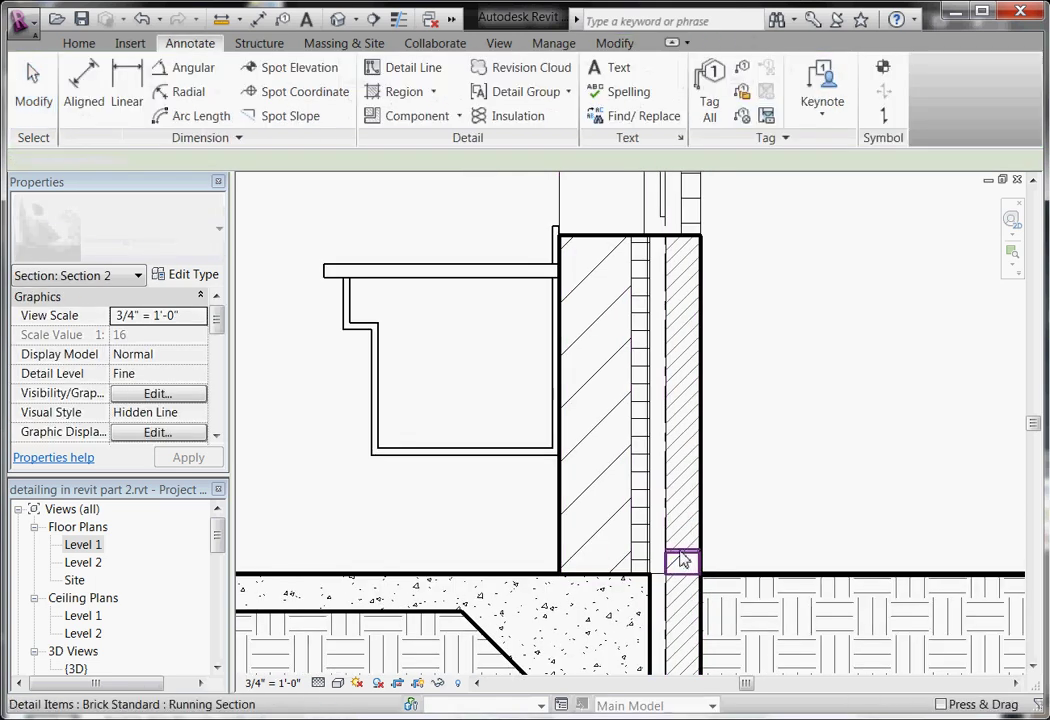
scroll(682, 560, "down", 2)
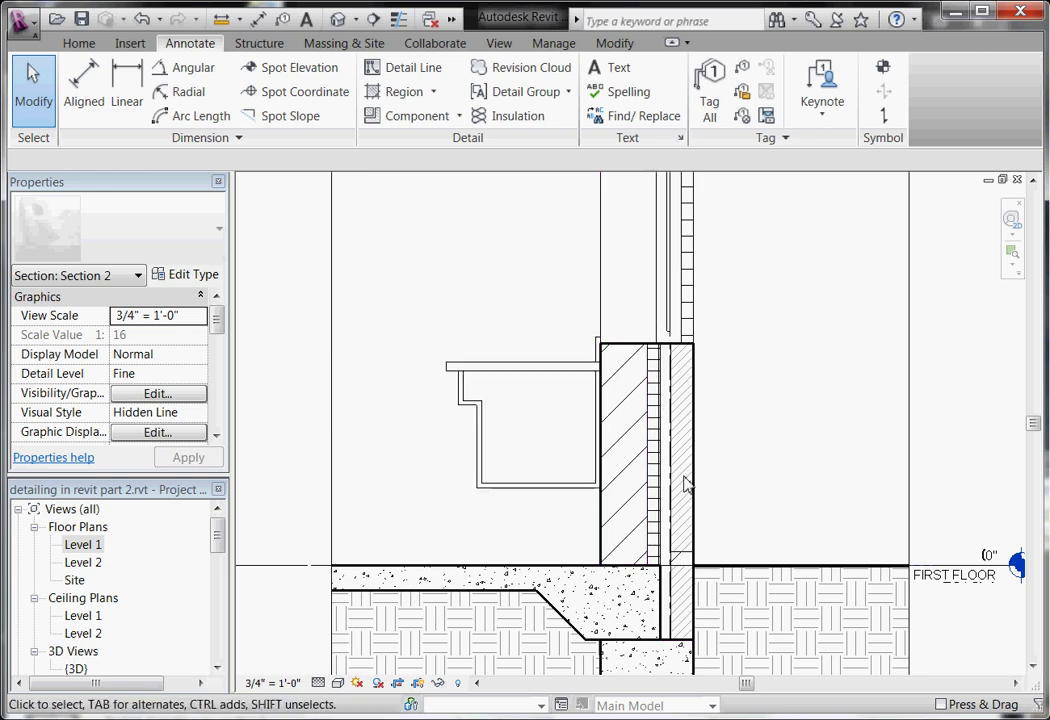
left_click(688, 562)
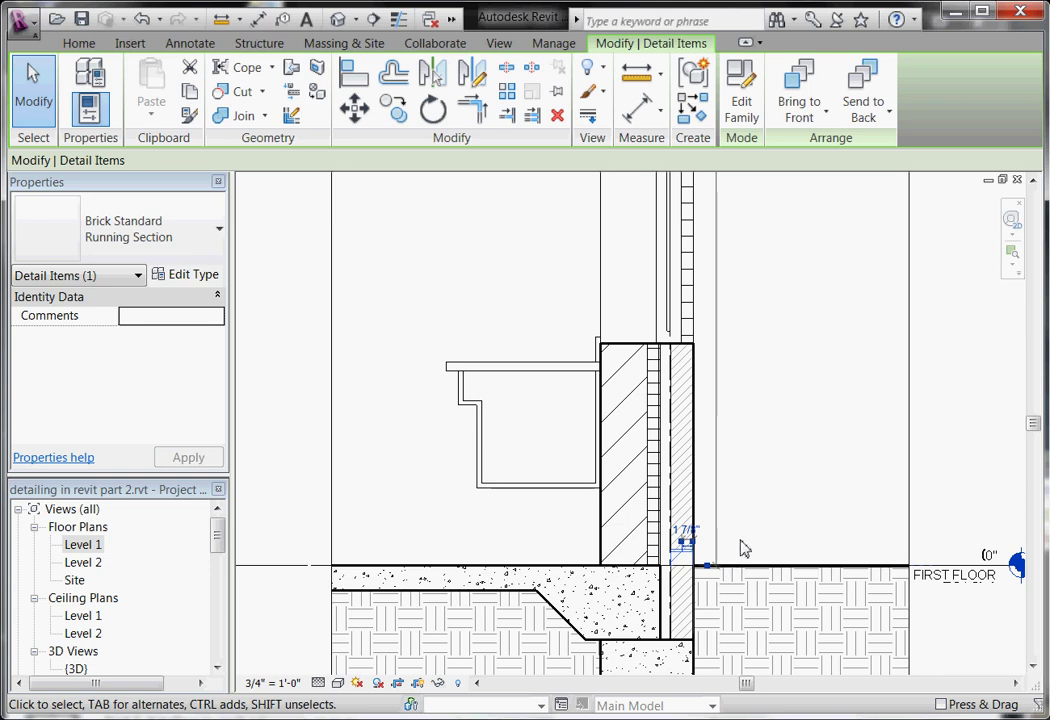
left_click(712, 553)
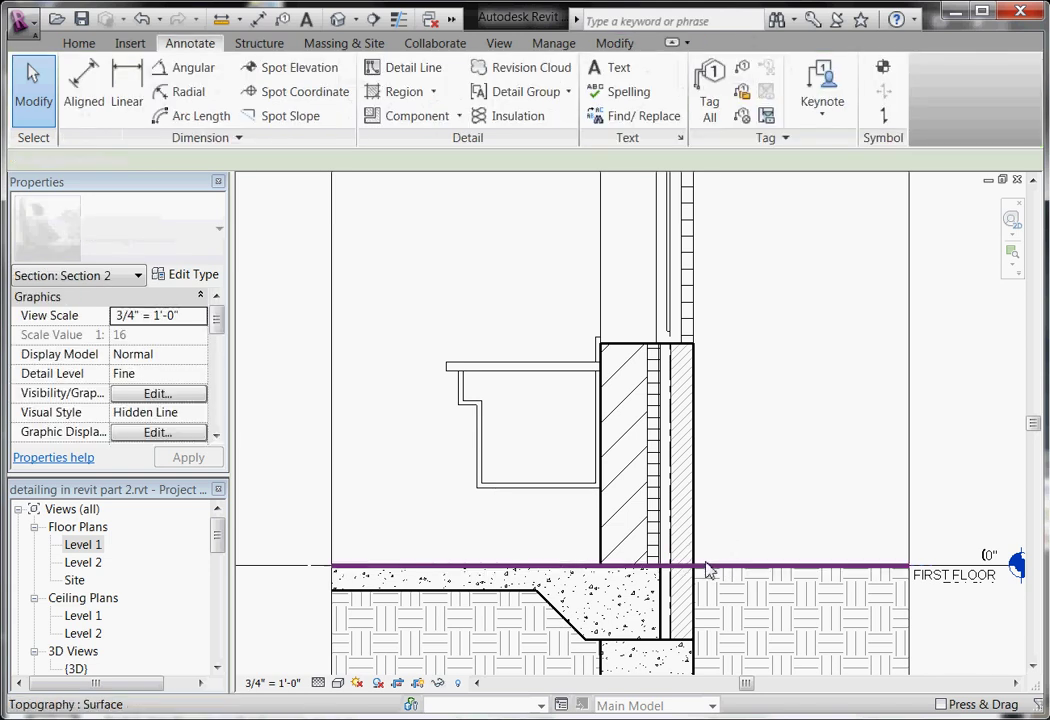
Draw a Brick repeating detail up the brick veneer from the wall base to near the top
left_click(452, 119)
key("Escape")
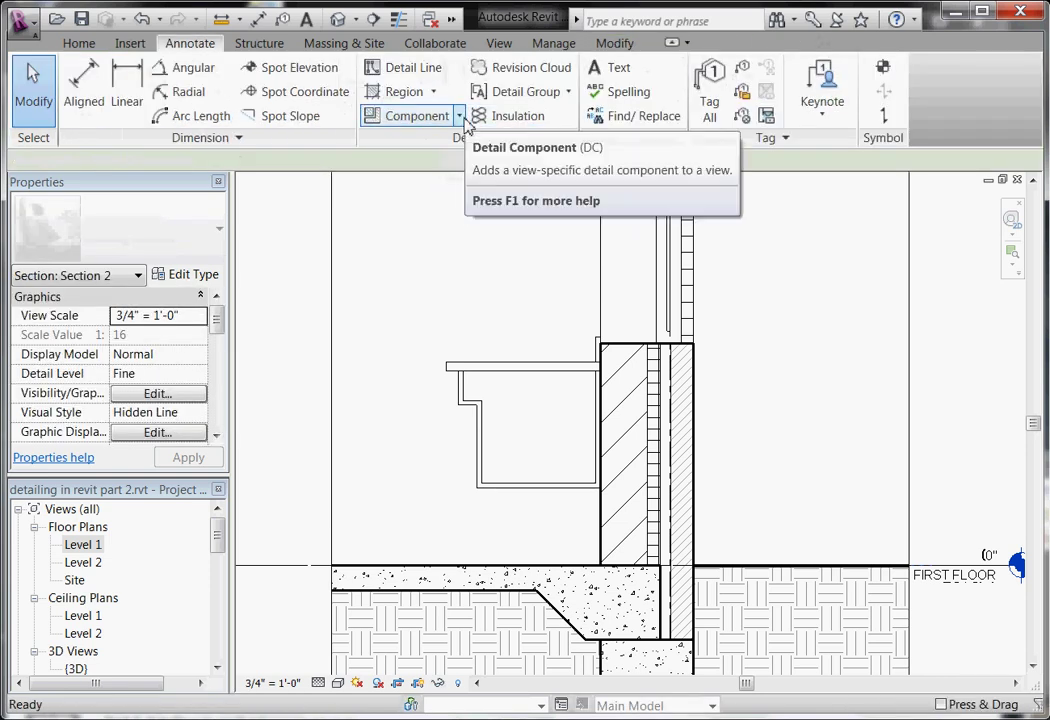
left_click(459, 117)
left_click(457, 190)
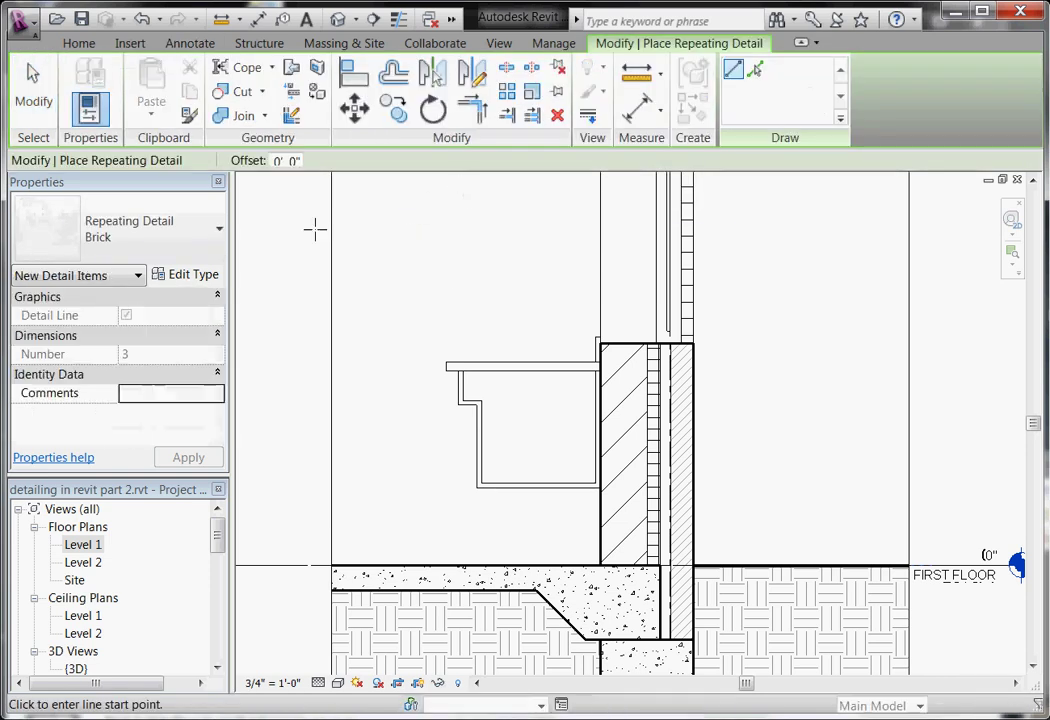
left_click(203, 250)
left_click(205, 249)
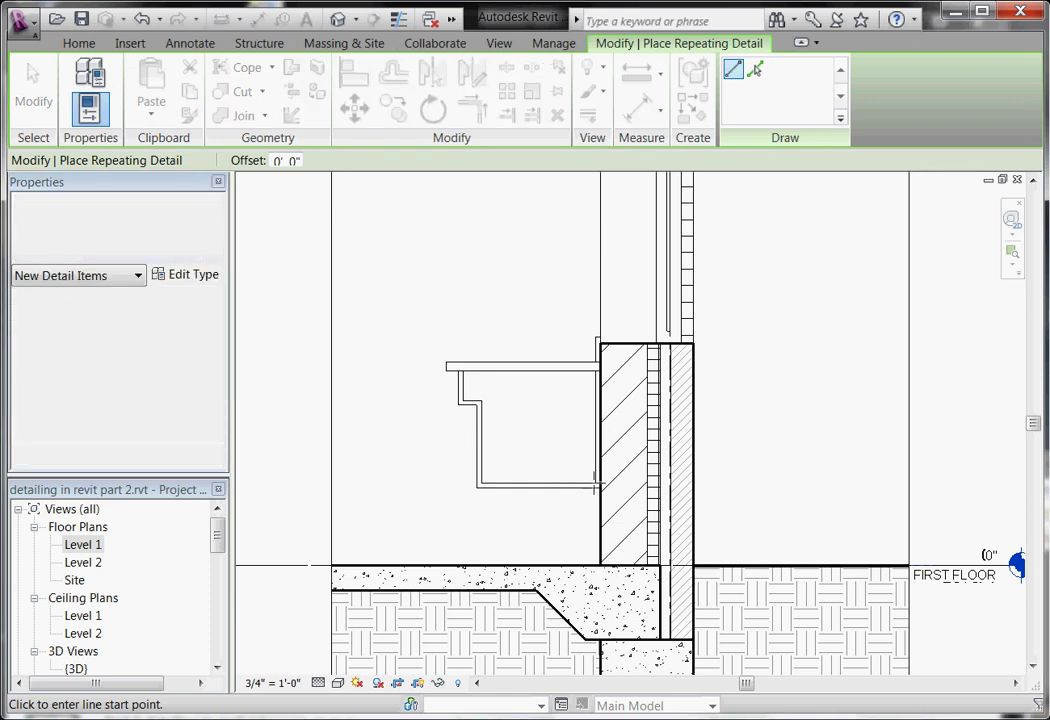
scroll(678, 653, "up", 3)
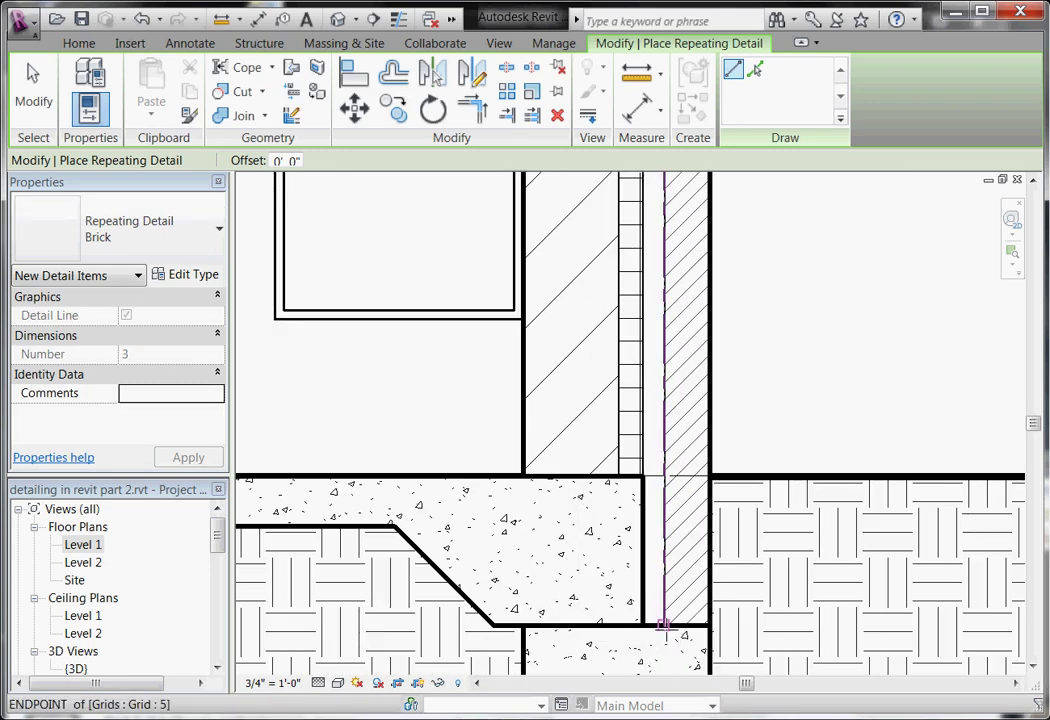
left_click(663, 626)
scroll(660, 530, "down", 3)
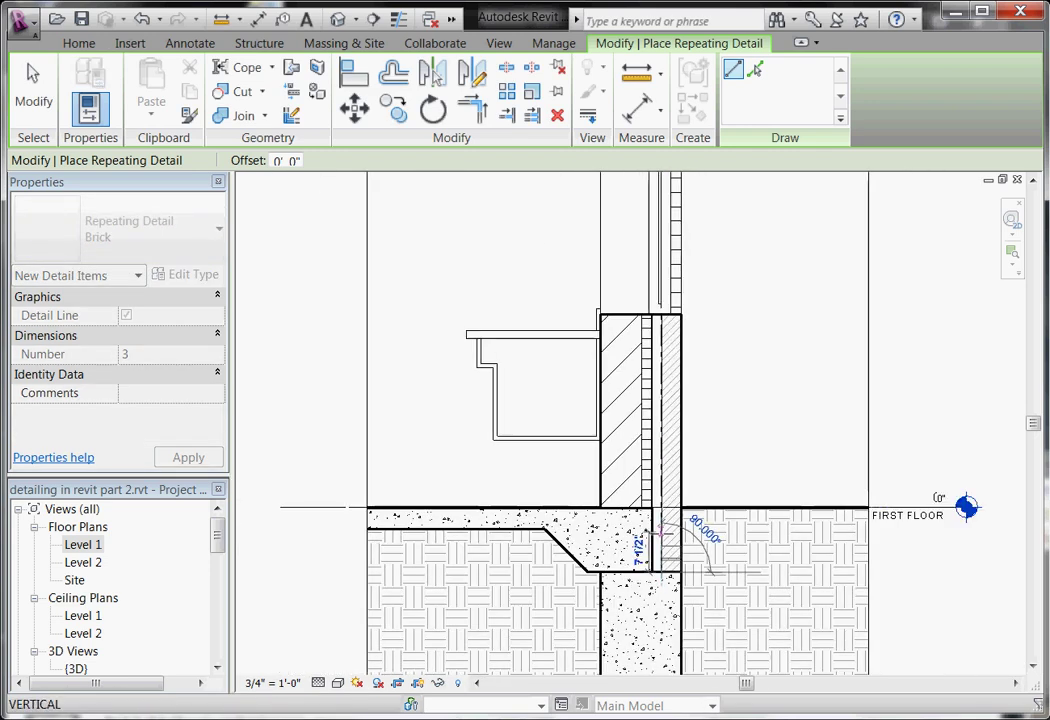
left_click(660, 315)
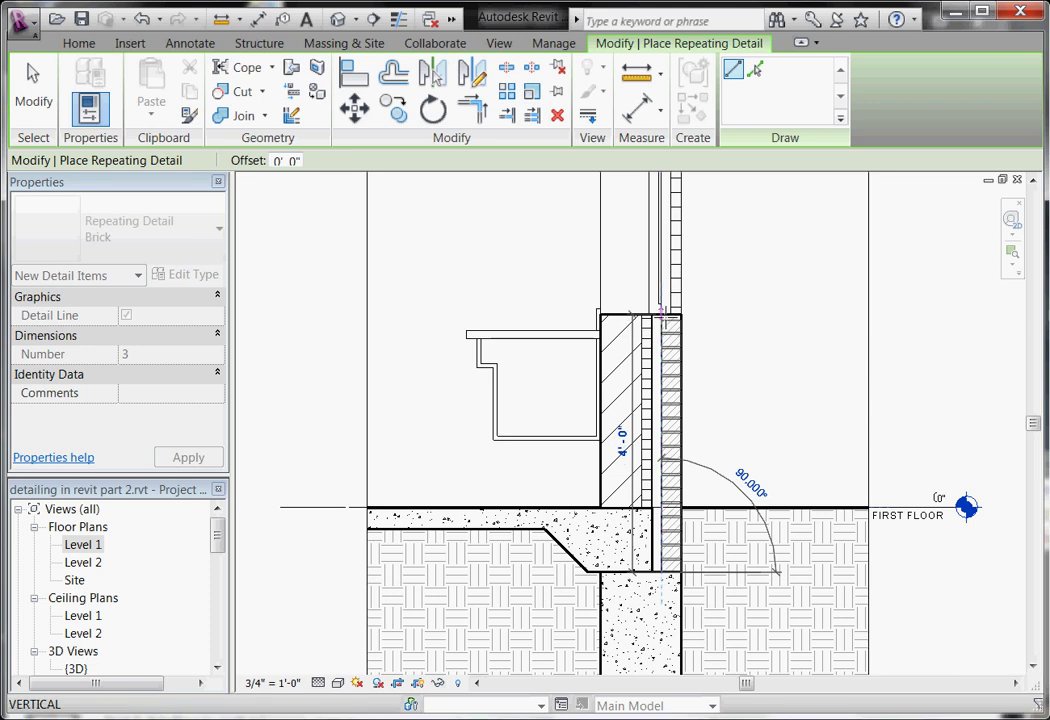
key("Escape")
key("Escape")
Adjust the brick repeating detail's length, extending its top up under the sill
scroll(690, 410, "up", 2)
left_click(672, 401)
scroll(731, 366, "down", 1)
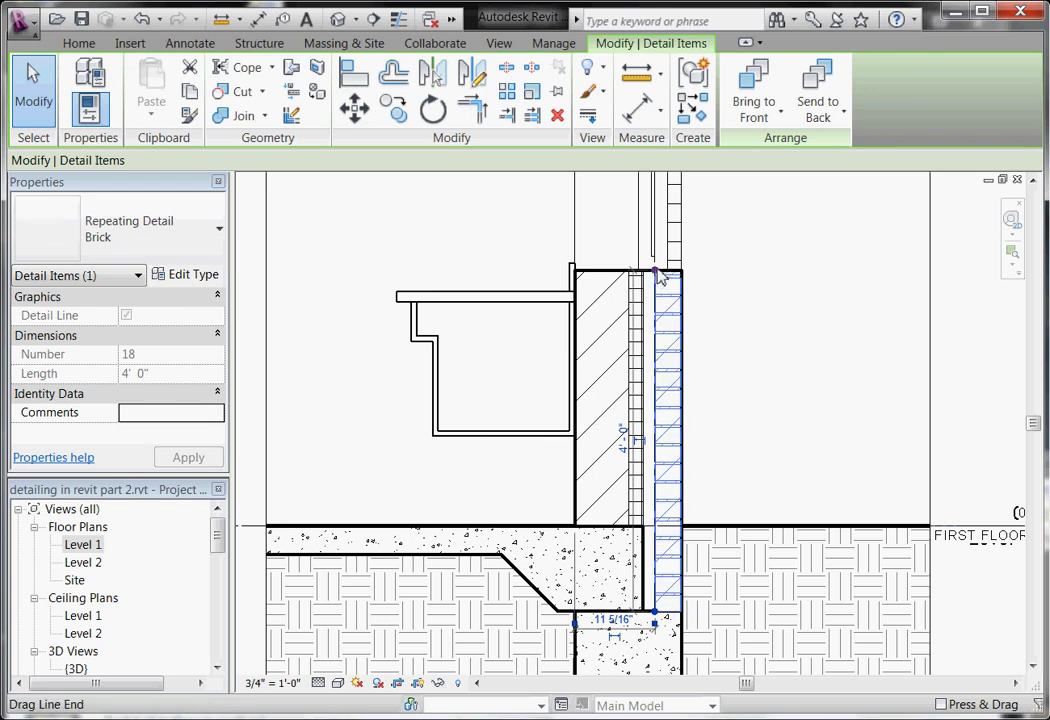
left_click_drag(654, 275, 655, 316)
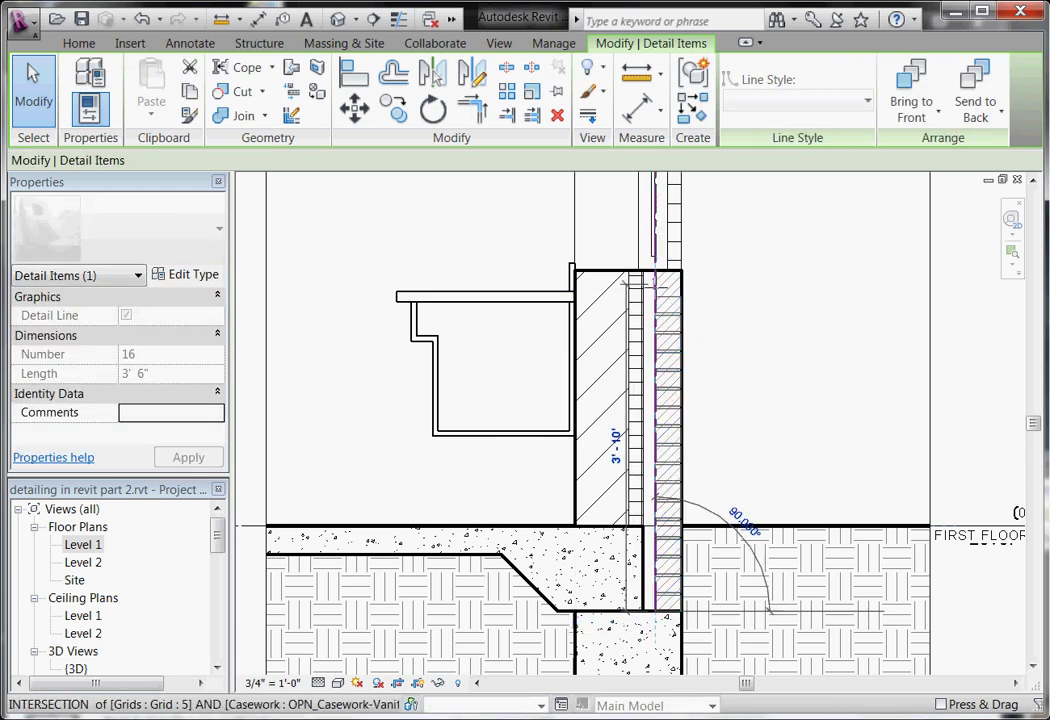
left_click(768, 306)
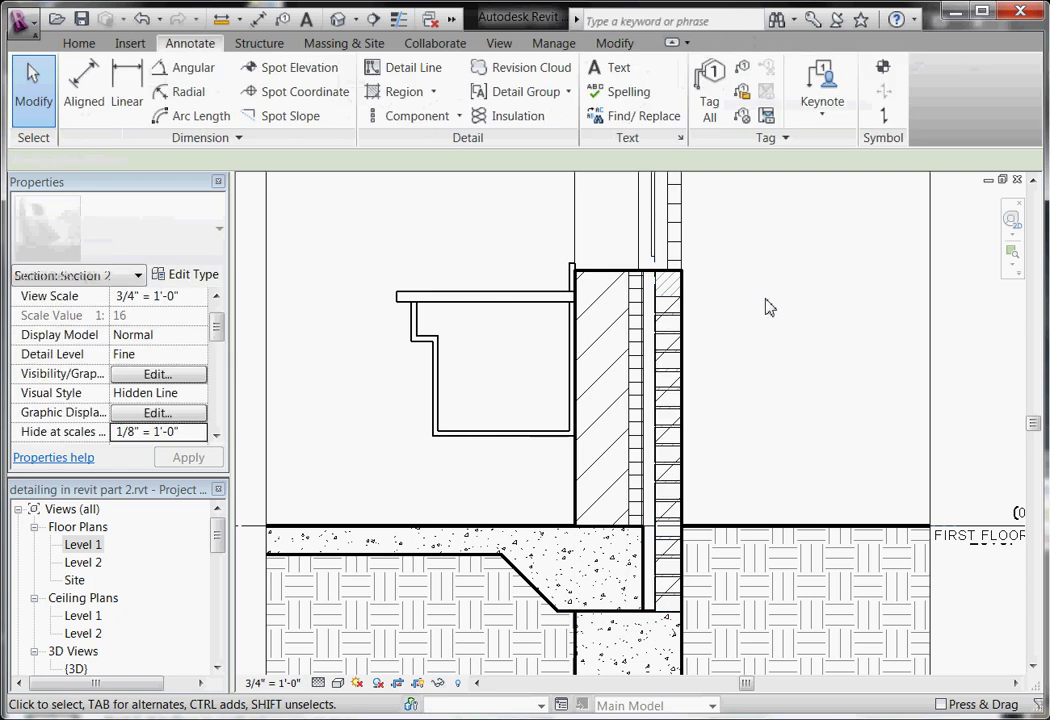
left_click(655, 300)
left_click_drag(654, 277, 655, 263)
left_click(780, 363)
scroll(790, 375, "down", 2)
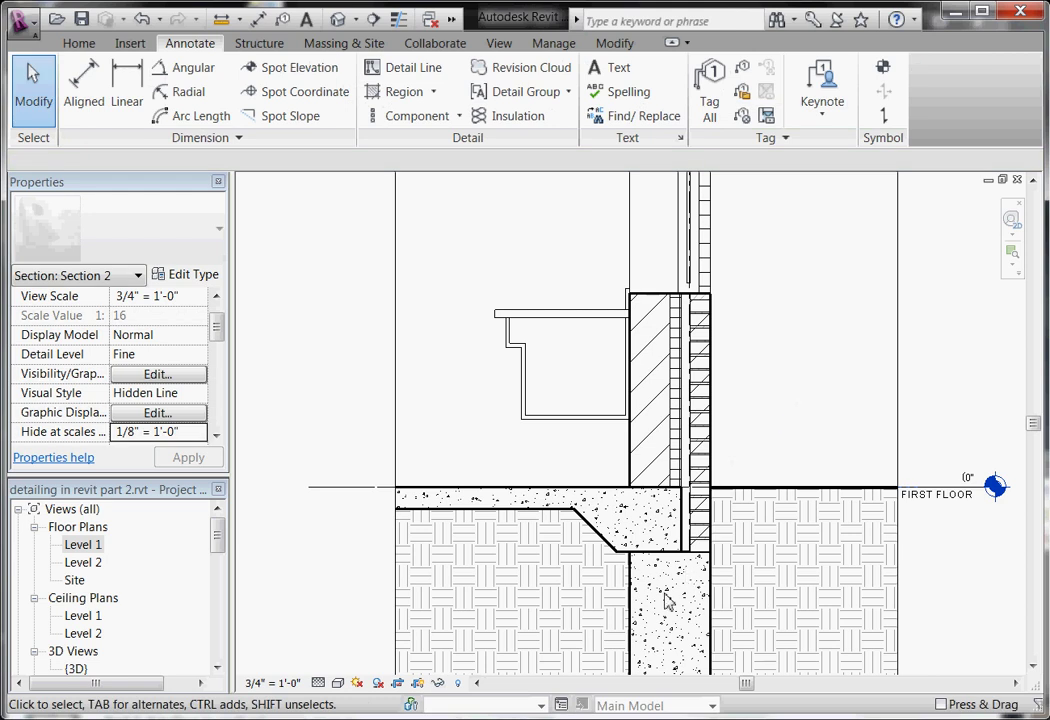
Duplicate the Brick repeating detail type as a new type named CMU
scroll(710, 558, "down", 1)
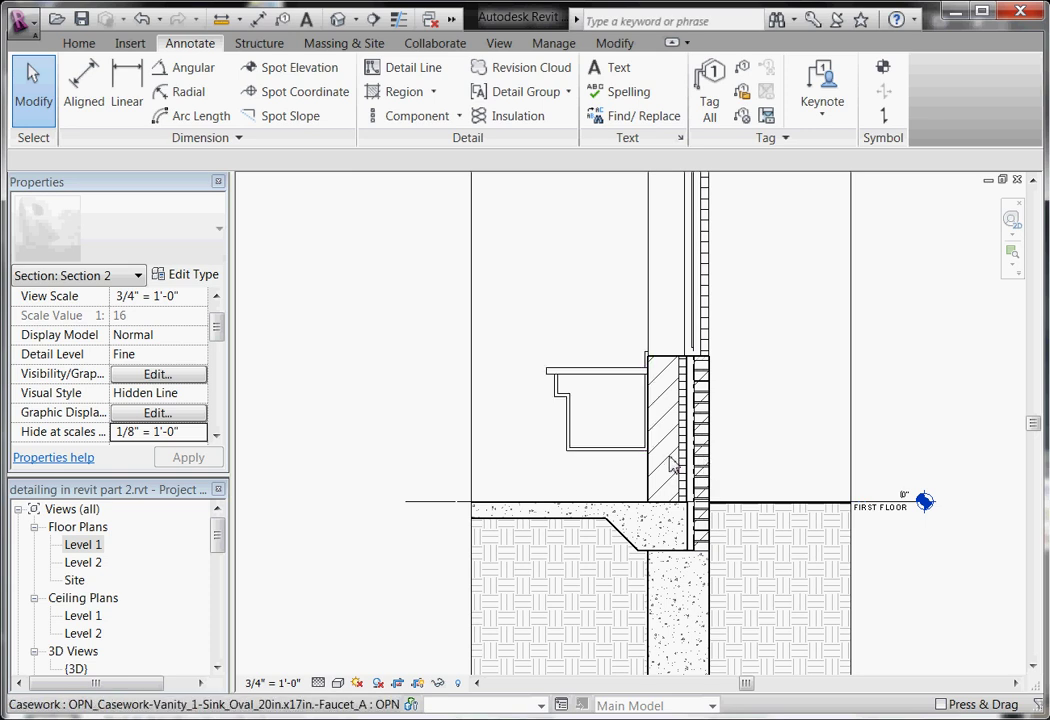
left_click(457, 118)
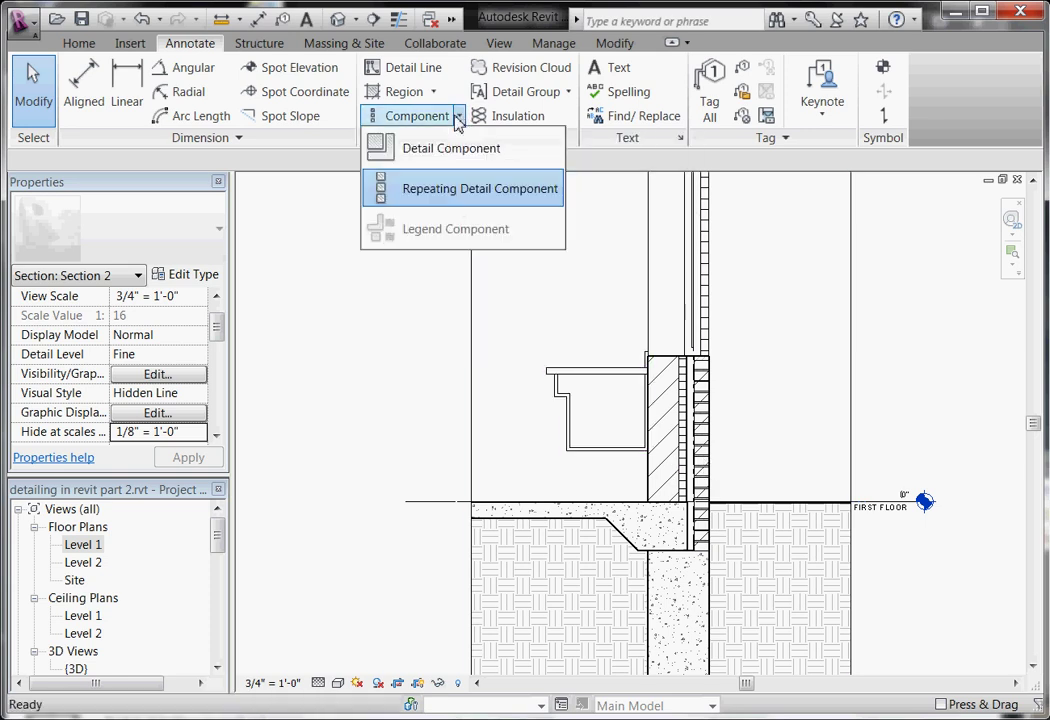
left_click(452, 193)
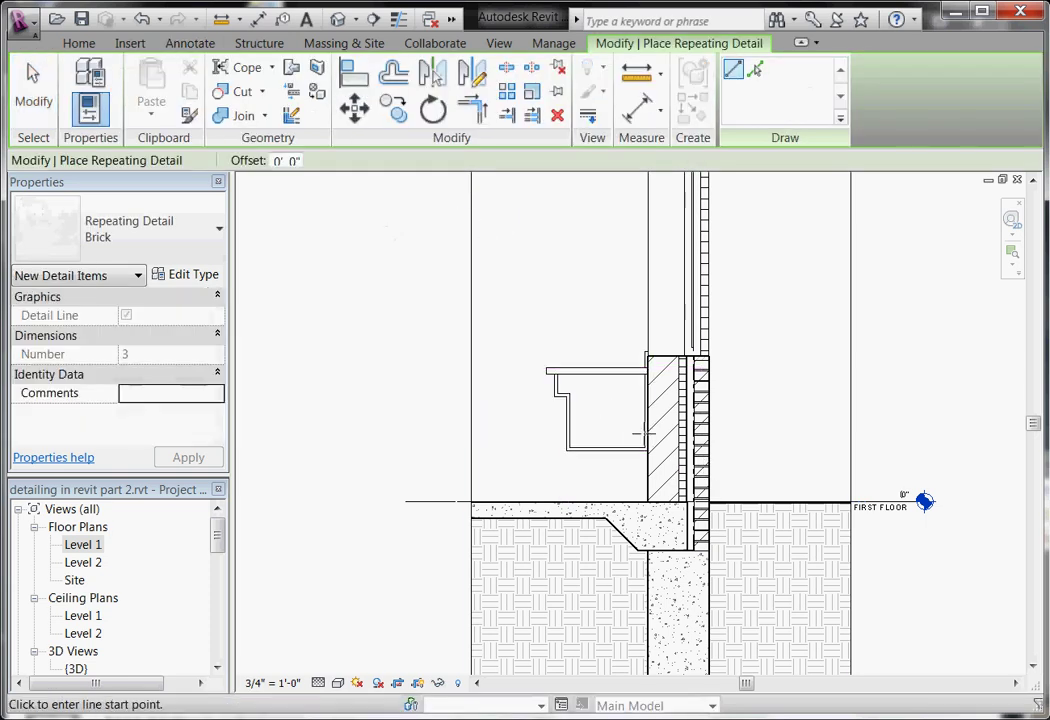
left_click(199, 278)
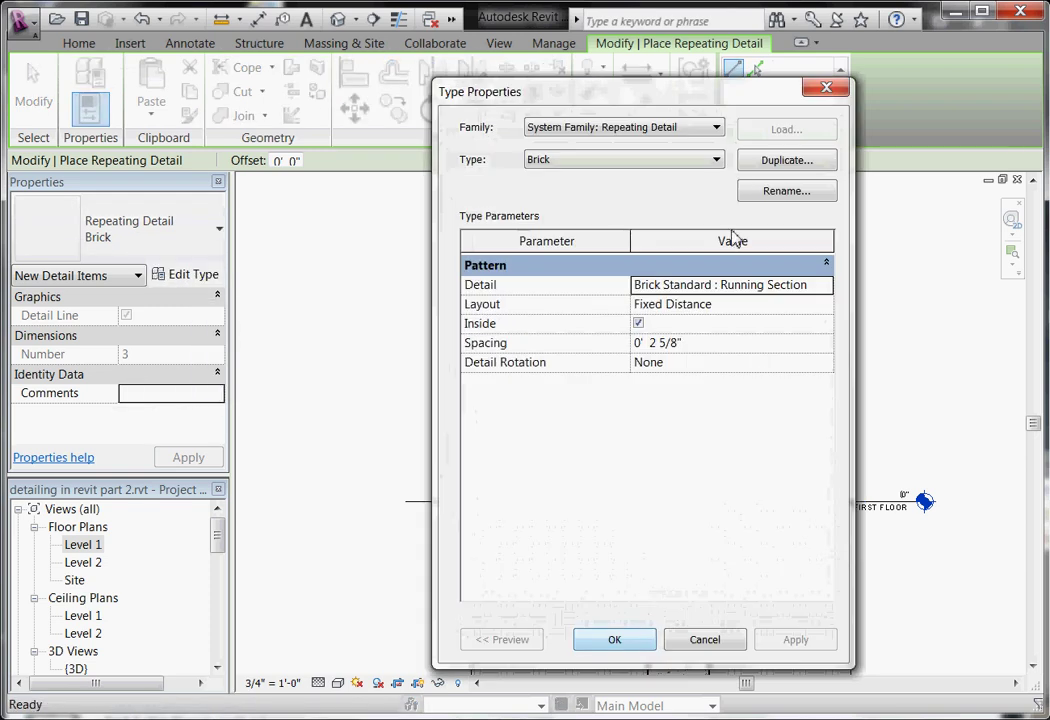
left_click(765, 162)
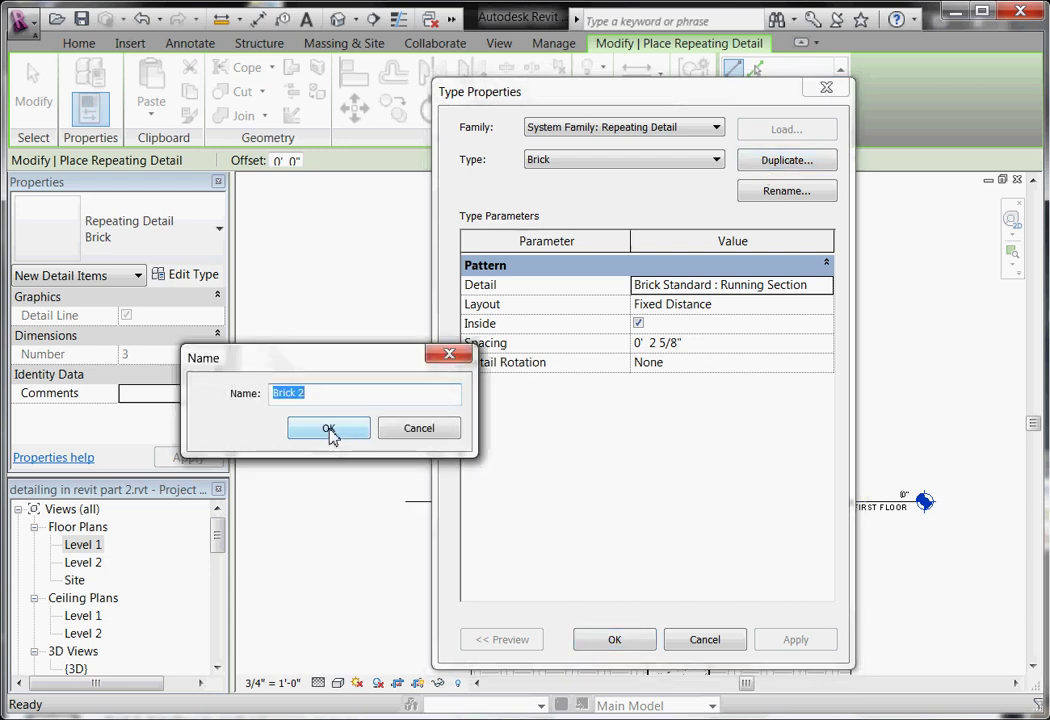
type("CMU")
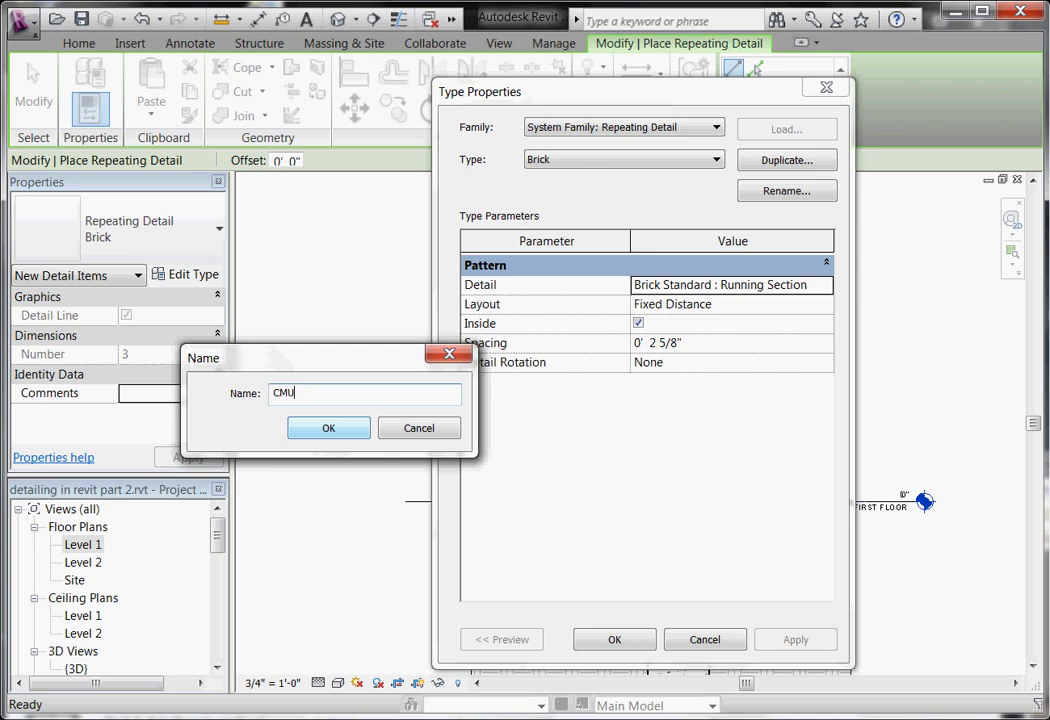
left_click(329, 427)
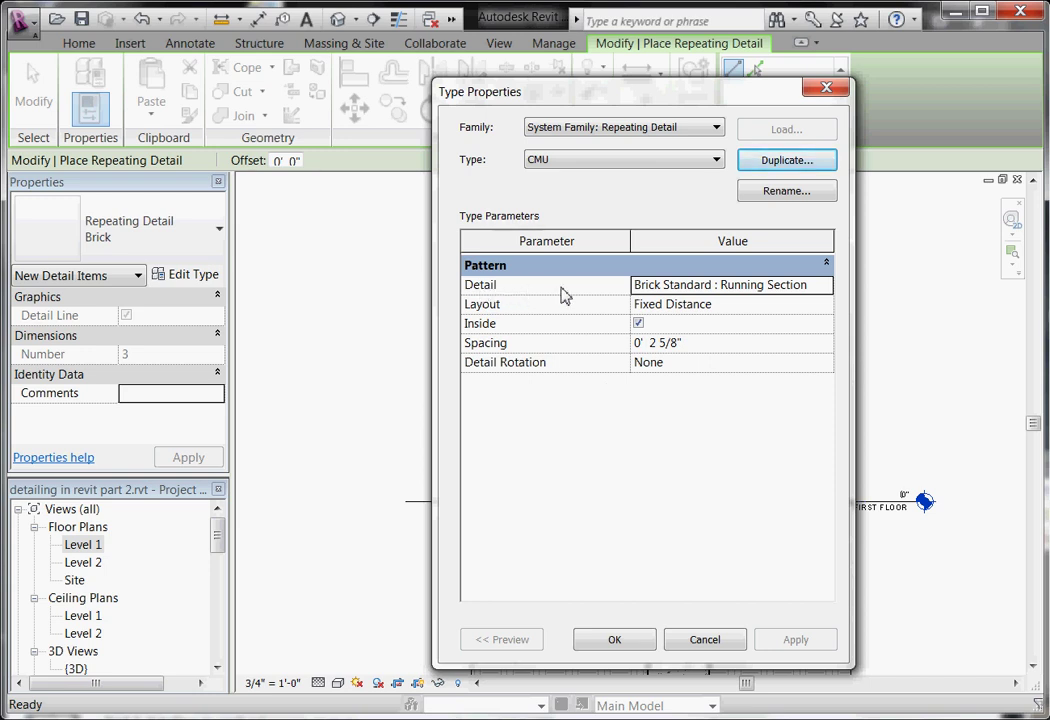
Set the CMU type to repeat CMU-2 Core-Section 8" x 8" x 16" at 8" spacing
left_click(826, 295)
left_click(827, 290)
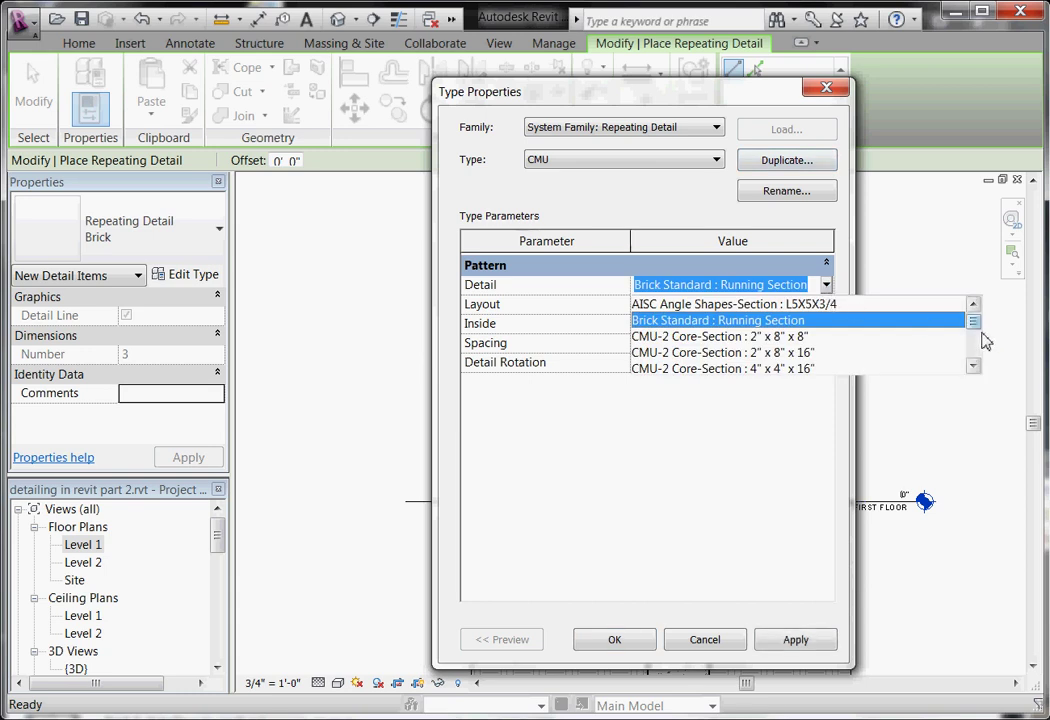
left_click_drag(975, 330, 975, 330)
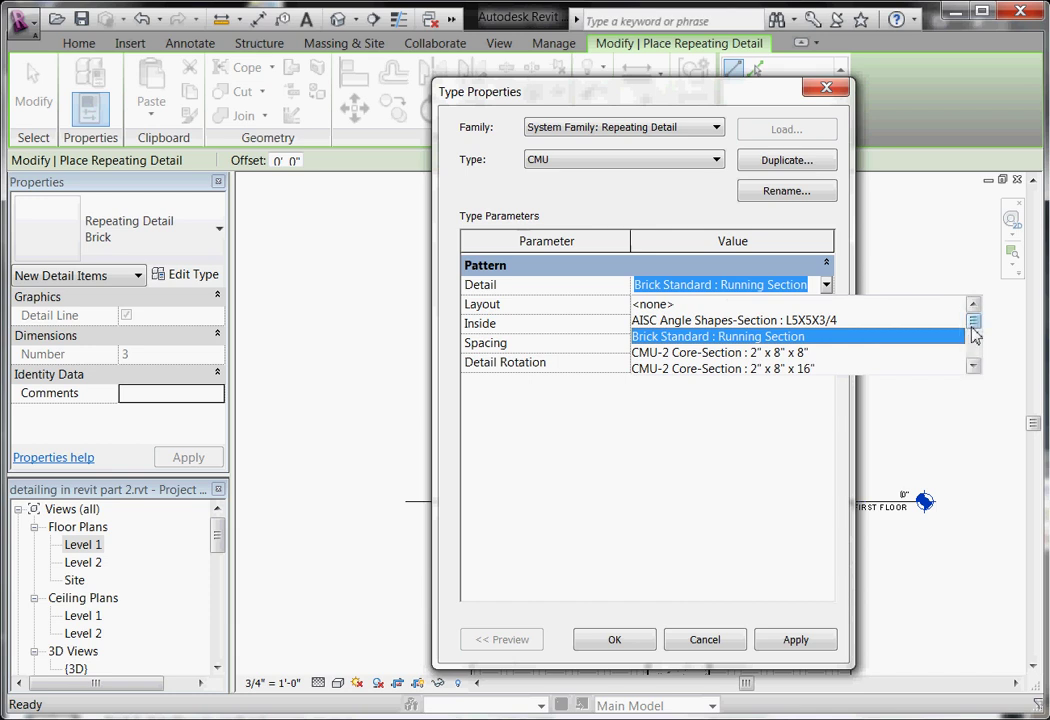
left_click_drag(974, 326, 976, 343)
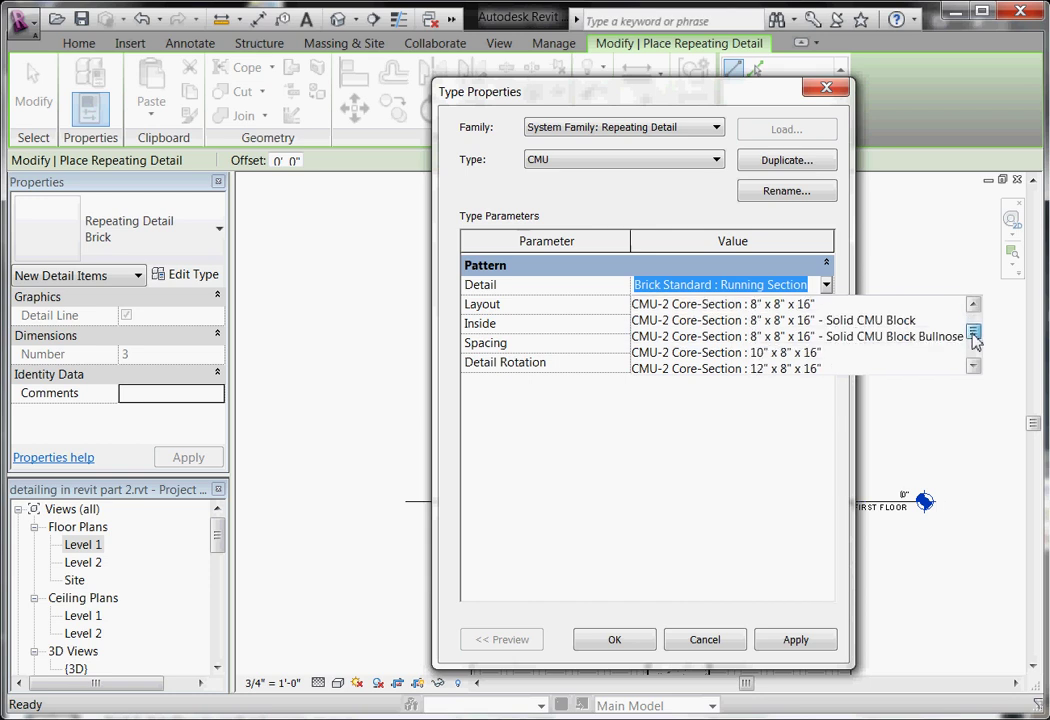
scroll(809, 300, "up", 1)
left_click(800, 338)
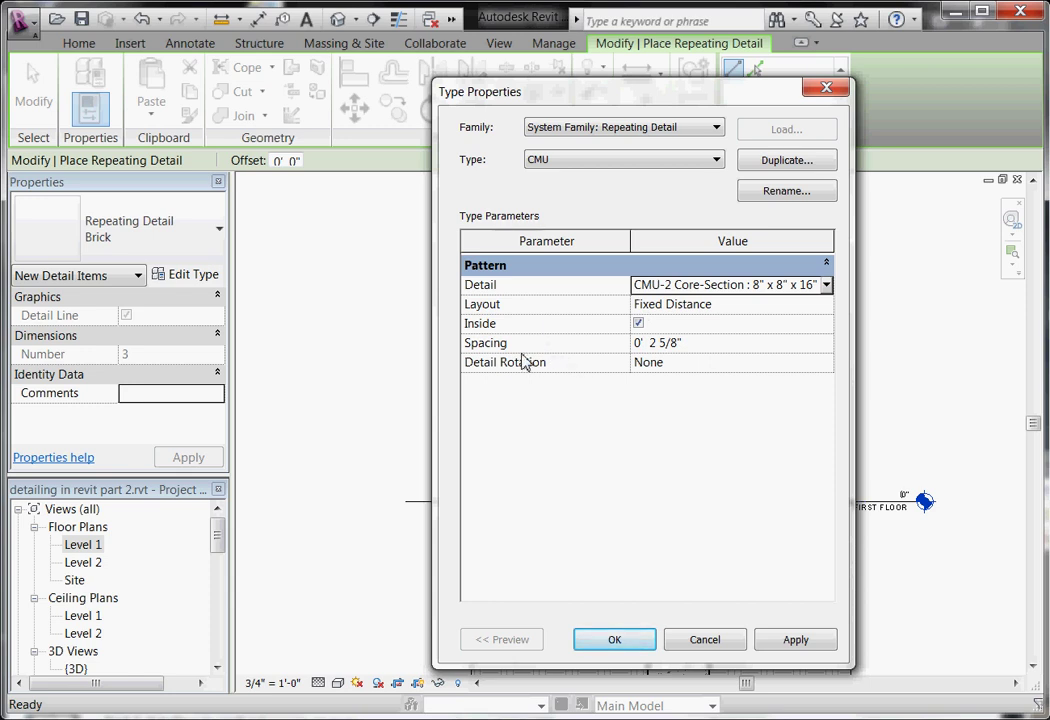
left_click(707, 345)
type("8\"")
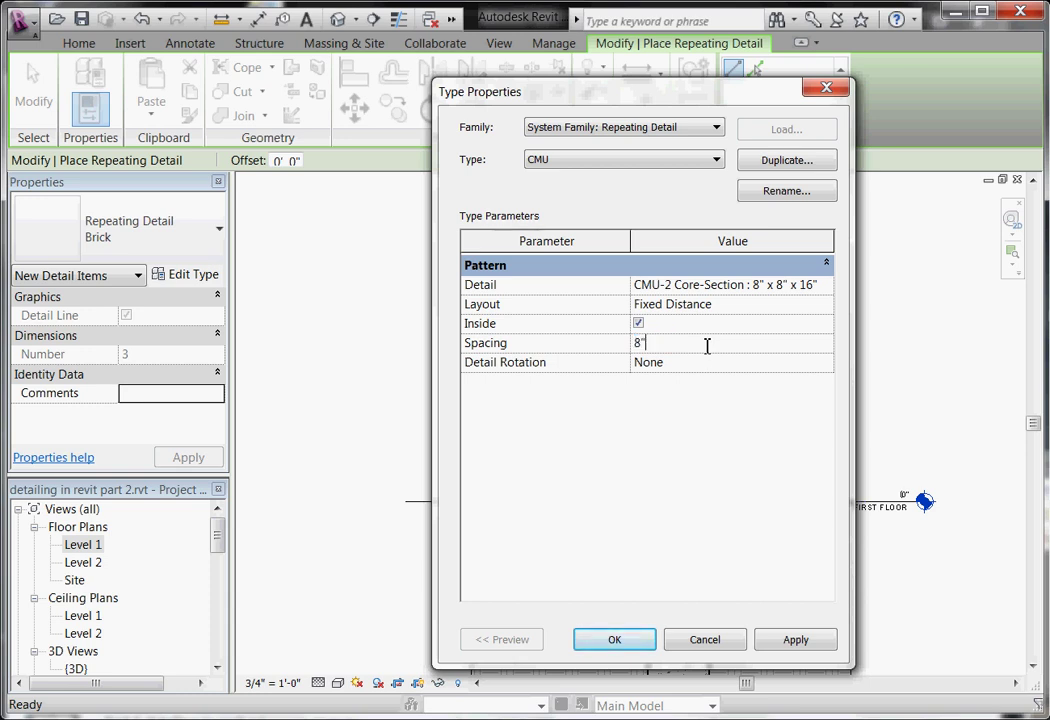
left_click(768, 639)
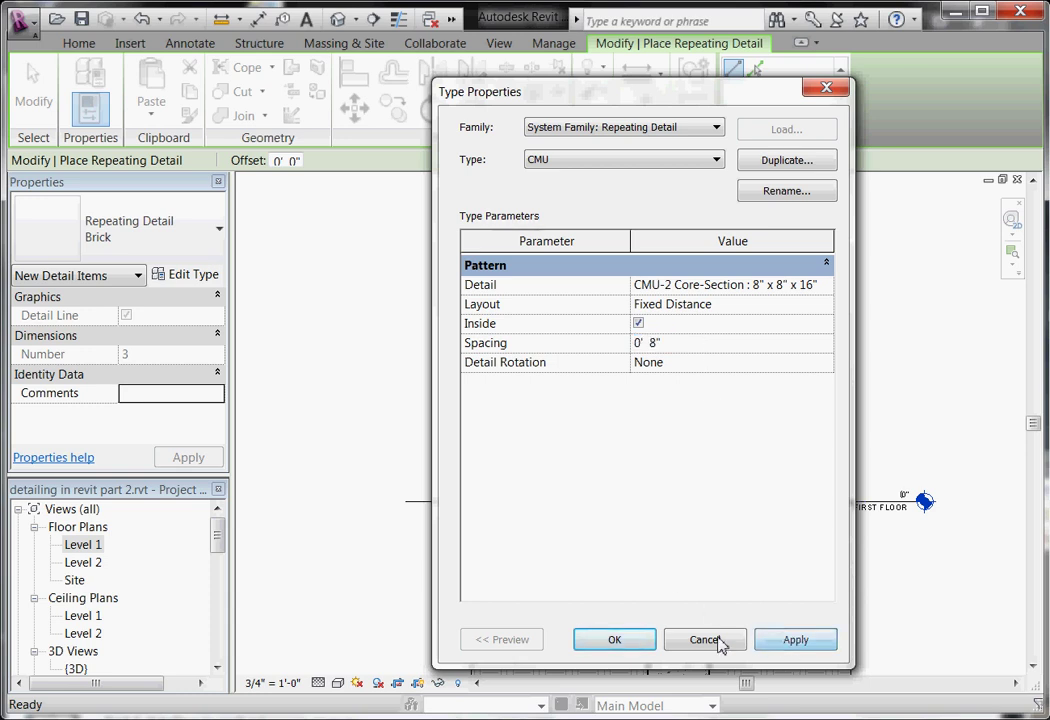
Accept the CMU type and draw it from the first-floor slab up to the wall top
left_click(628, 641)
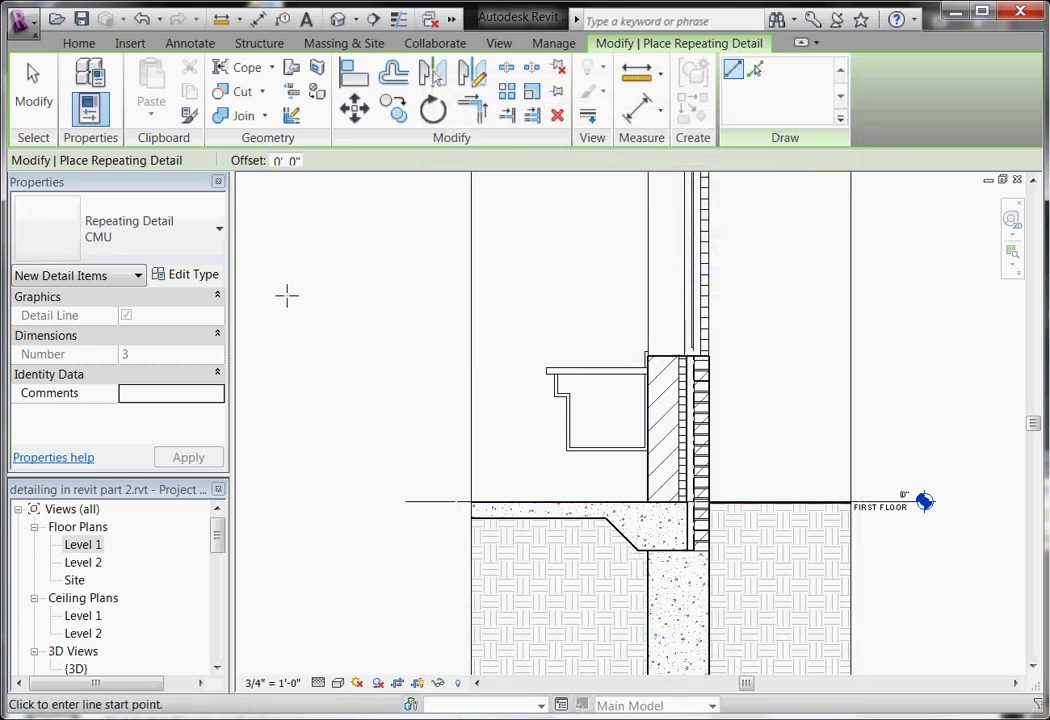
scroll(689, 500, "up", 2)
scroll(670, 505, "up", 1)
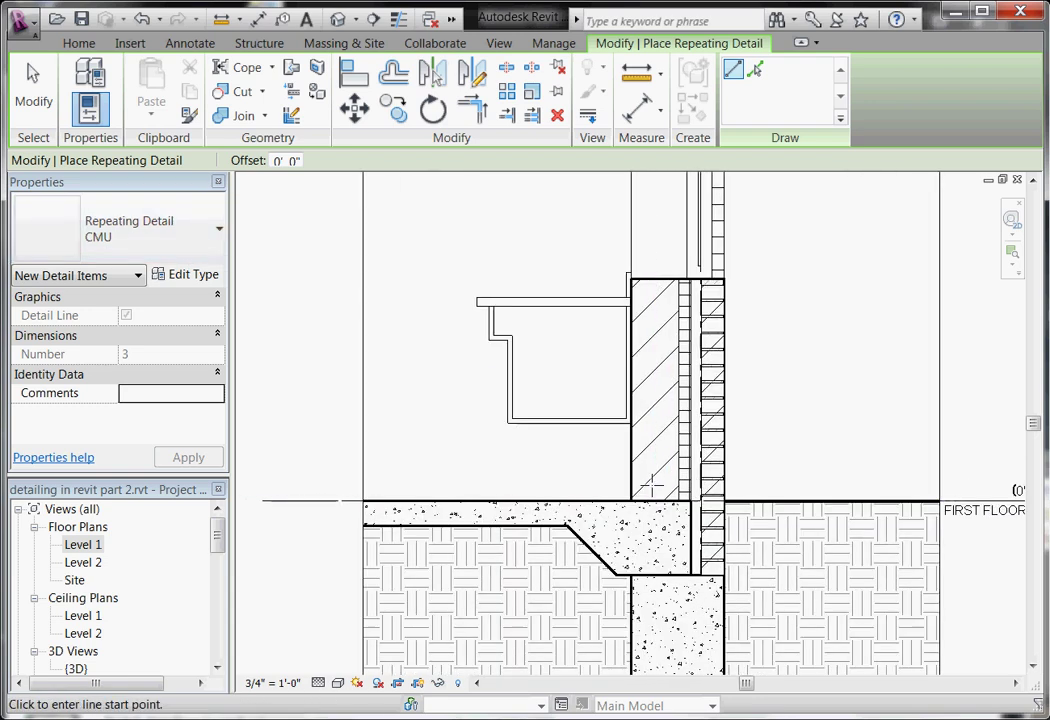
left_click(630, 176)
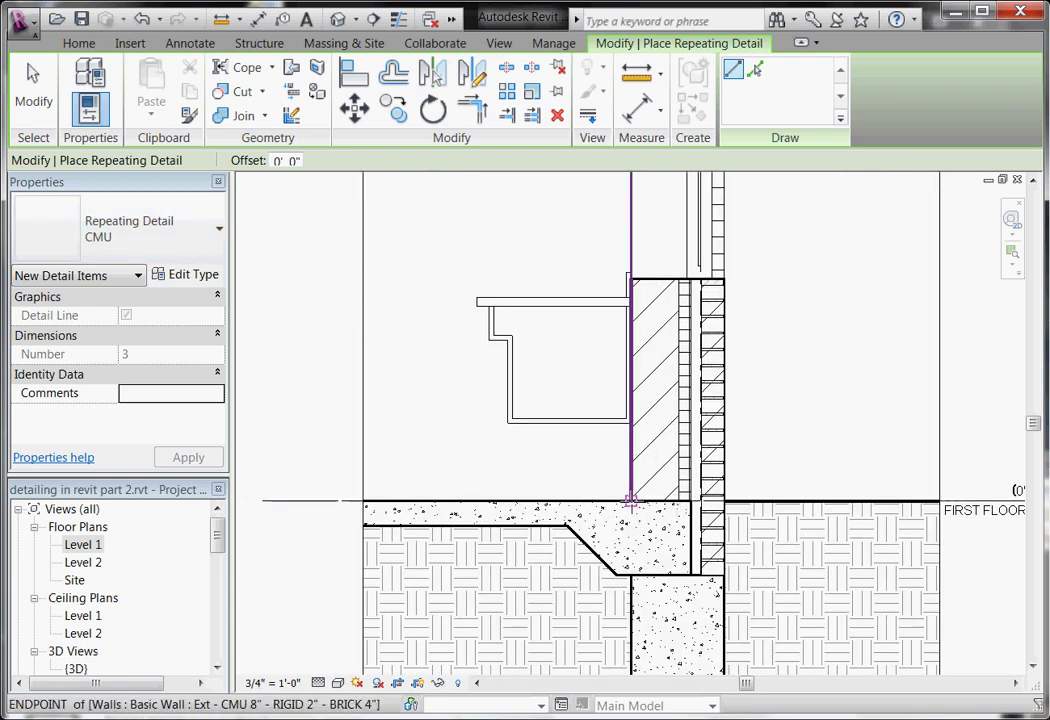
key("Escape")
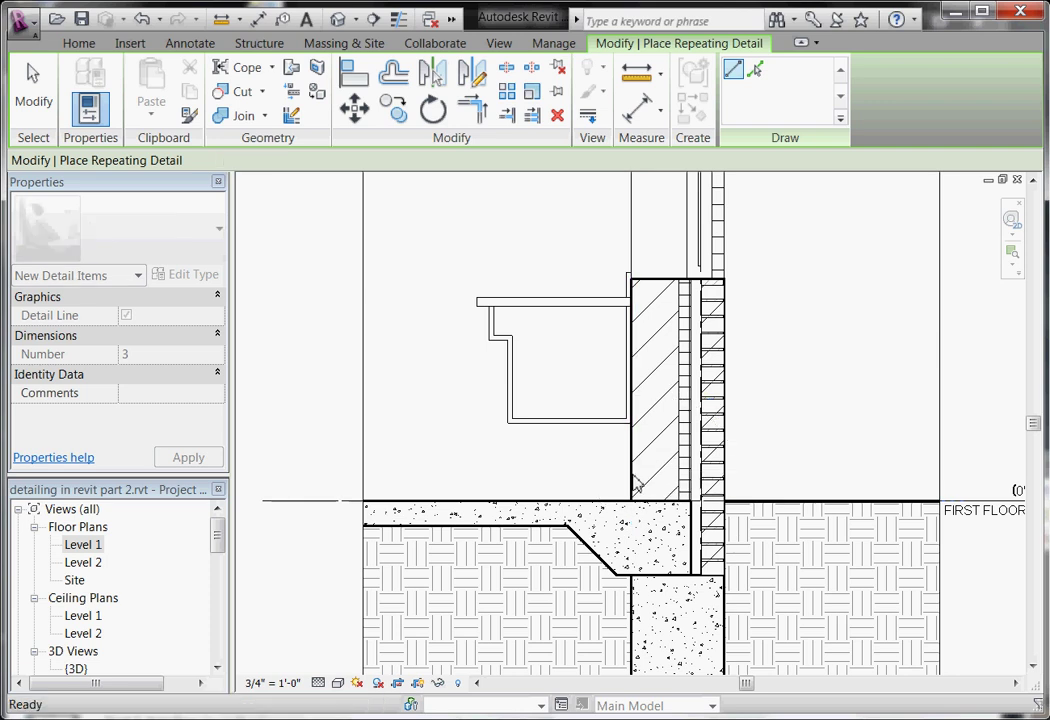
left_click(632, 500)
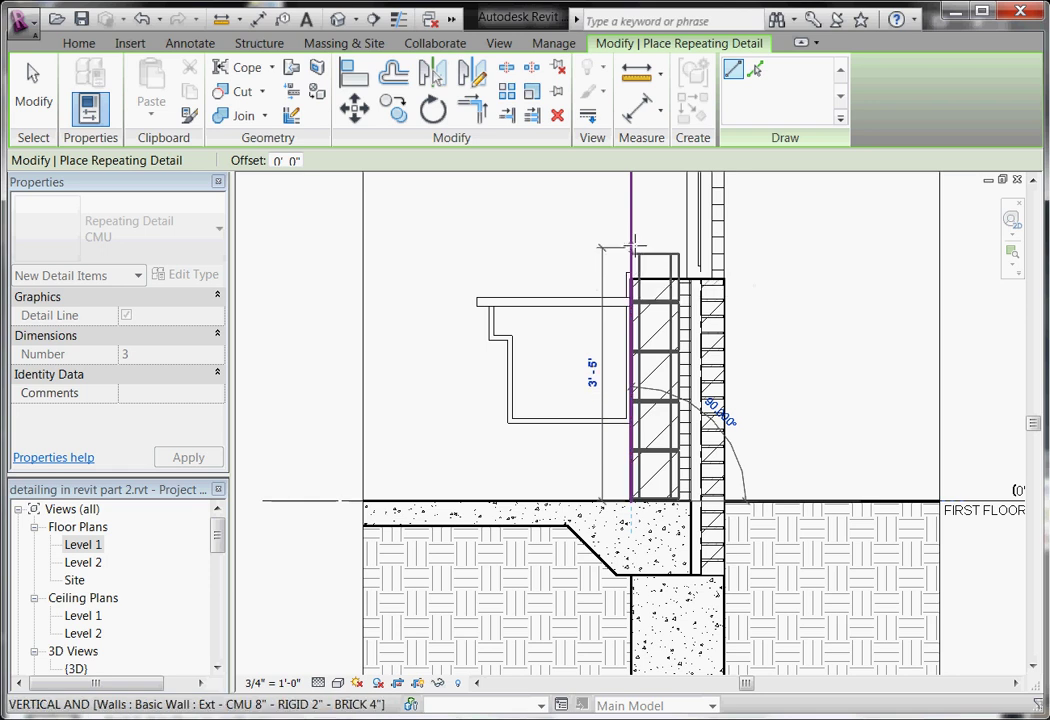
left_click(632, 279)
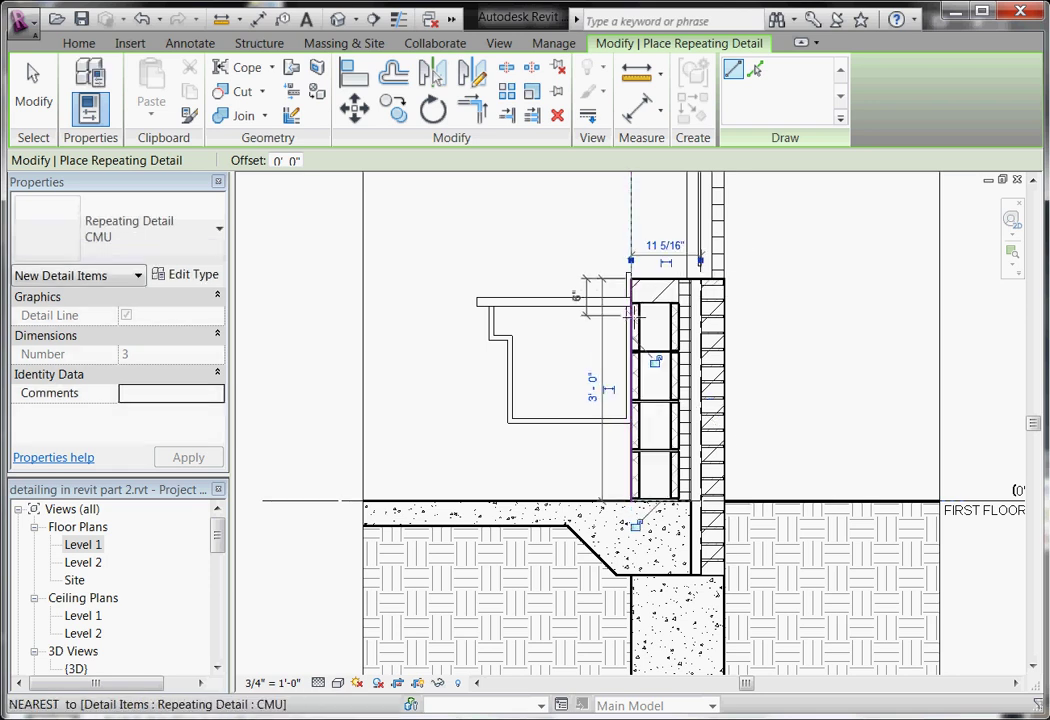
key("Escape")
key("Escape")
scroll(743, 500, "down", 1)
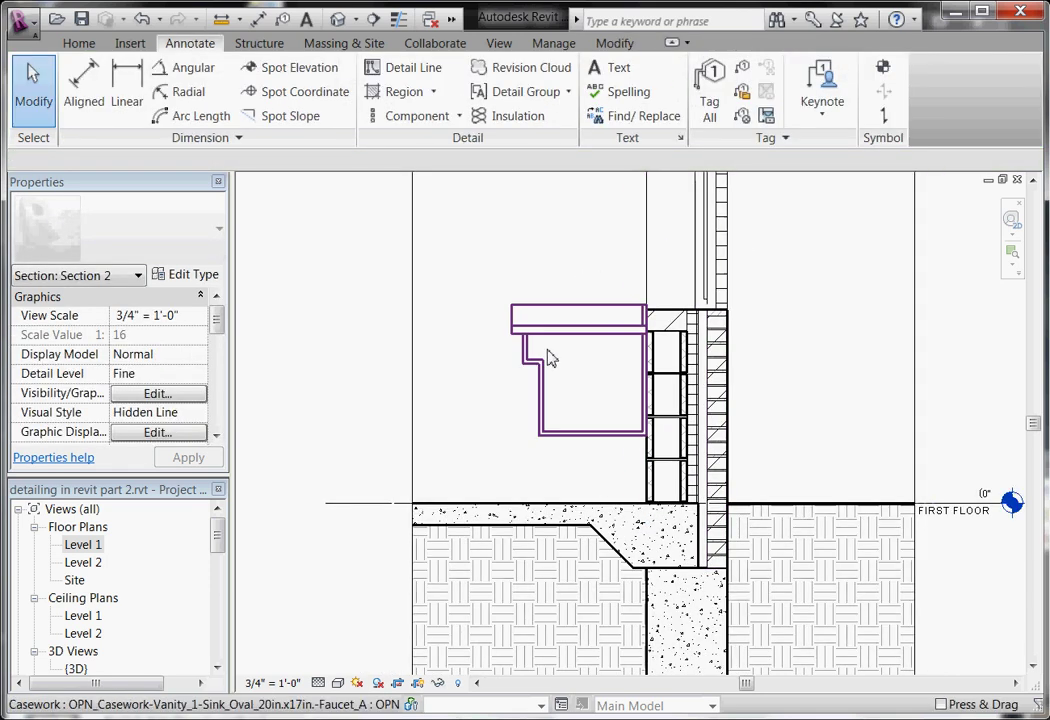
Zoom out over the whole wall section, then zoom in on the Level 2 floor truss bearing
scroll(779, 596, "down", 4)
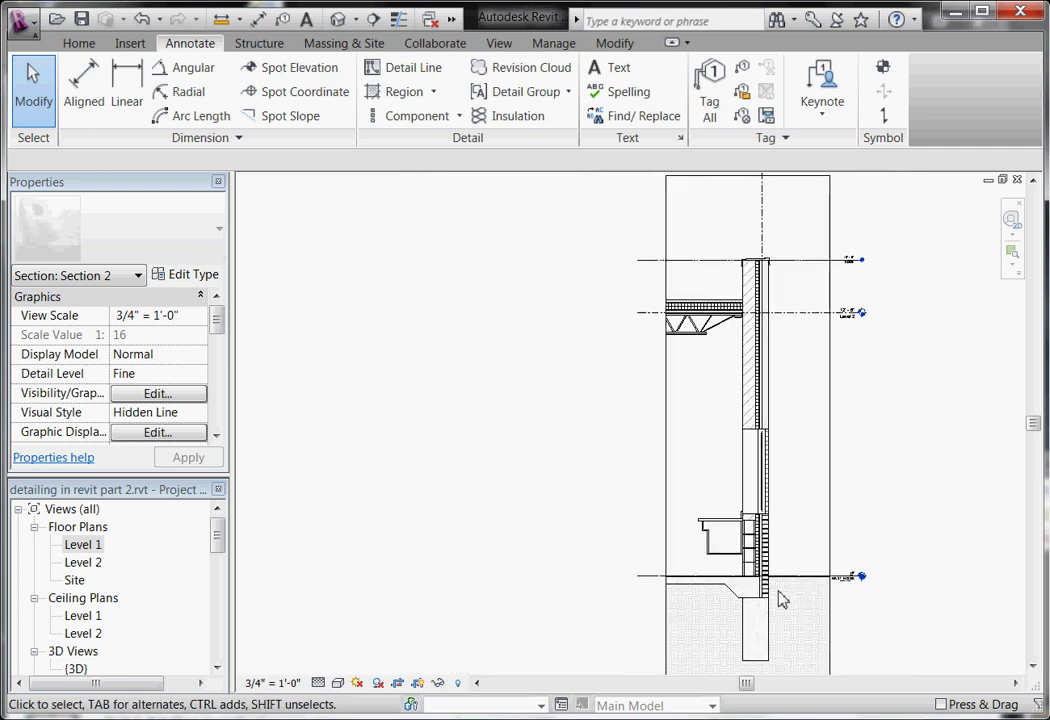
scroll(727, 331, "up", 3)
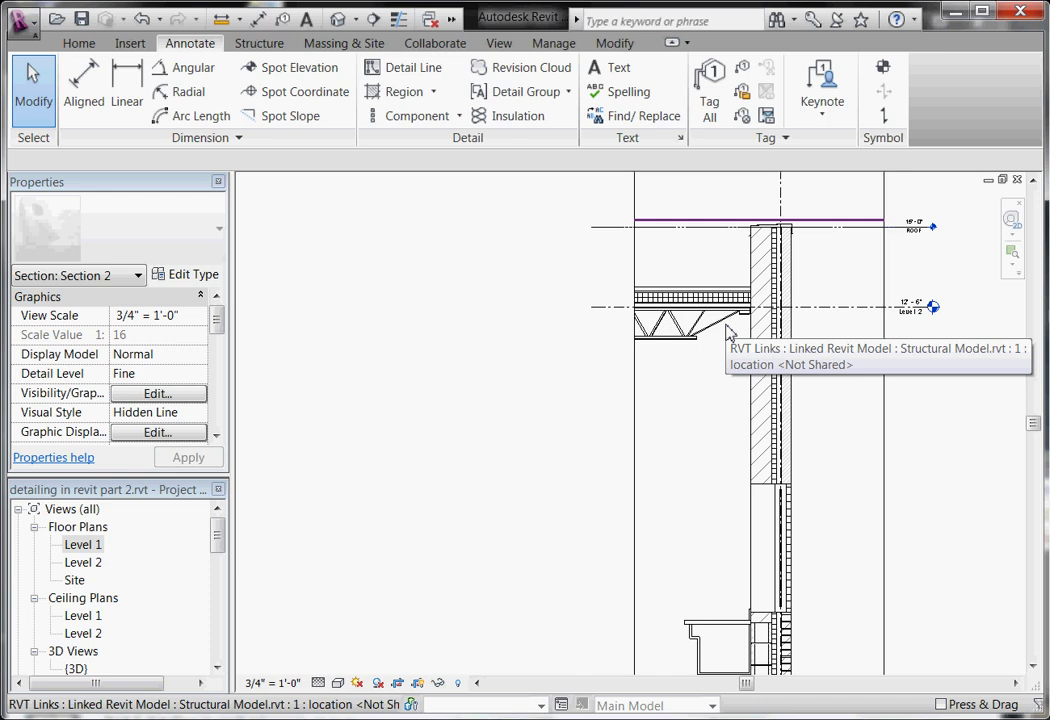
scroll(740, 323, "up", 3)
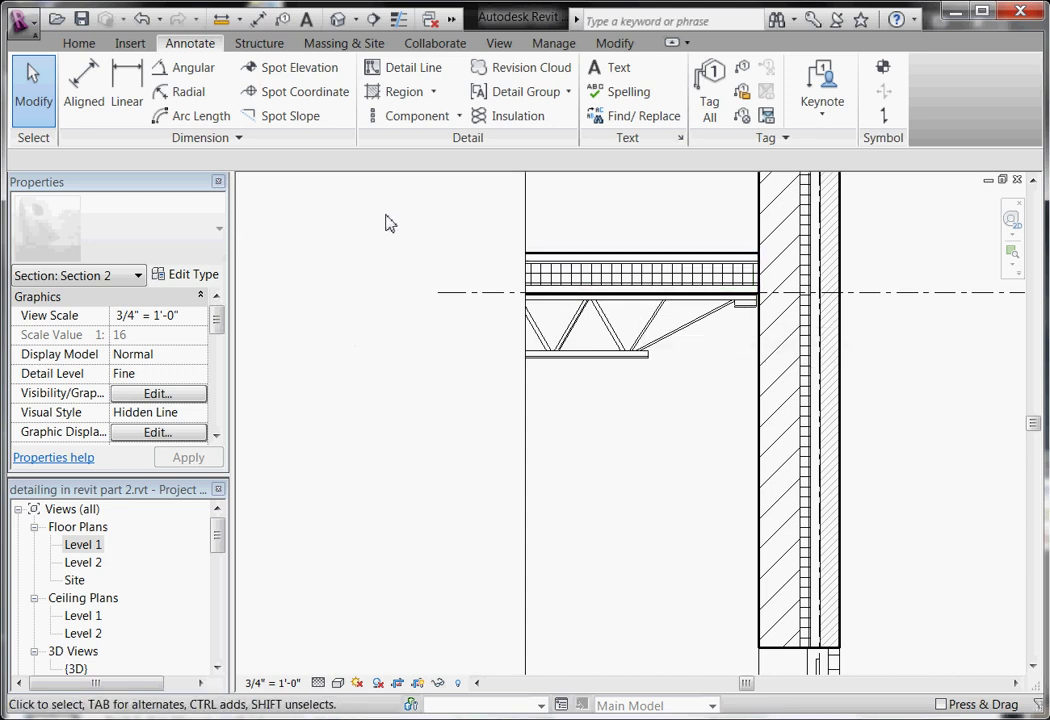
From the Detail Component tool's Load Family, browse the Desktop into the REVIT folder
left_click(459, 115)
left_click(455, 148)
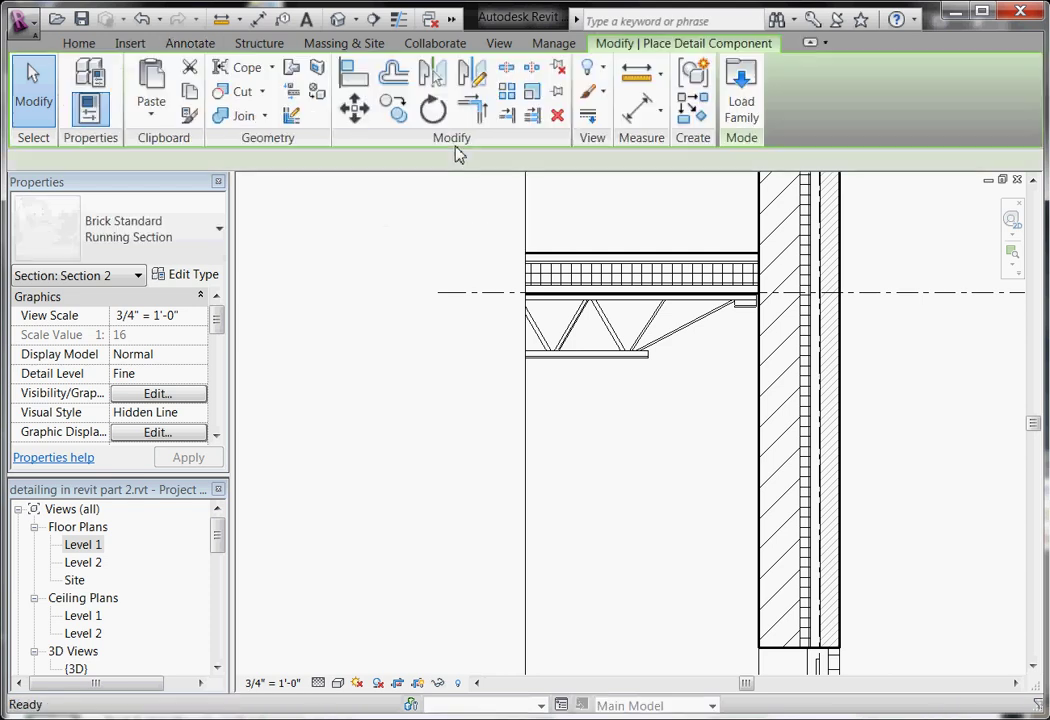
left_click(742, 105)
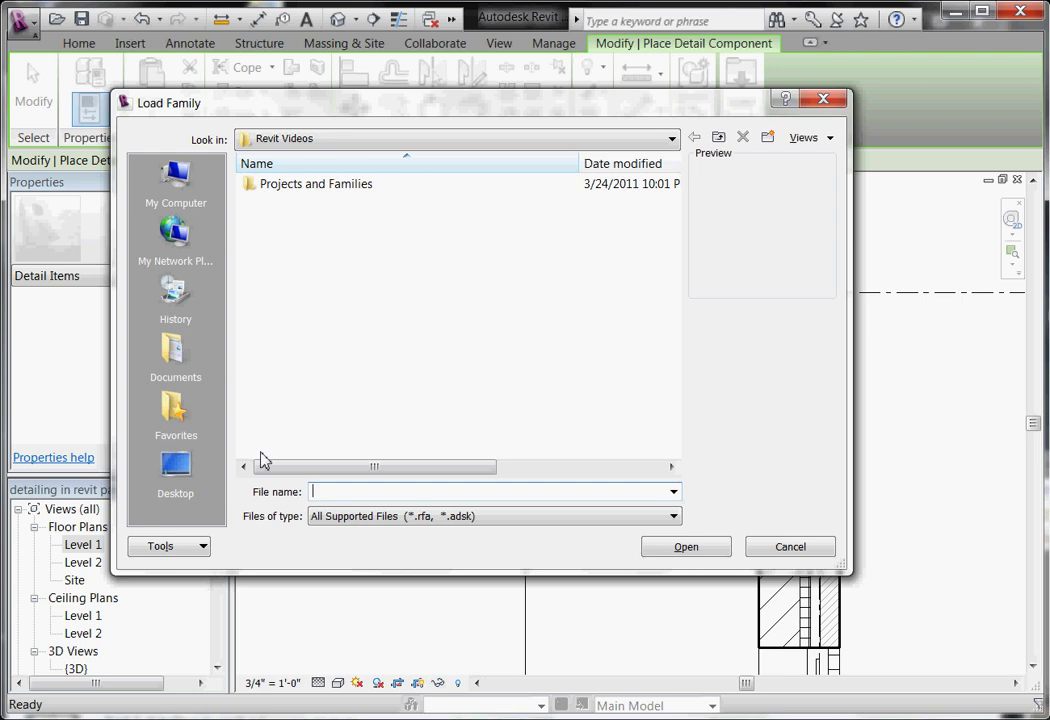
left_click(176, 472)
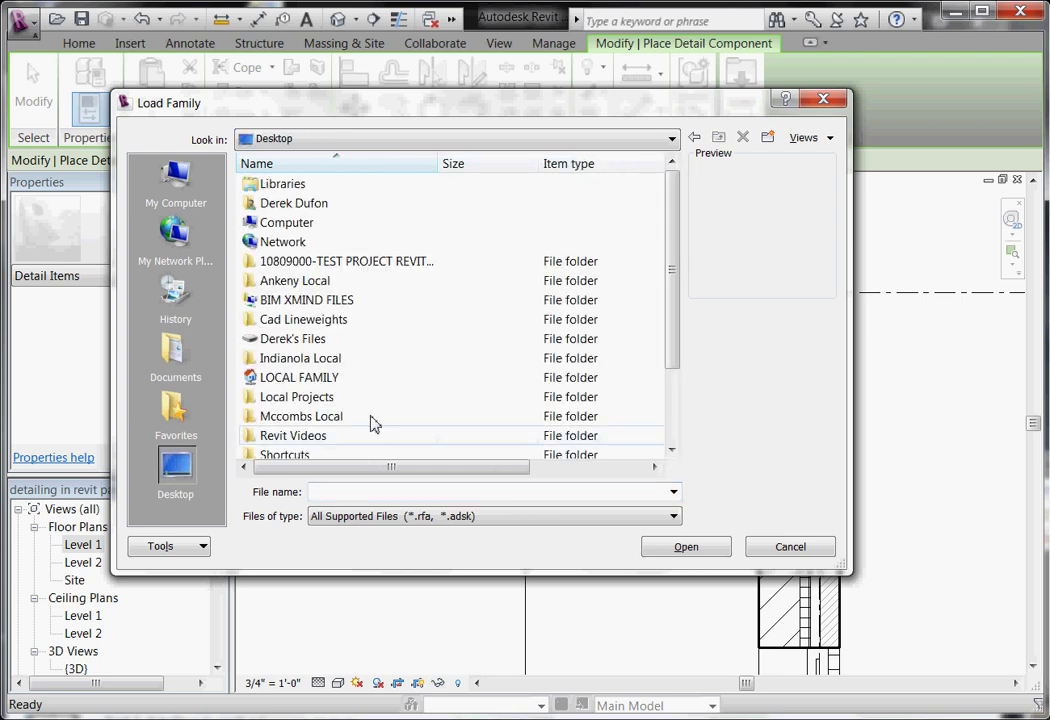
left_click_drag(660, 368, 670, 420)
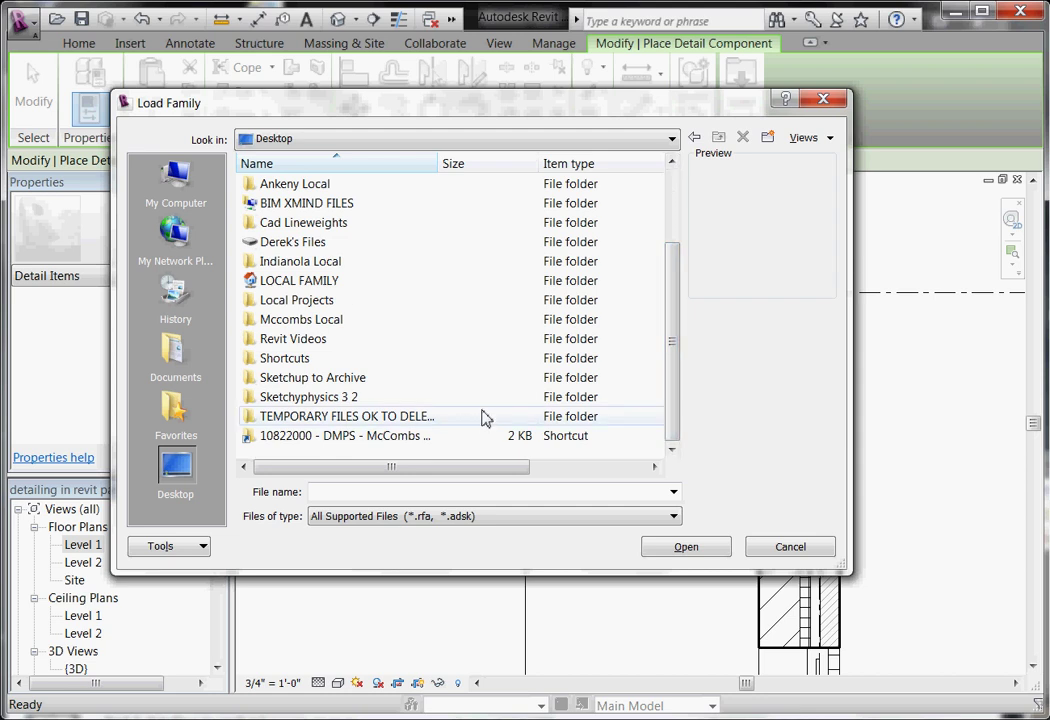
double_click(338, 320)
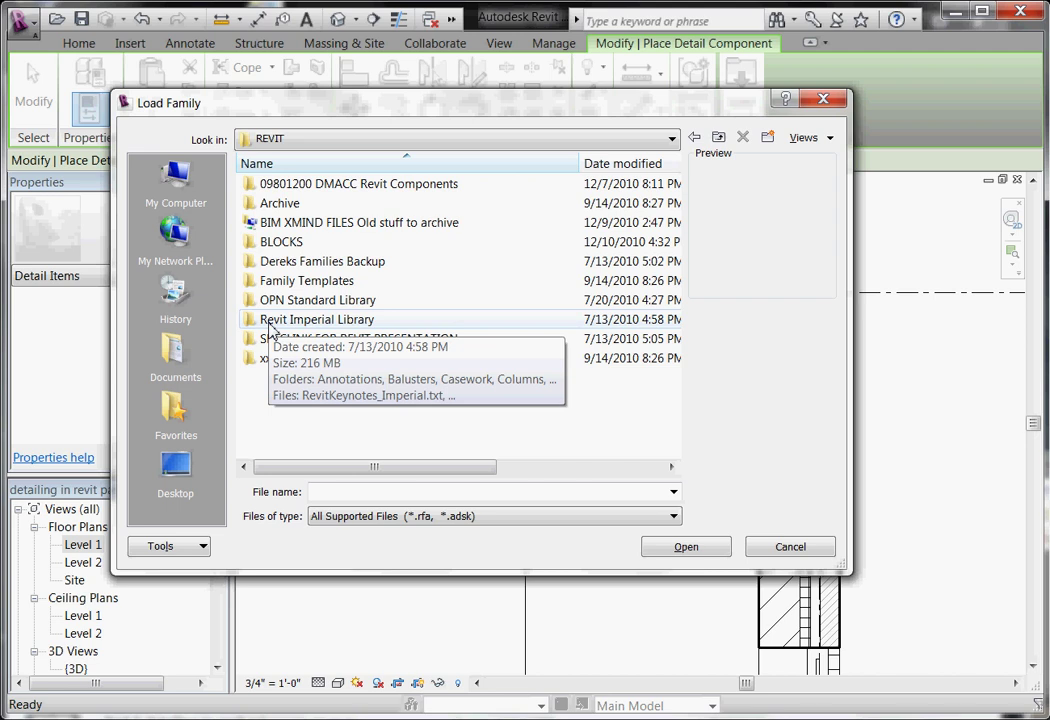
Browse Revit Imperial Library > Detail Components > Div 05-Metals > 051200-Structural Steel Framing
double_click(270, 322)
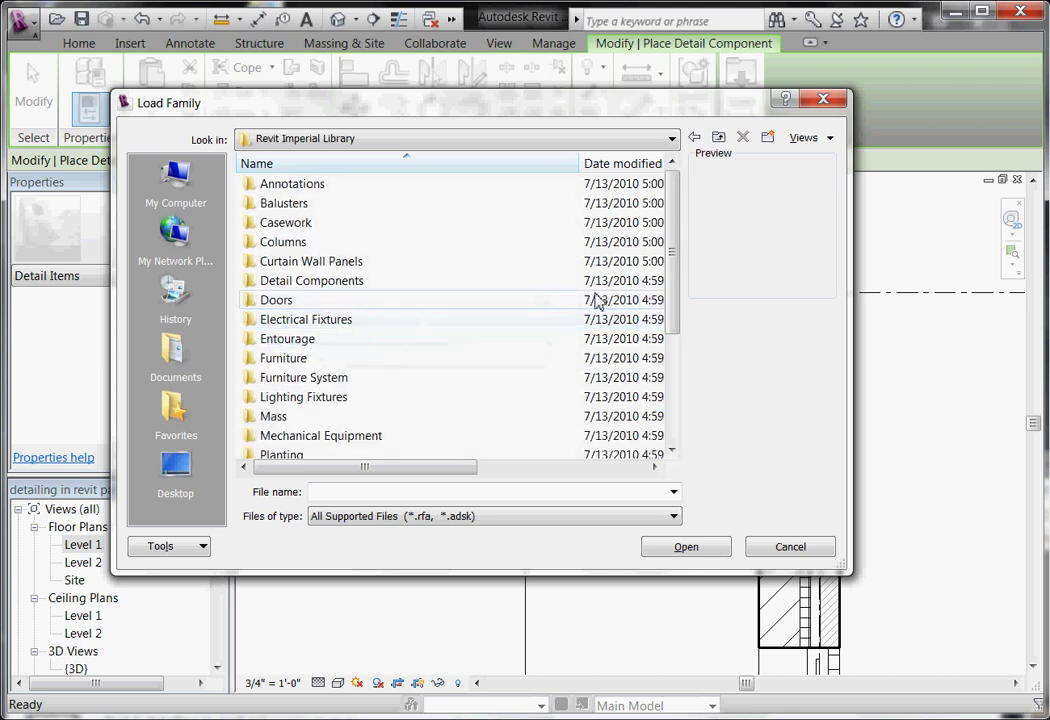
left_click_drag(675, 281, 680, 412)
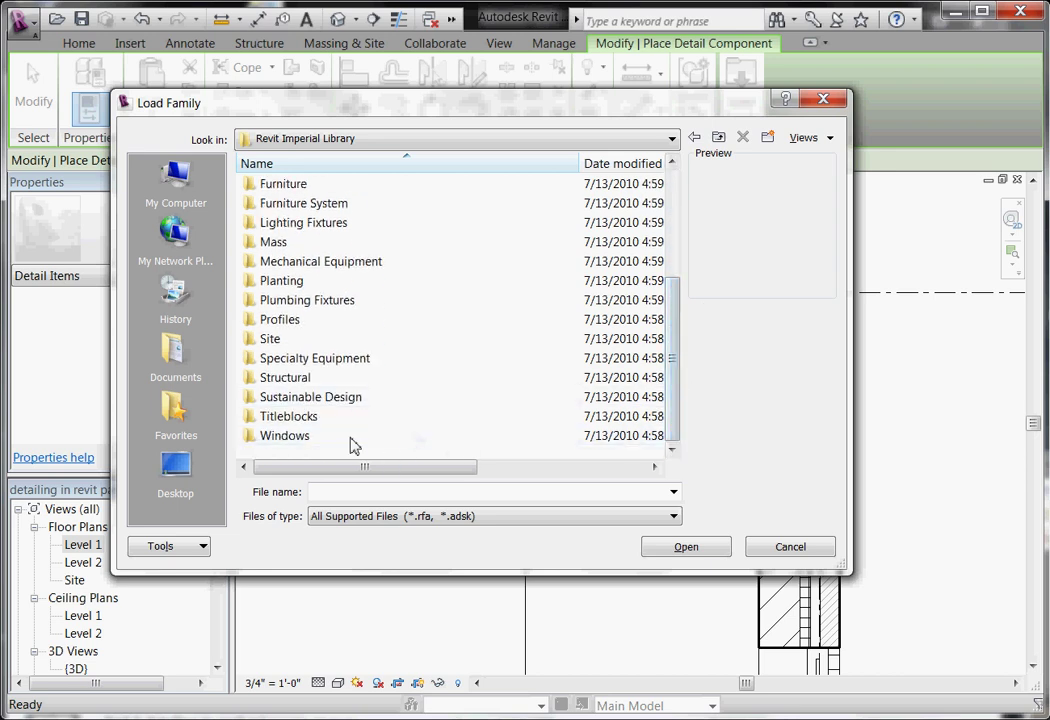
scroll(337, 387, "up", 1)
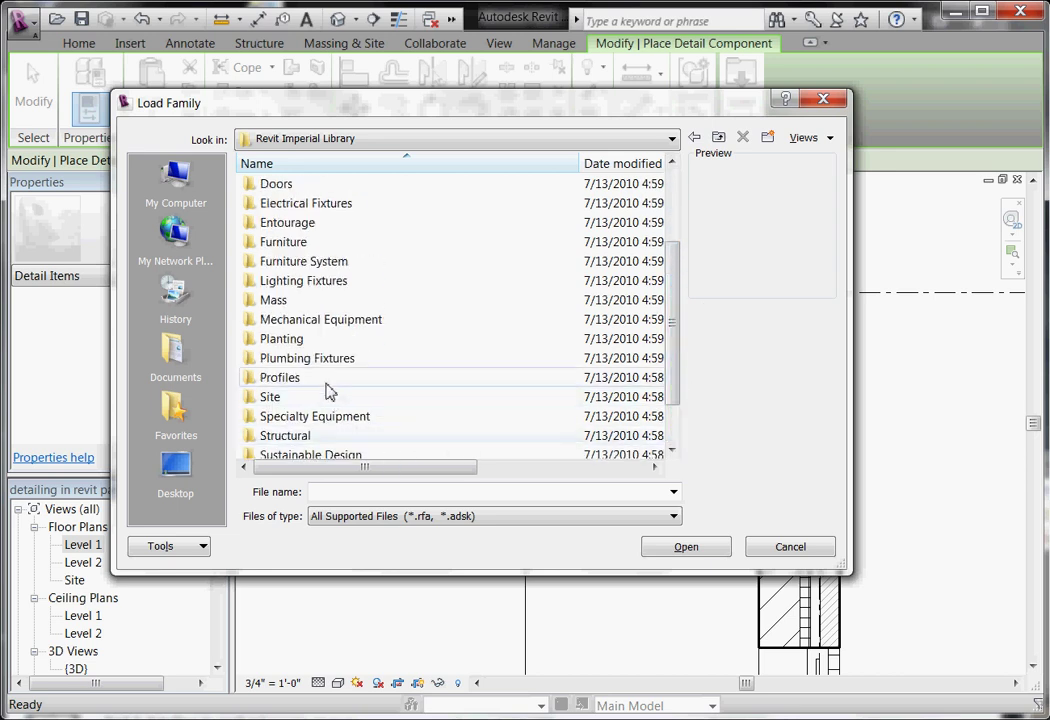
scroll(396, 345, "up", 2)
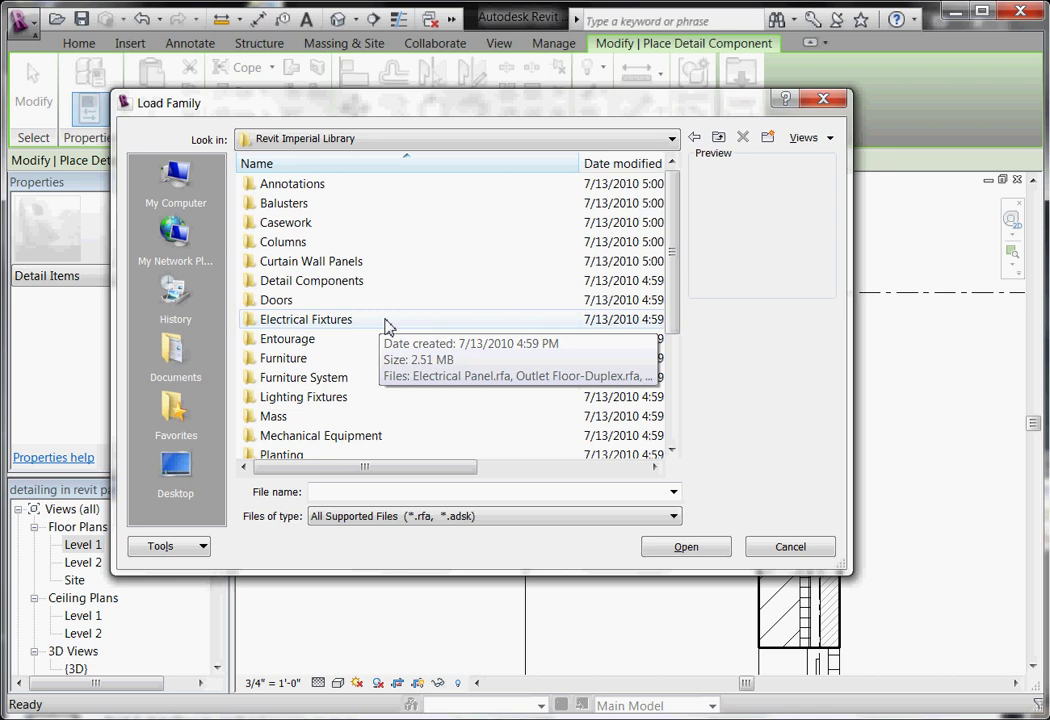
double_click(283, 284)
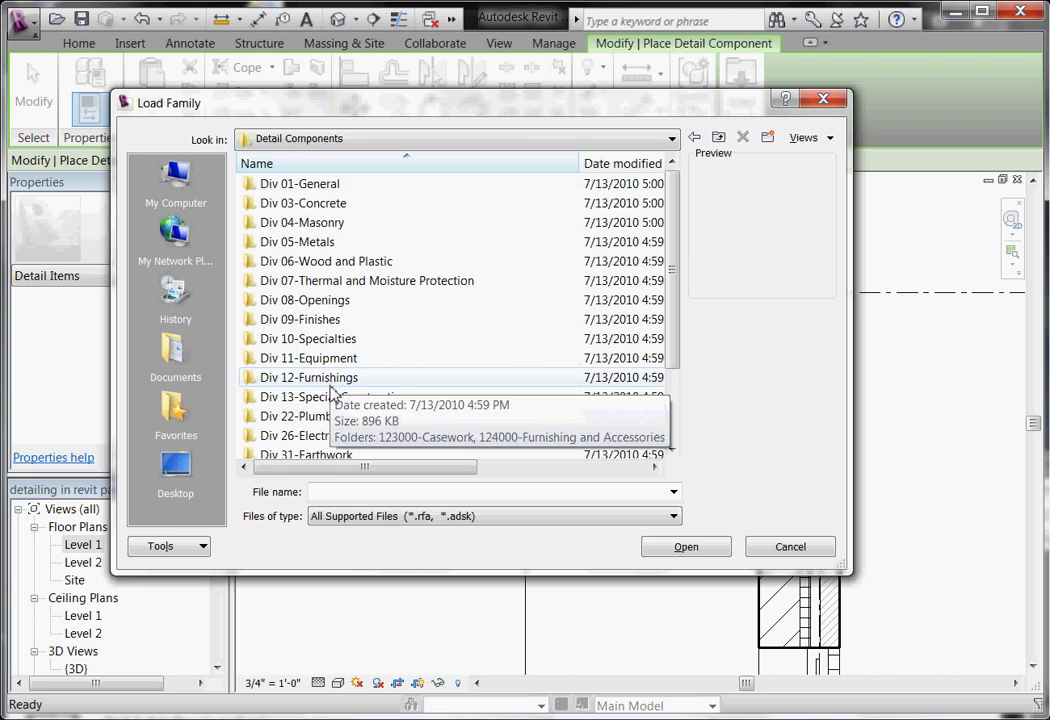
double_click(312, 242)
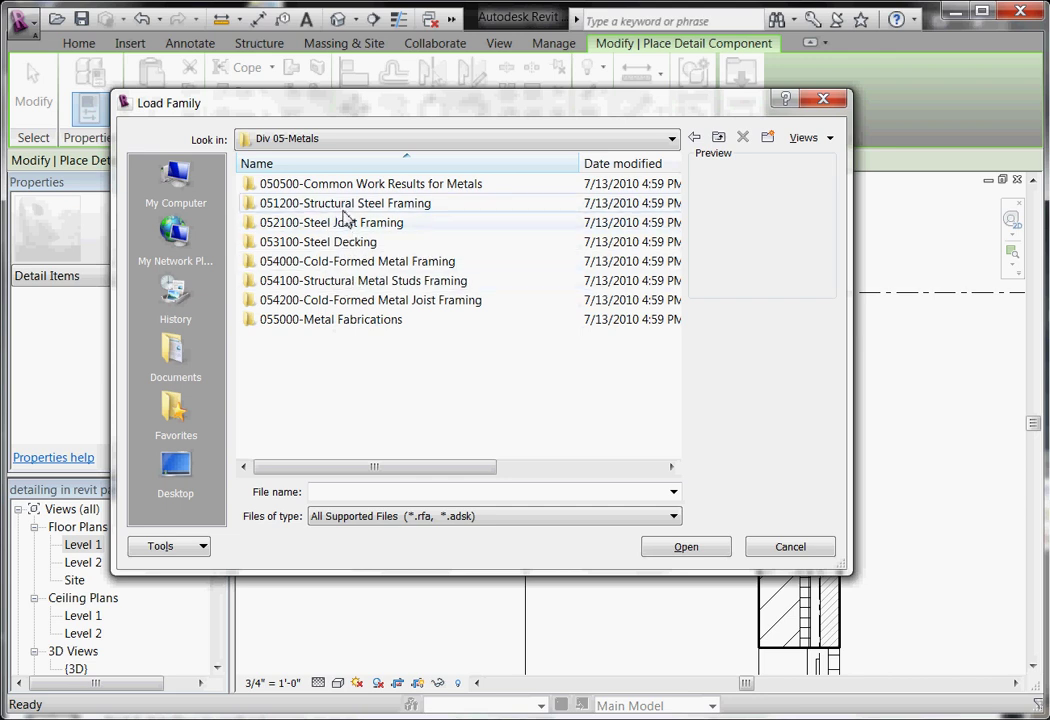
double_click(344, 207)
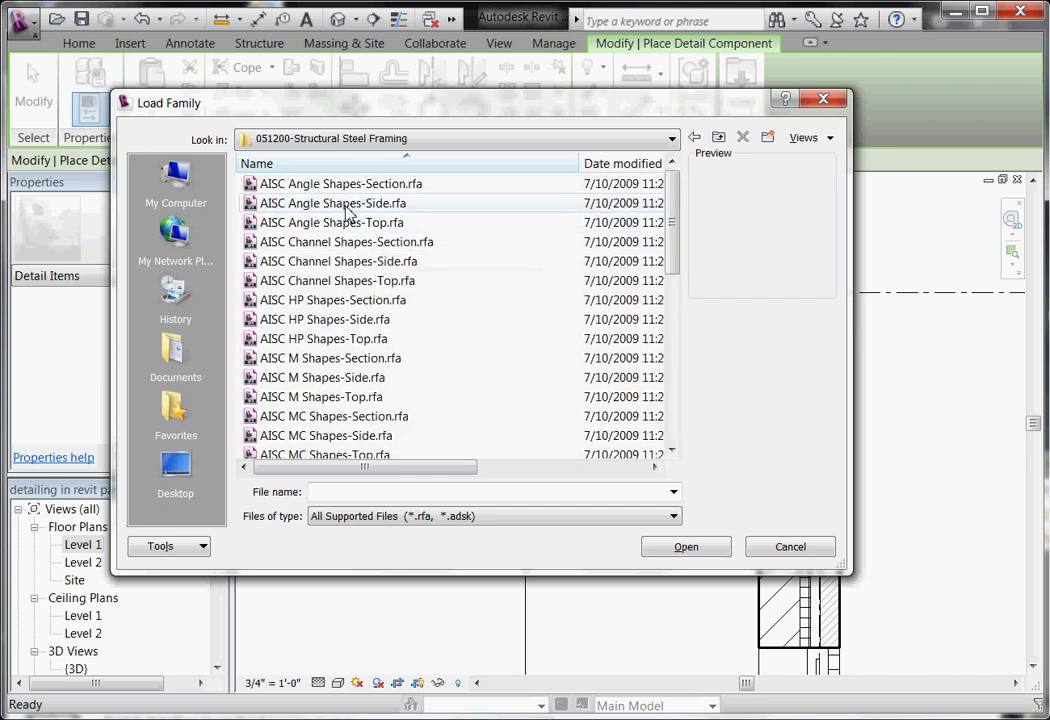
Compare the angle families and select AISC Angle Shapes-Section.rfa
left_click(348, 205)
key("Up")
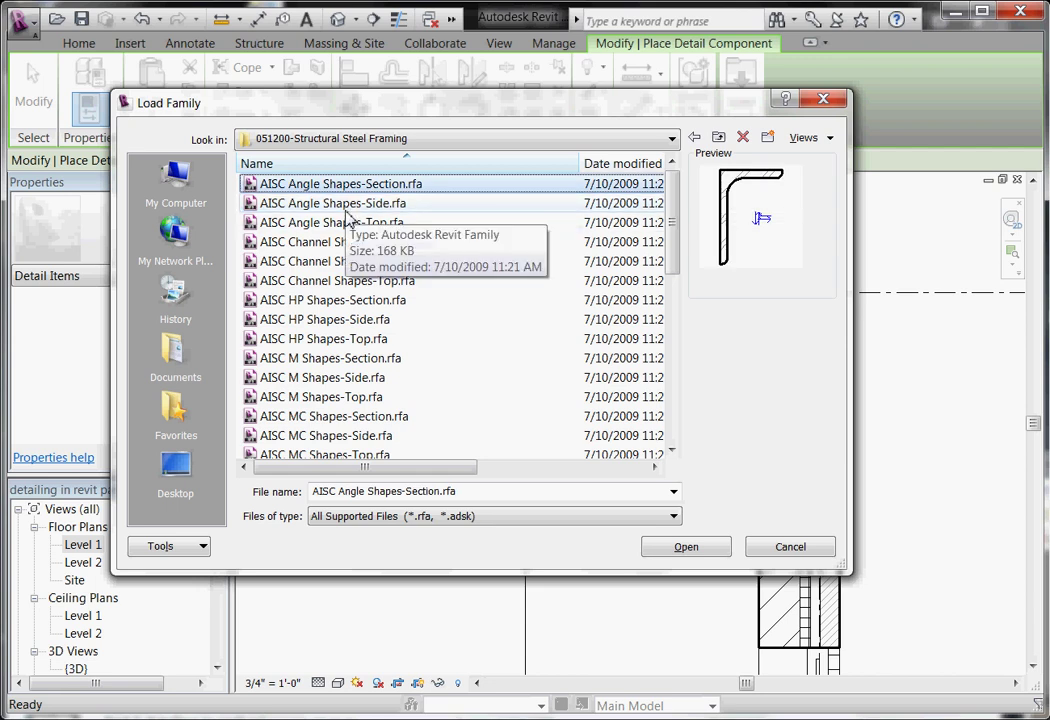
key("Down")
key("Down")
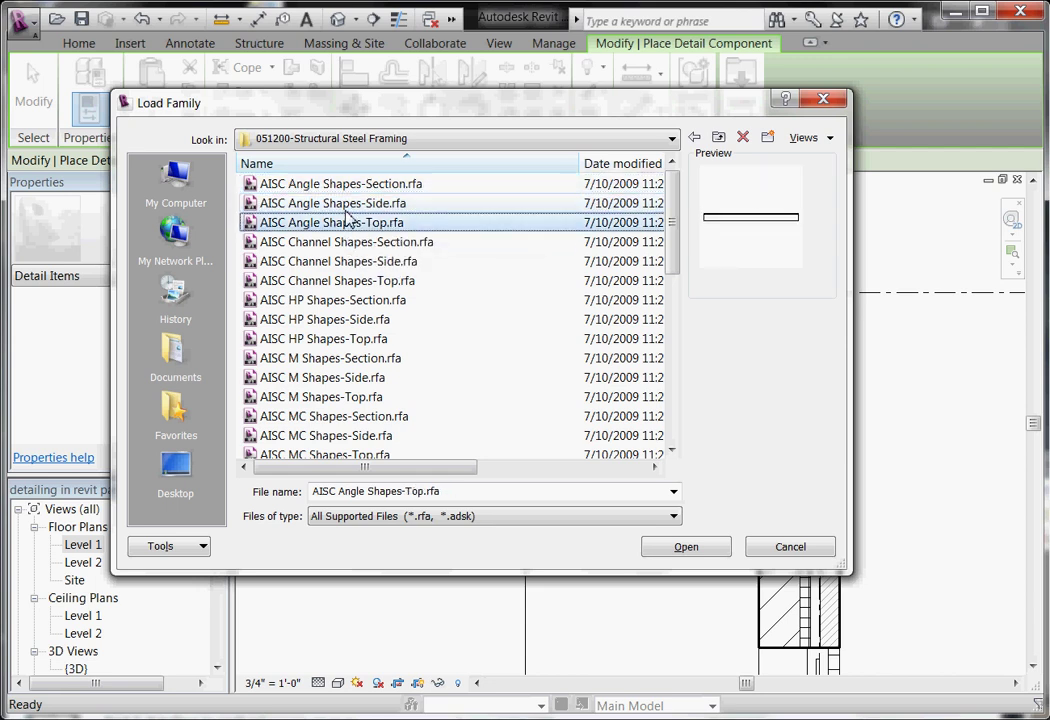
key("Up")
key("Up")
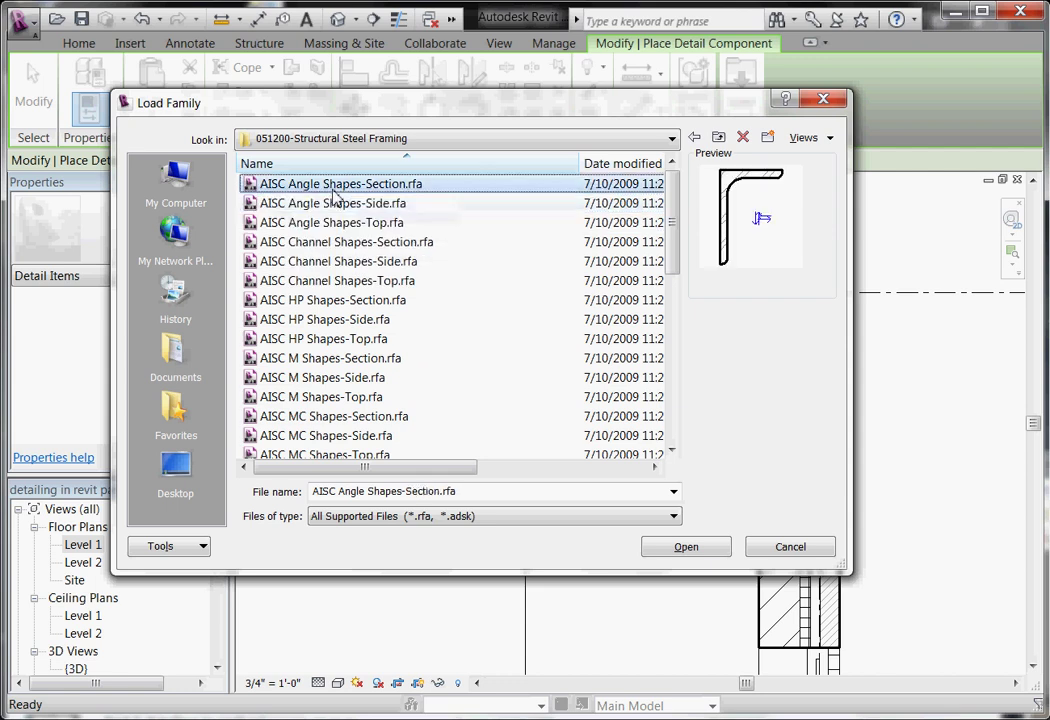
Load AISC Angle Shapes-Section with only its L5X5X7/8 type
left_click(672, 553)
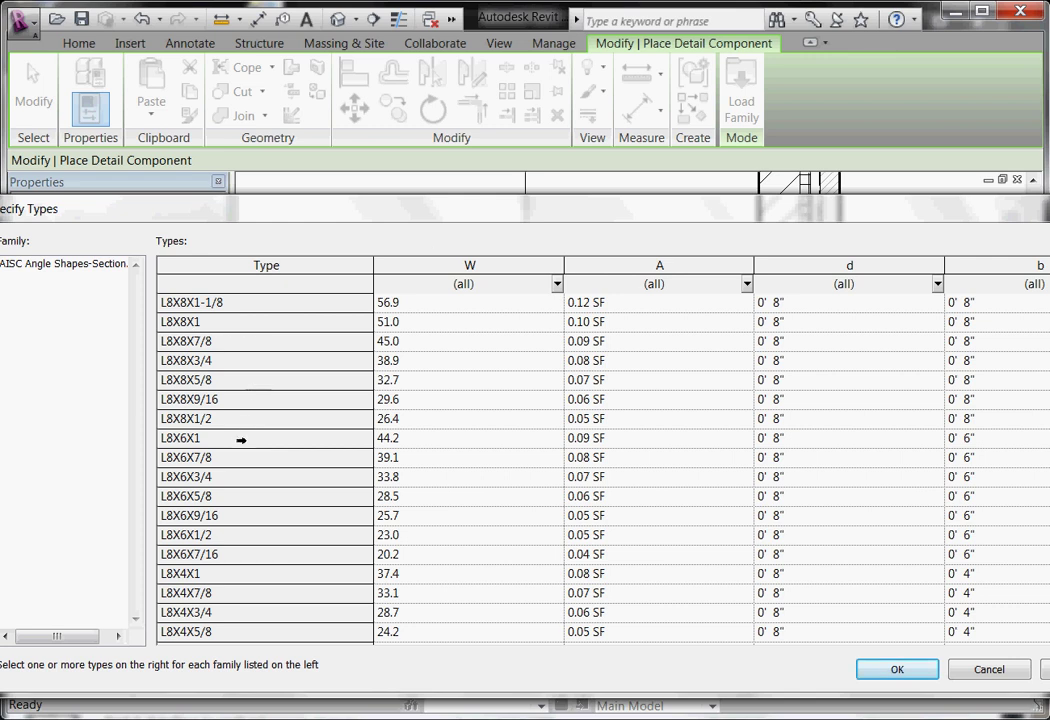
scroll(245, 527, "down", 8)
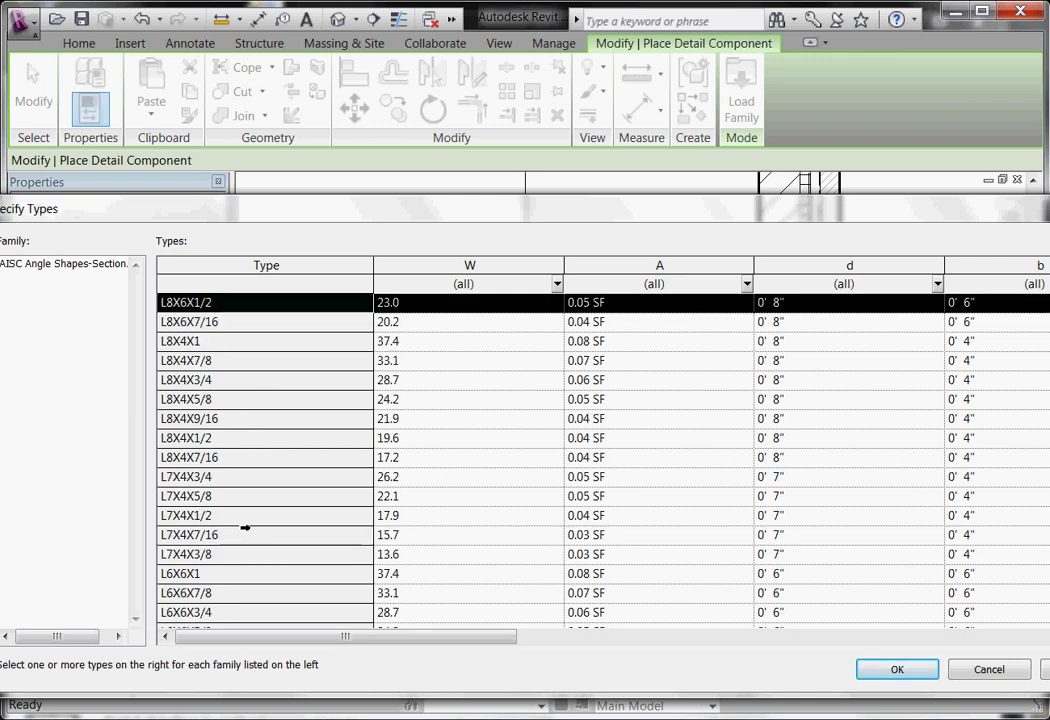
scroll(245, 527, "down", 3)
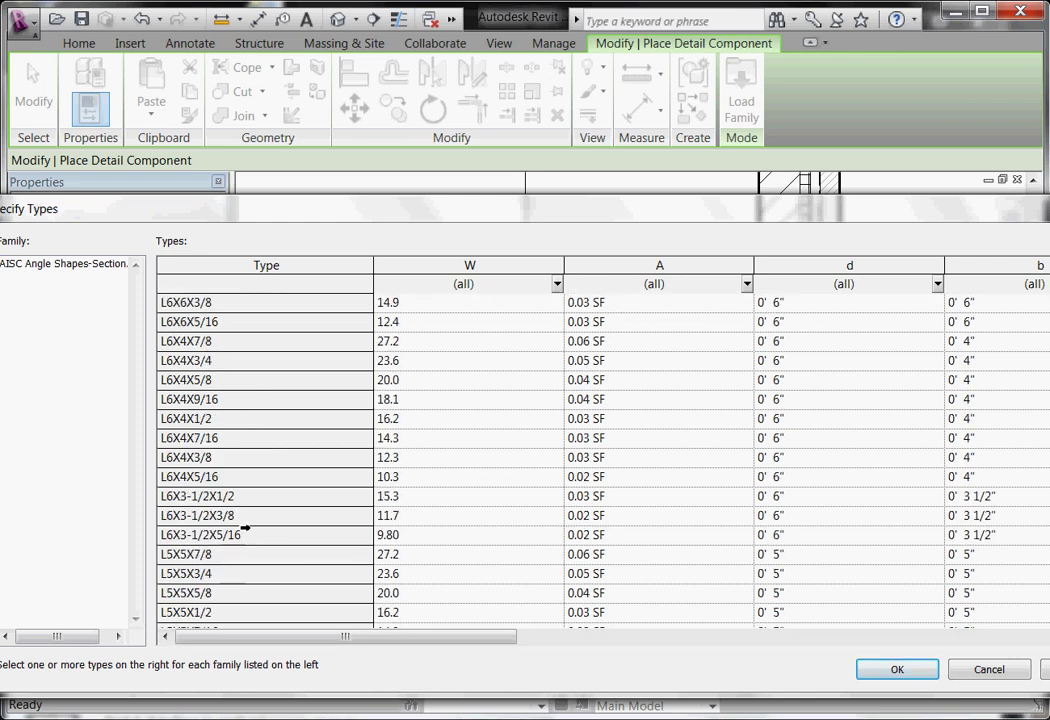
left_click(195, 556)
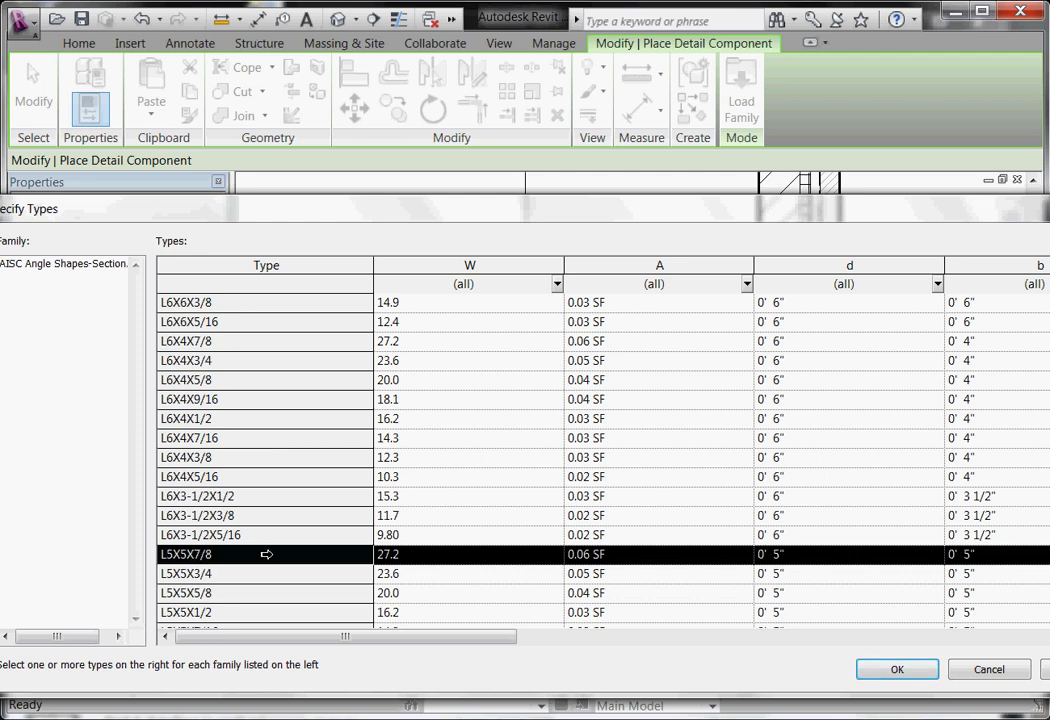
left_click(897, 669)
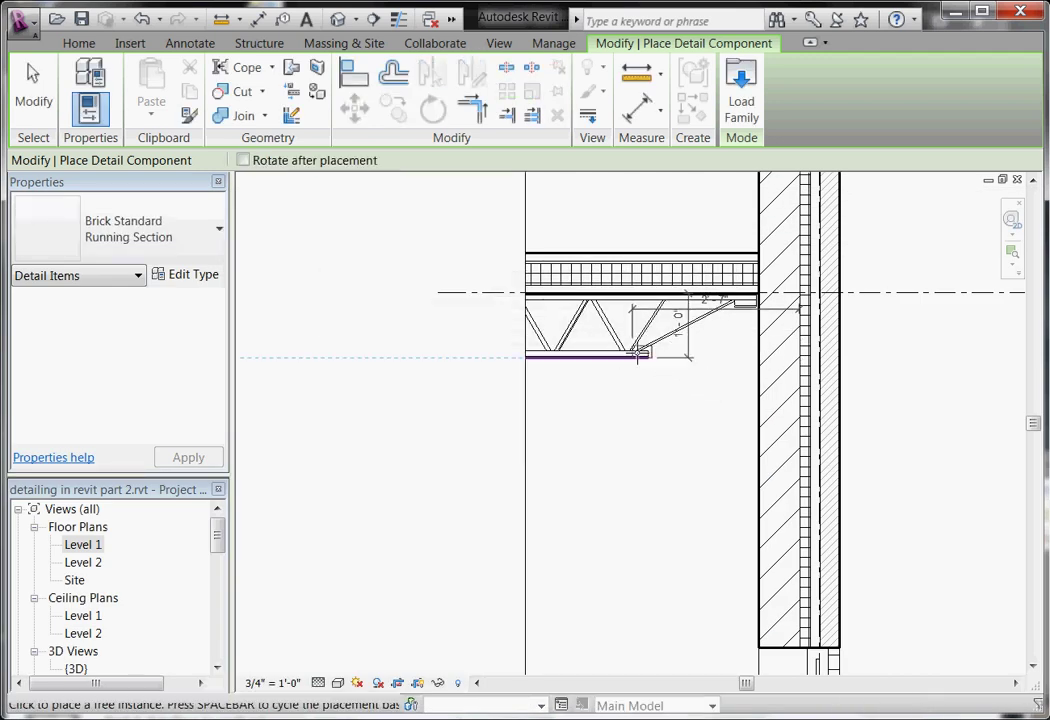
Place an L5X5X7/8 steel angle beside the wall beneath the joist
scroll(725, 308, "up", 2)
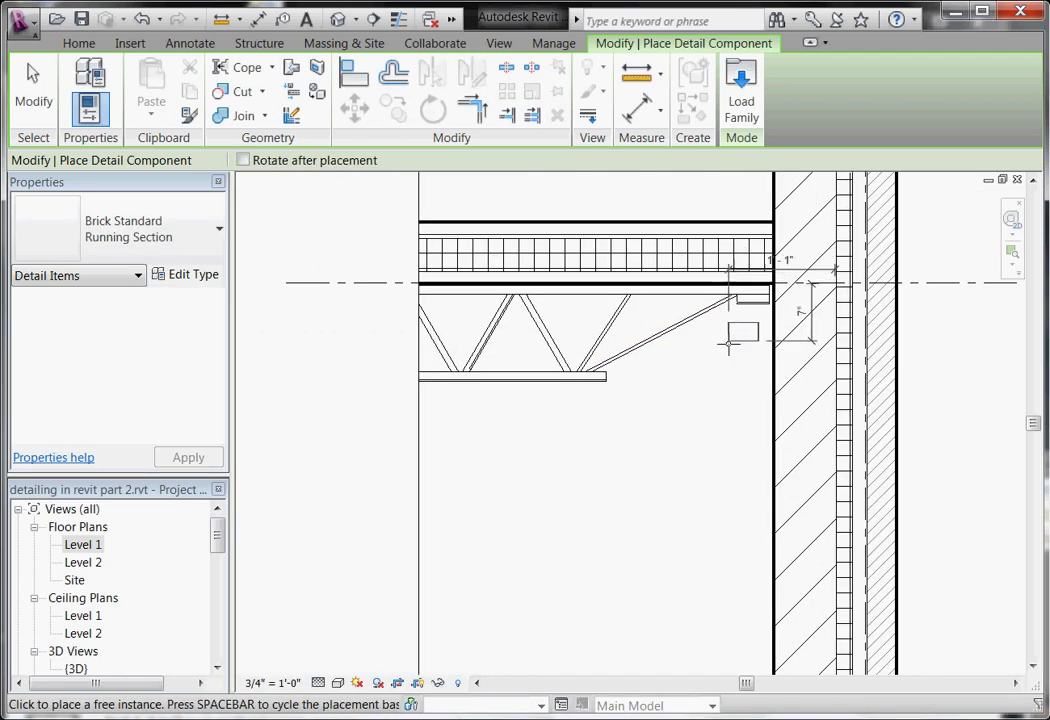
left_click(219, 231)
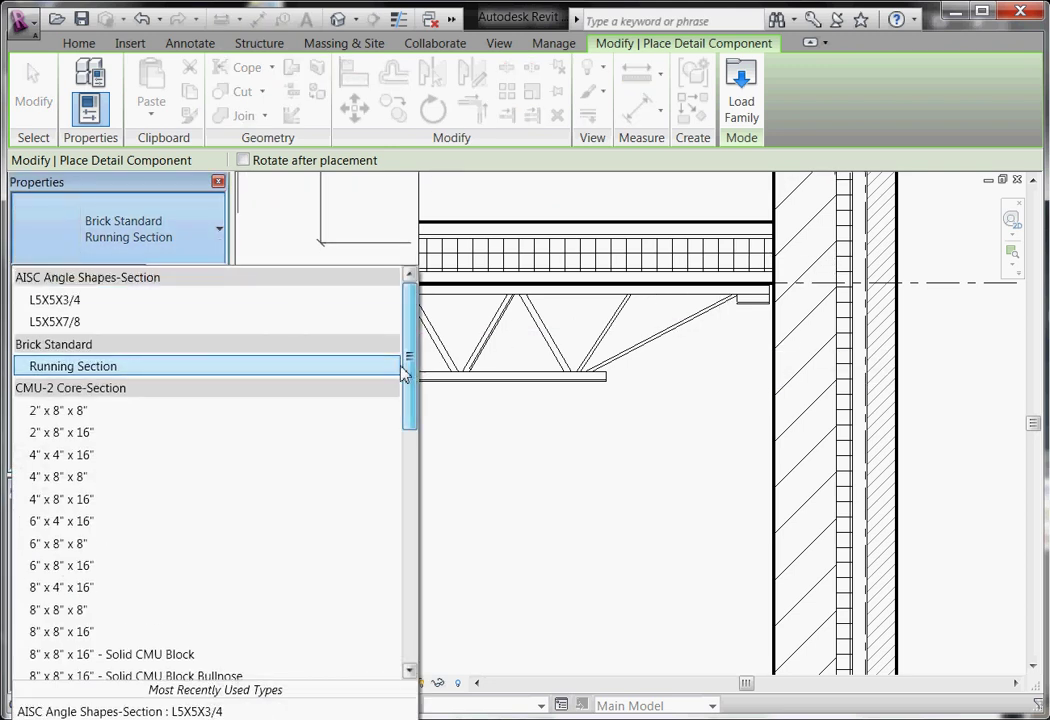
left_click(222, 322)
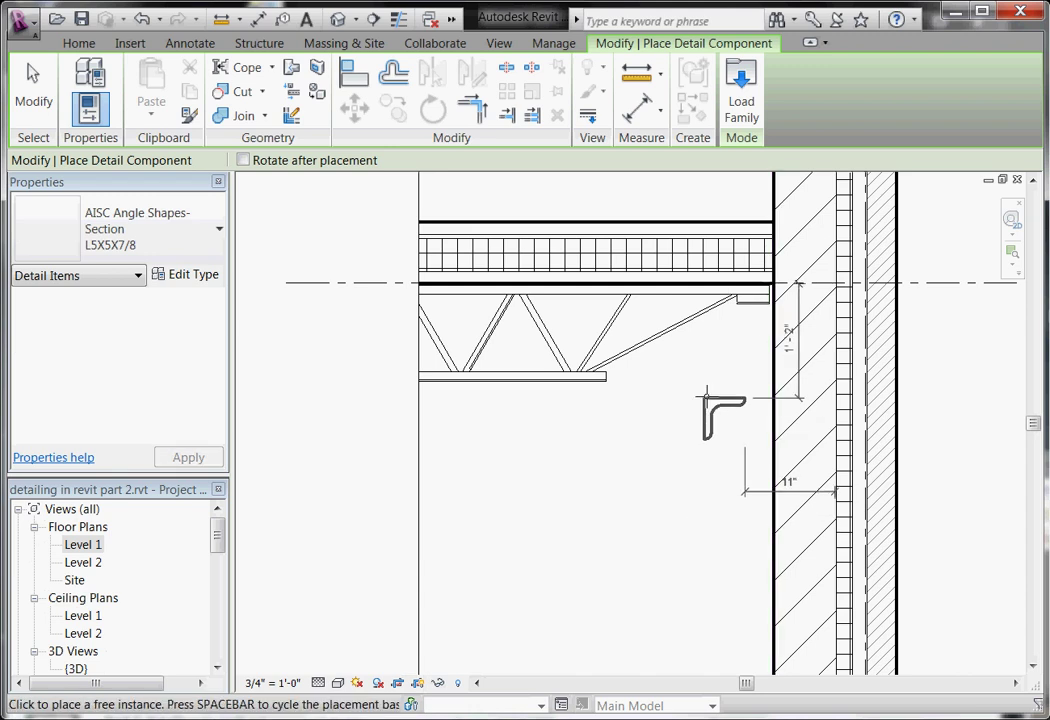
scroll(706, 392, "up", 2)
left_click(740, 345)
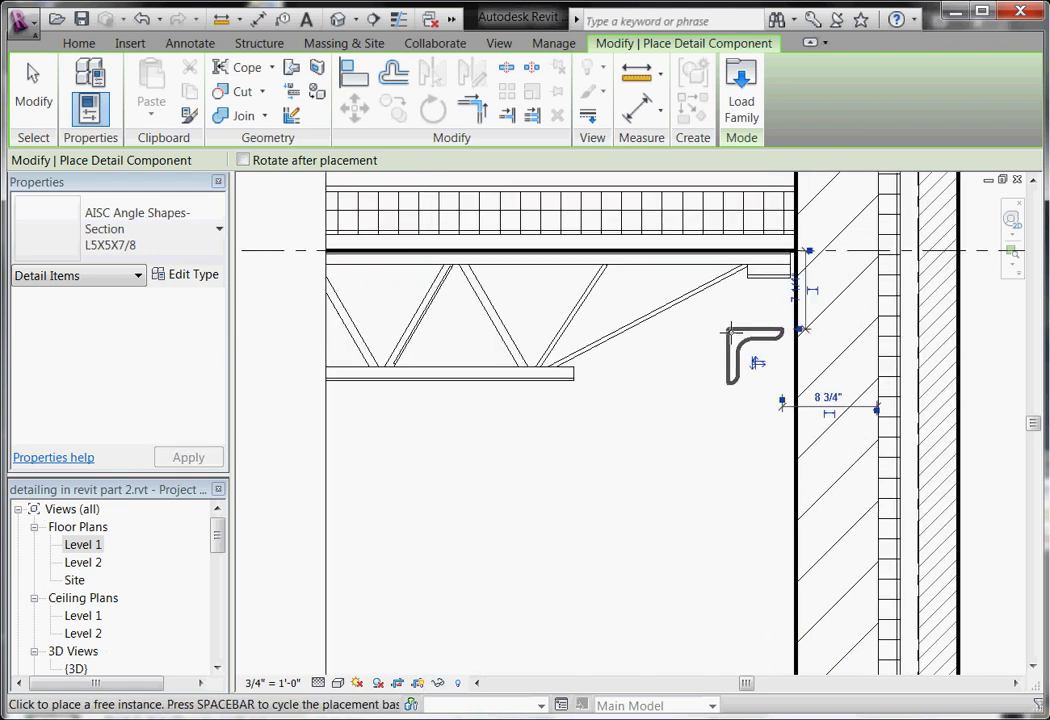
key("Escape")
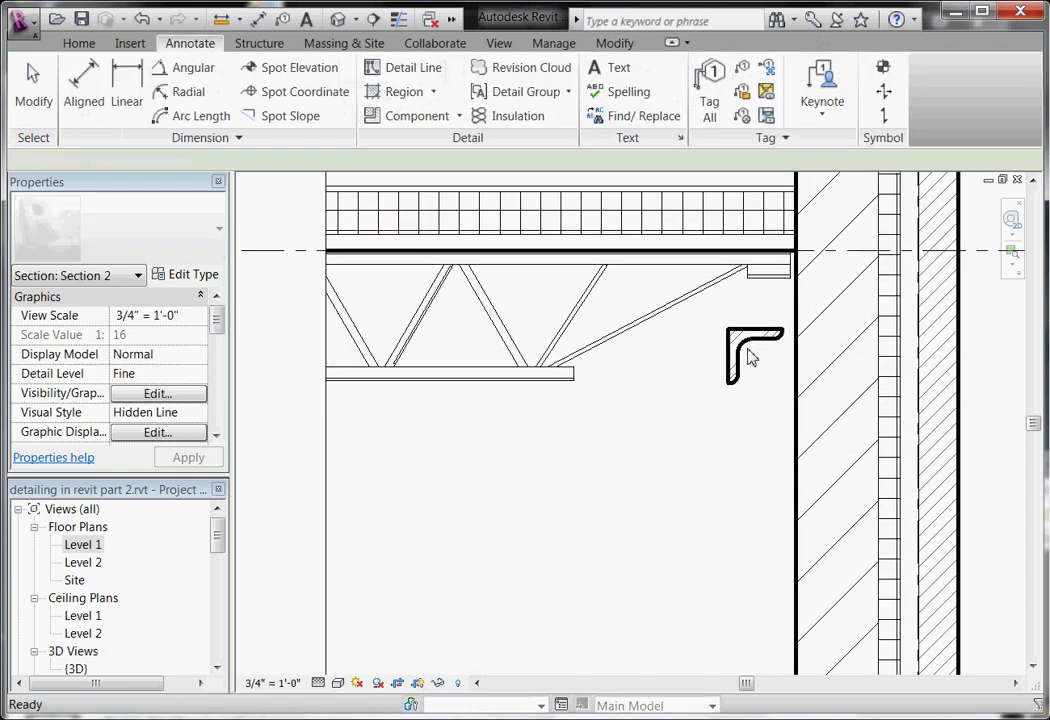
Rotate the placed angle 90 degrees with RO
left_click(748, 335)
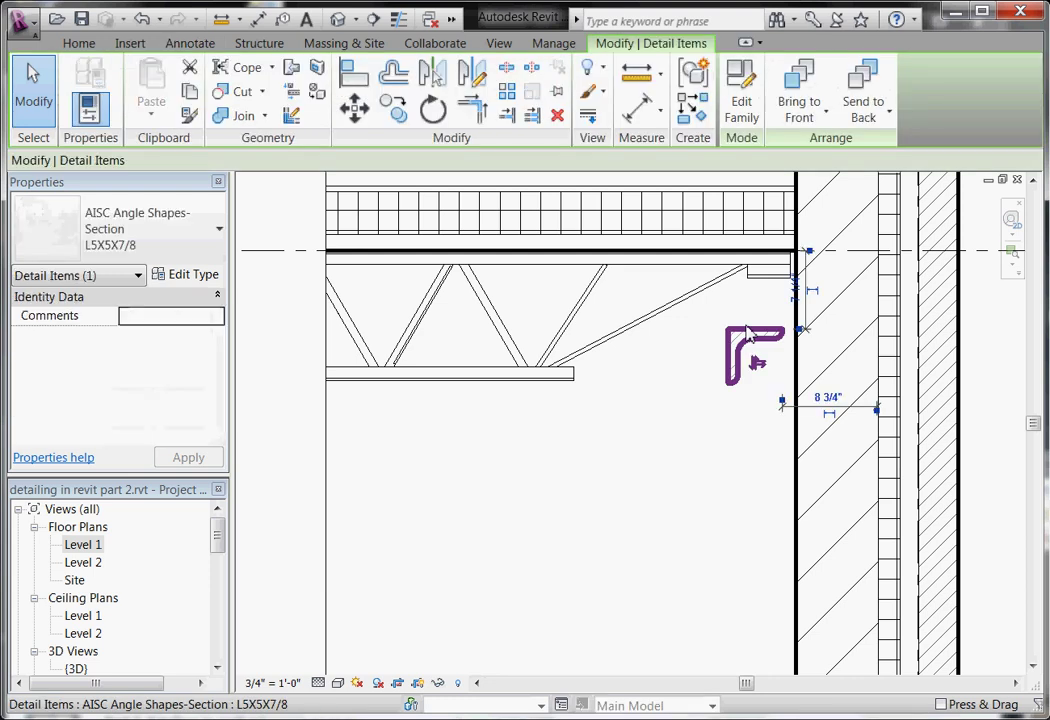
key("r")
key("o")
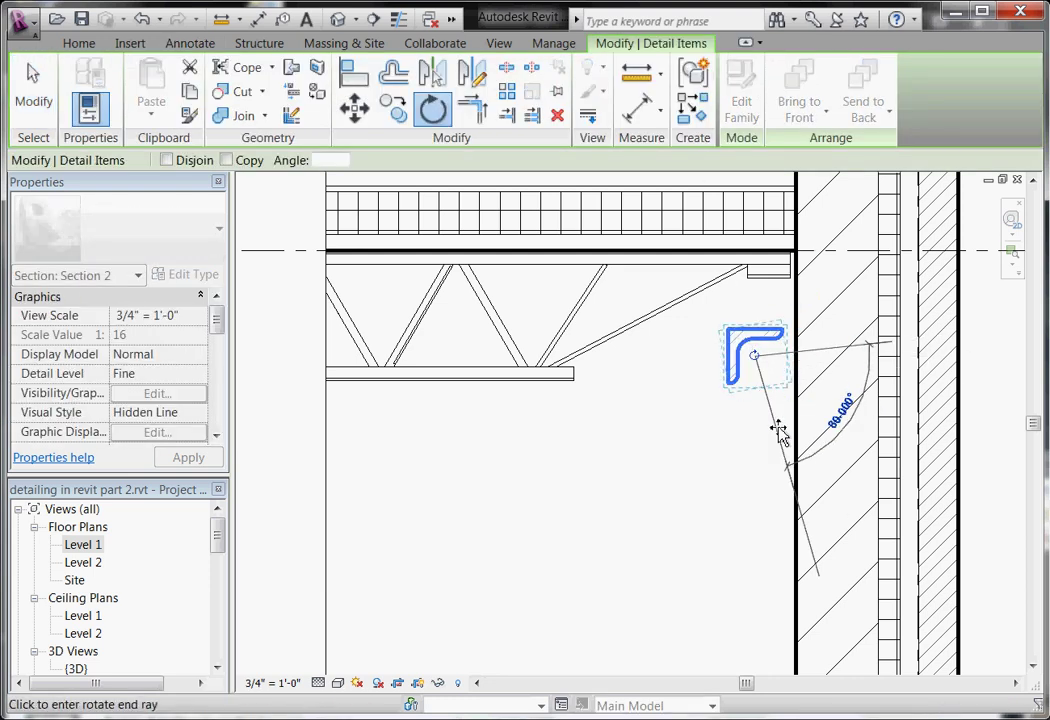
type("90")
key("Return")
key("Escape")
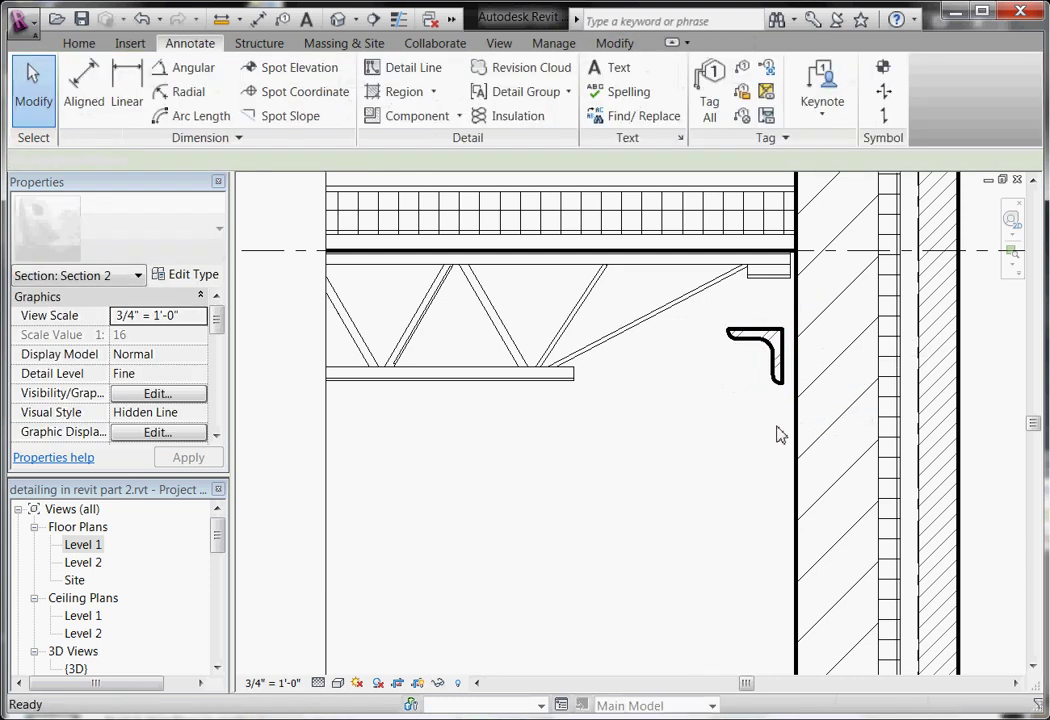
Align the angle's vertical leg to the wall face and its top edge to the joist bearing
key("a")
key("l")
left_click(798, 422)
left_click(781, 372)
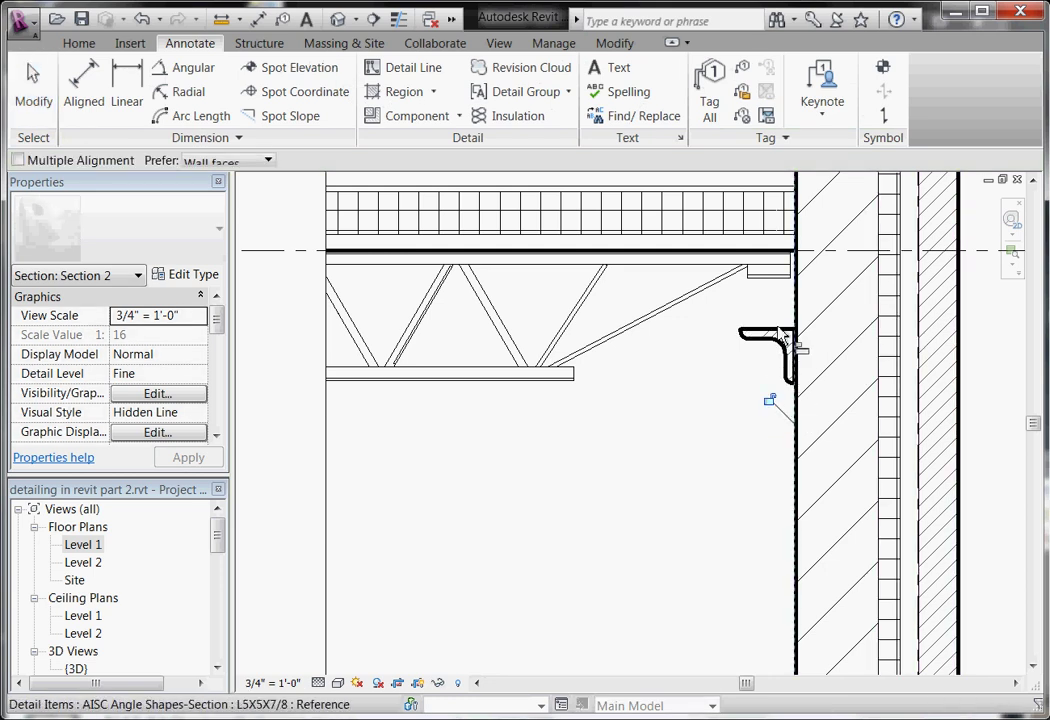
left_click(783, 281)
left_click(783, 335)
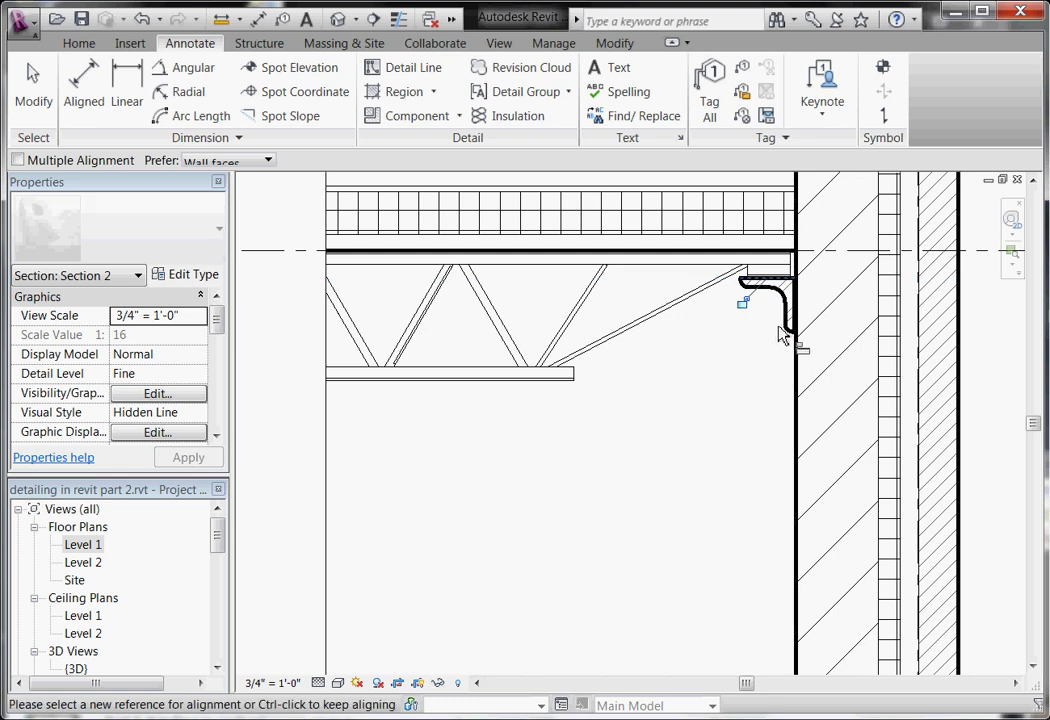
key("Escape")
key("Escape")
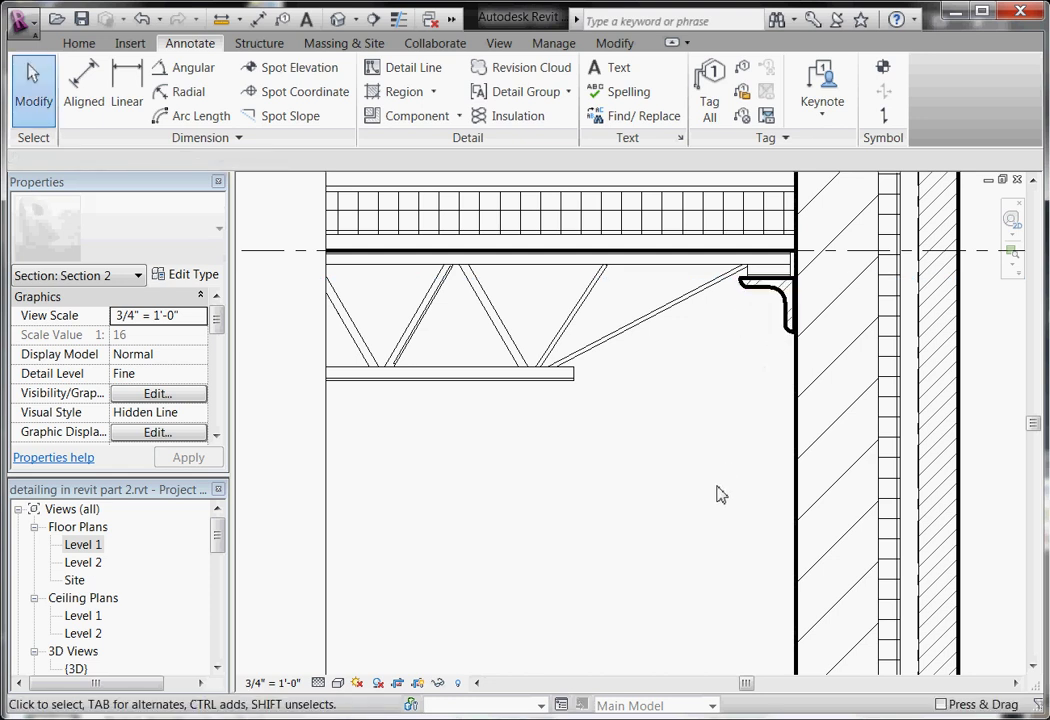
scroll(716, 503, "down", 2)
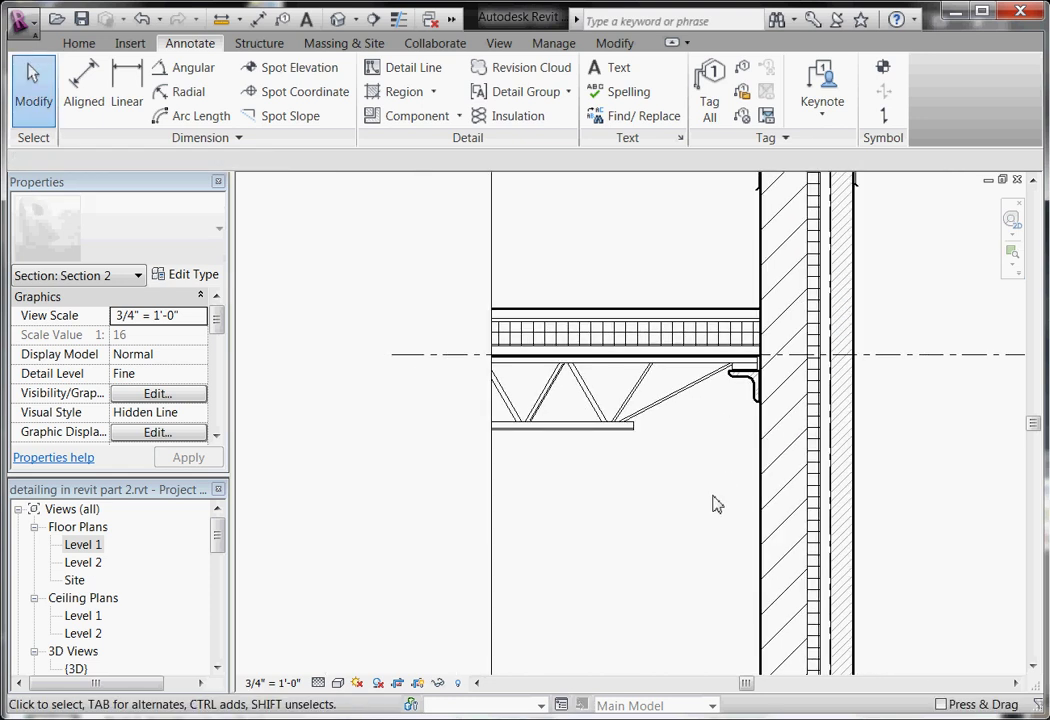
scroll(726, 490, "down", 1)
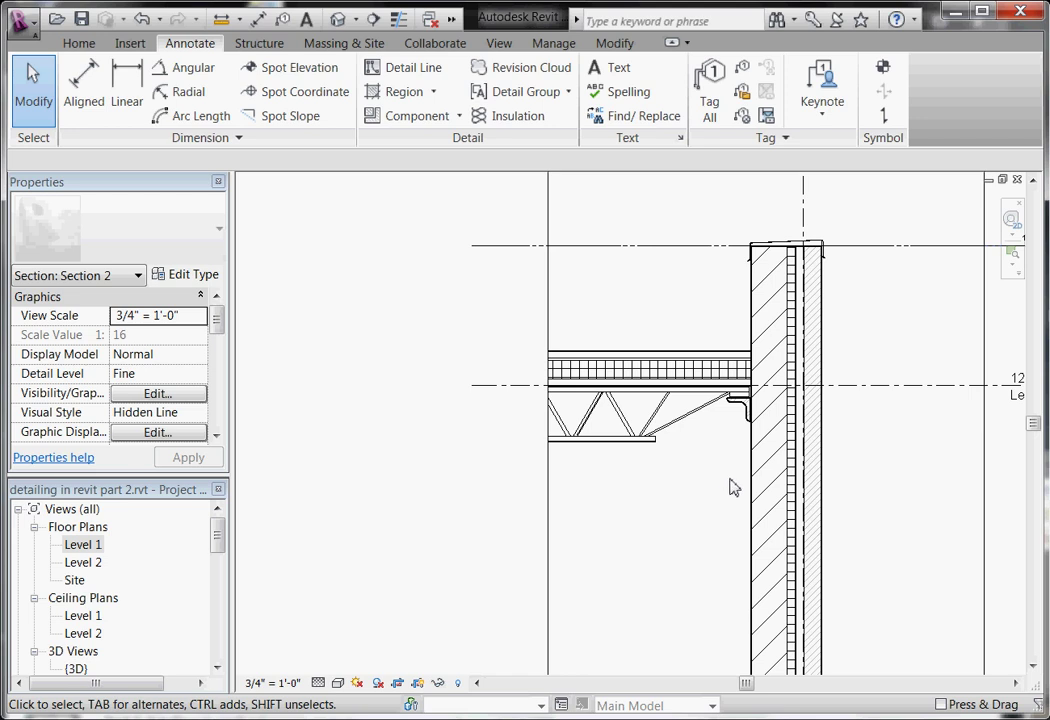
scroll(745, 398, "down", 1)
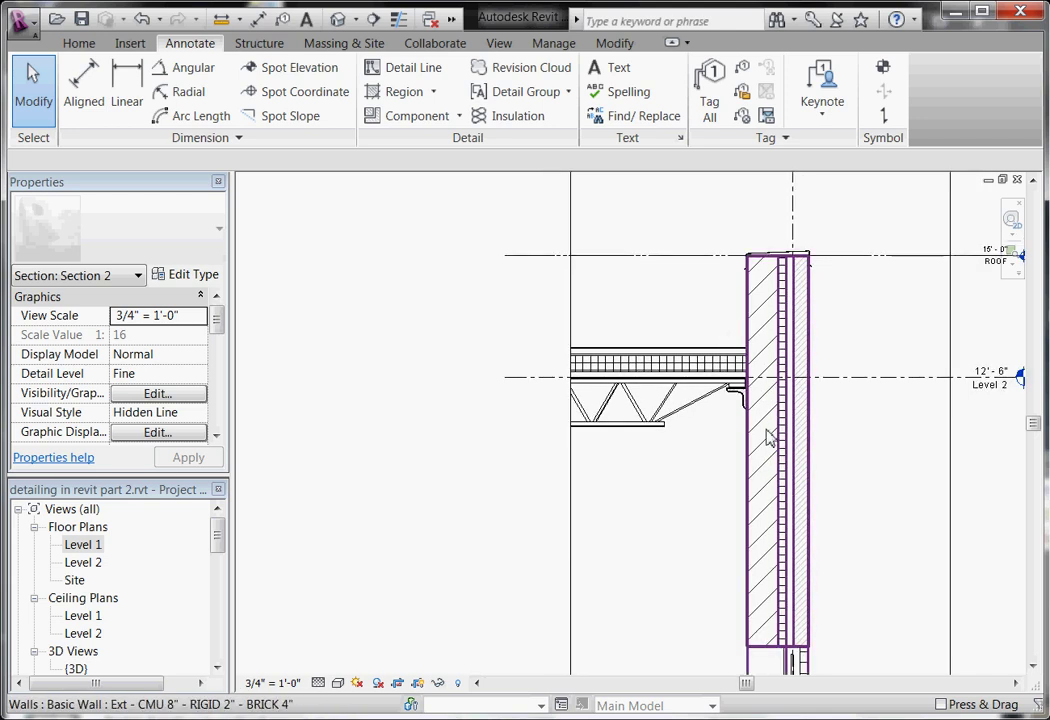
scroll(762, 432, "up", 1)
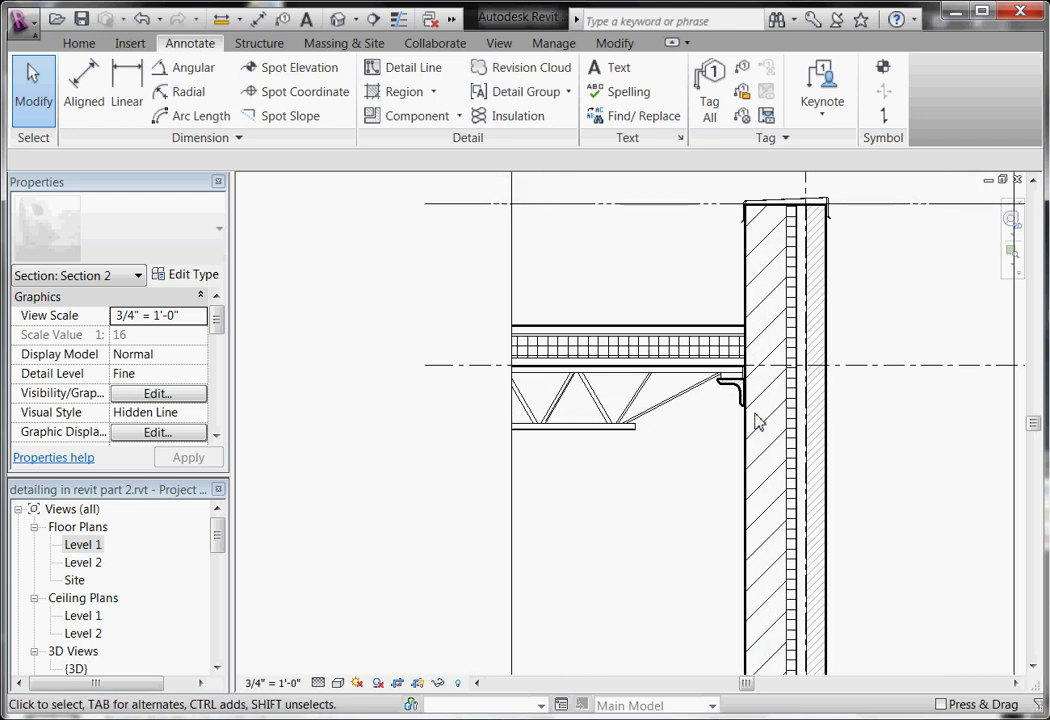
scroll(773, 328, "down", 1)
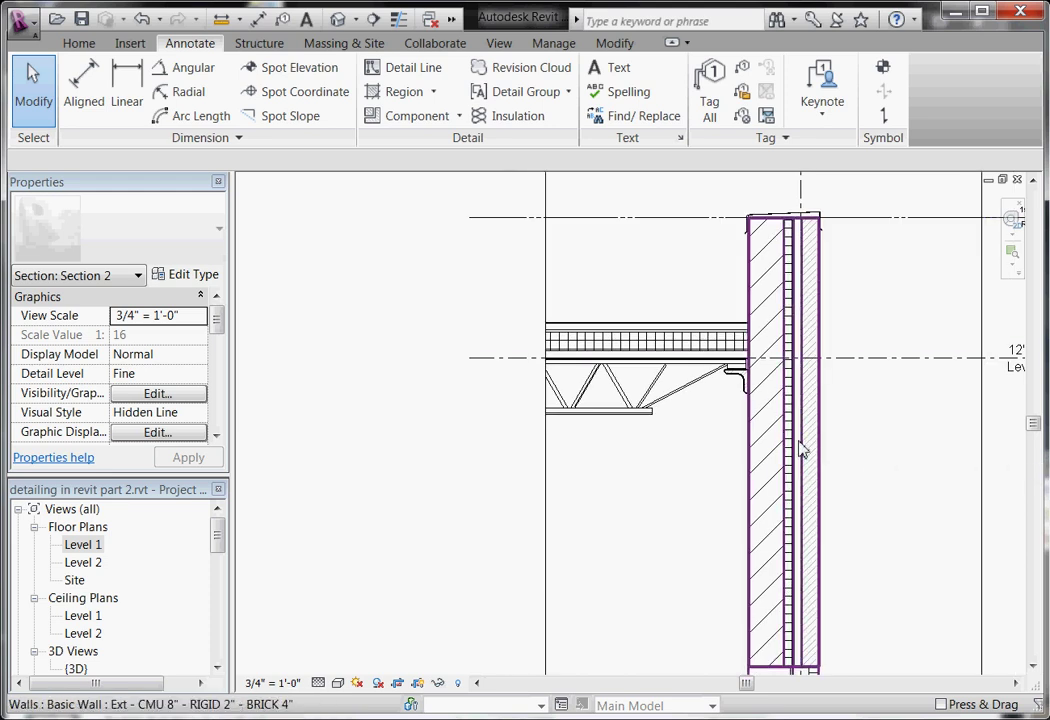
scroll(800, 450, "down", 1)
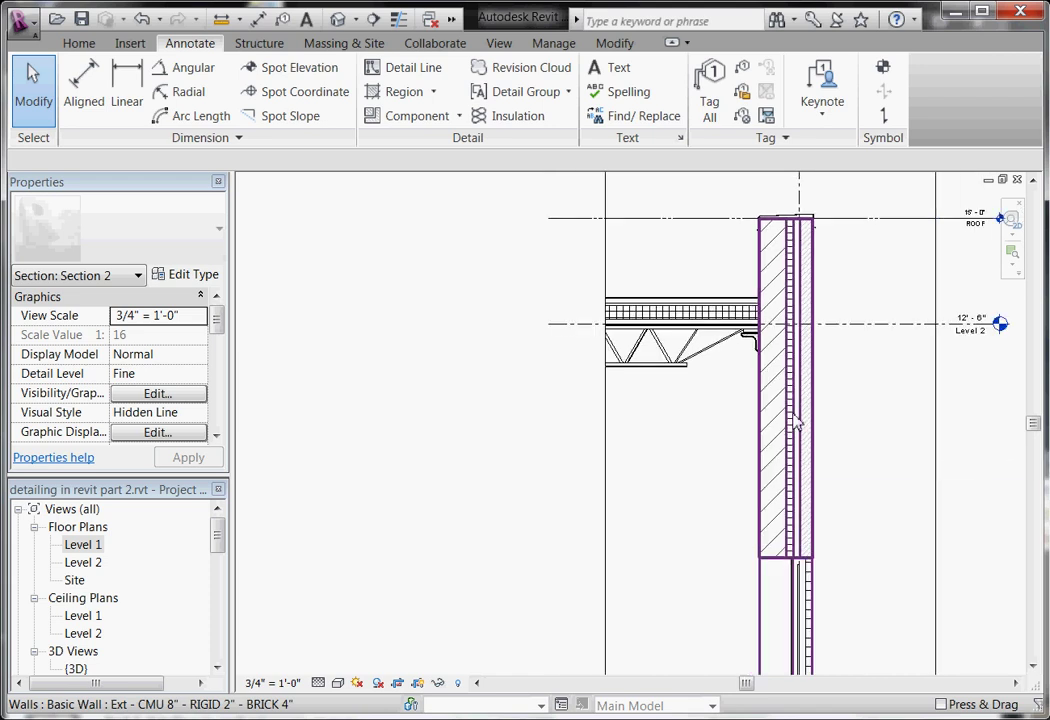
scroll(797, 281, "down", 1)
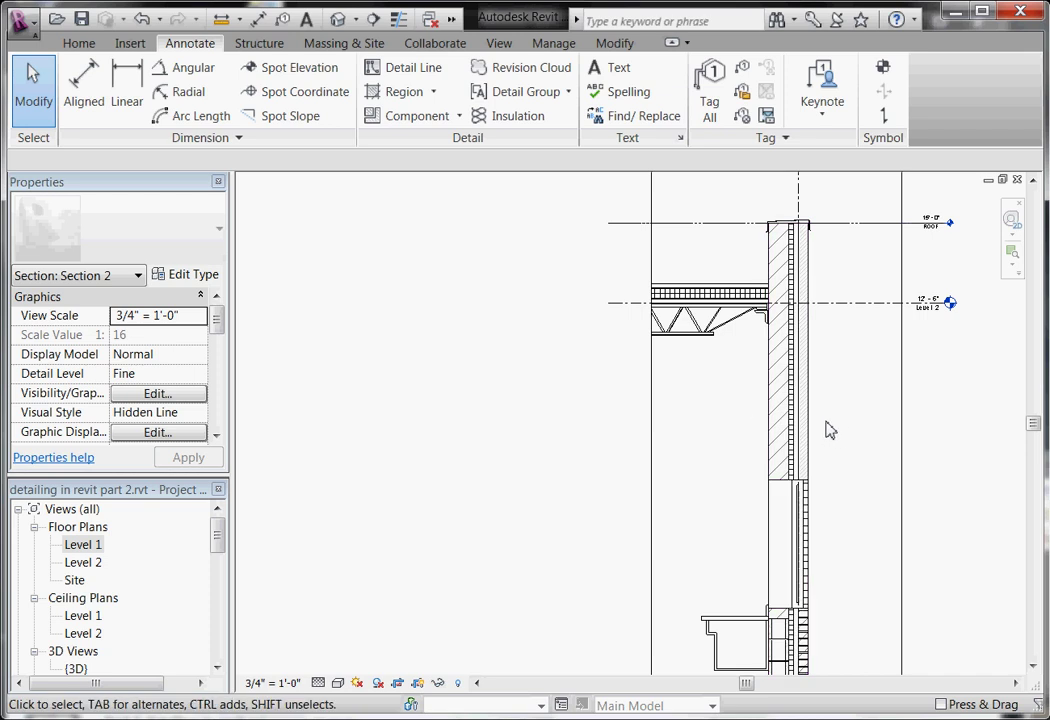
scroll(829, 430, "up", 2)
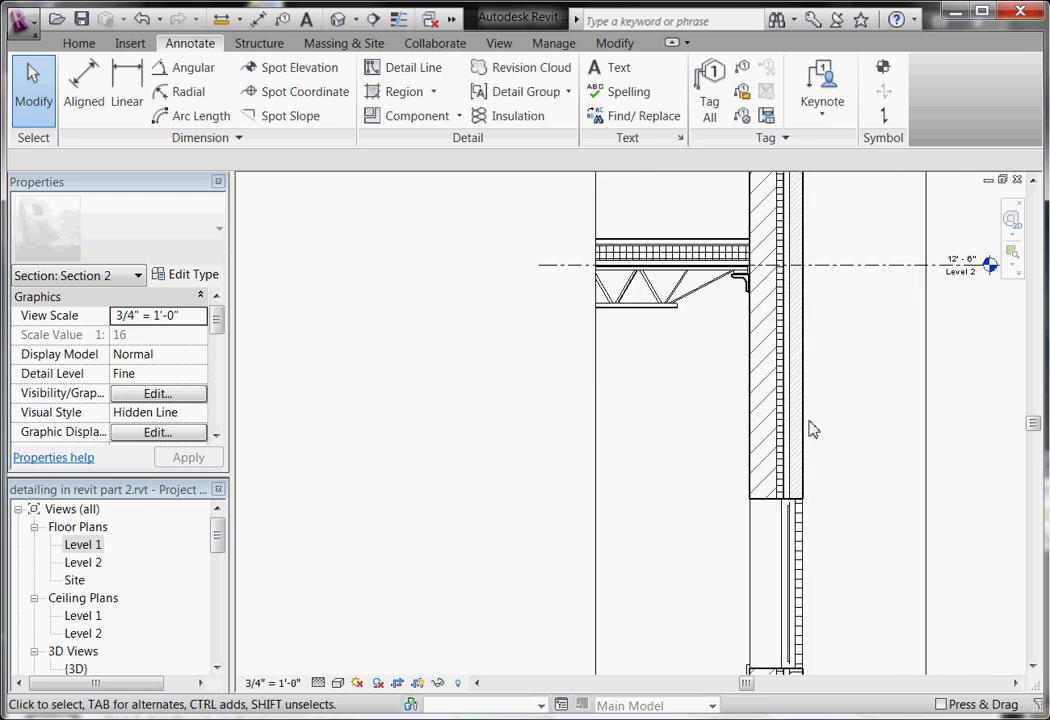
scroll(816, 511, "down", 1)
scroll(820, 374, "up", 1)
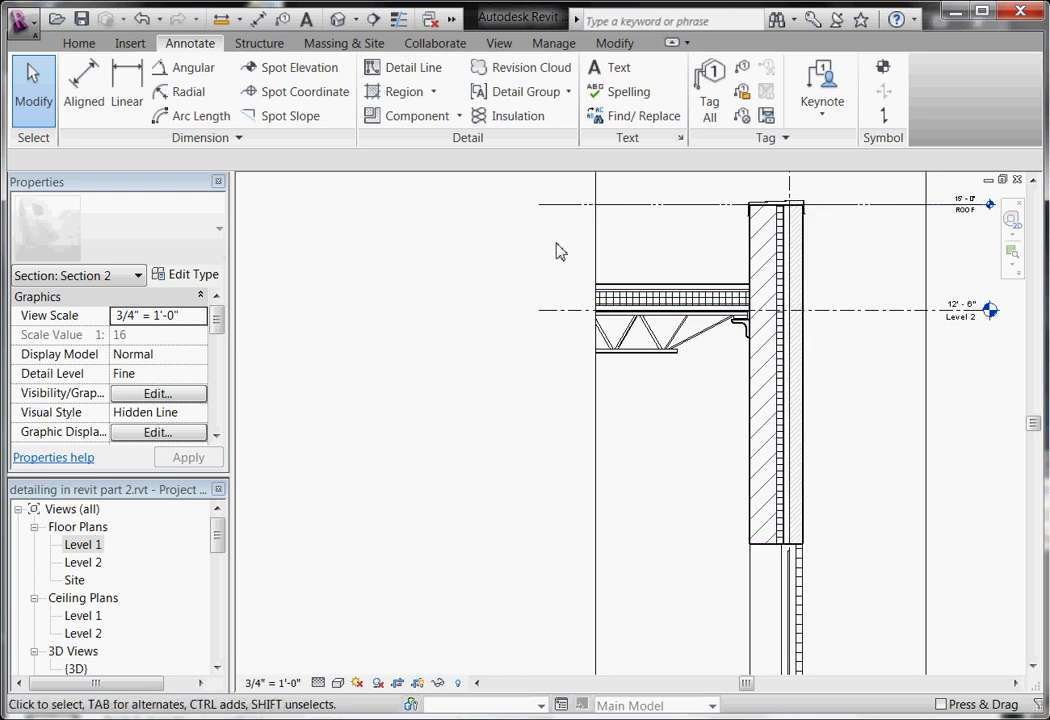
left_click(519, 117)
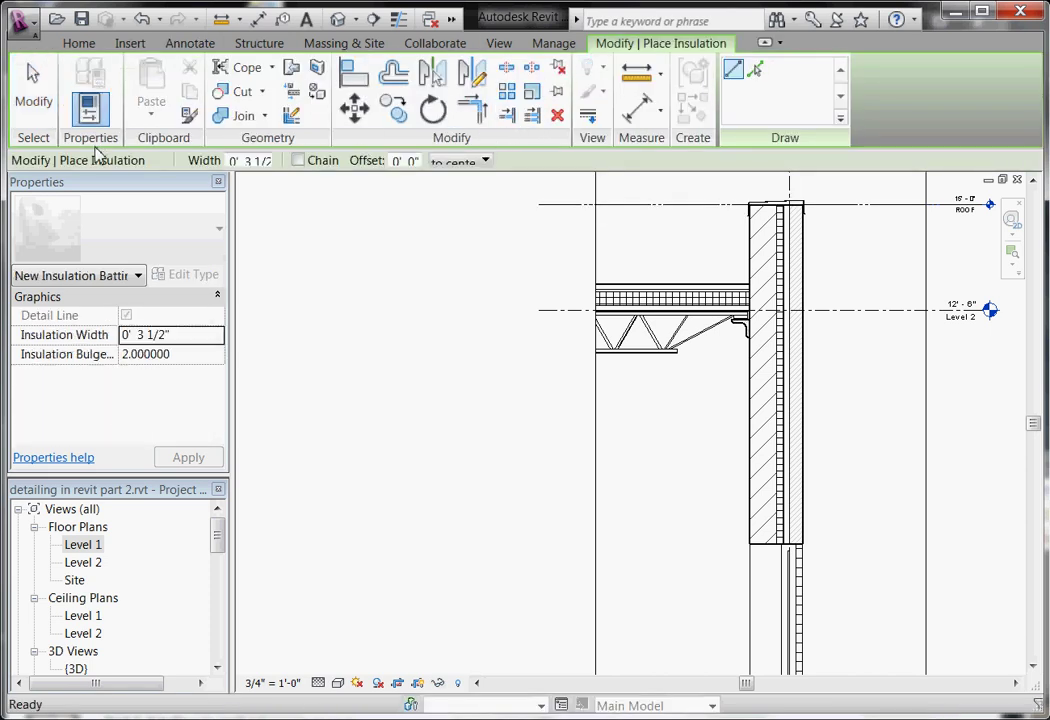
left_click(232, 161)
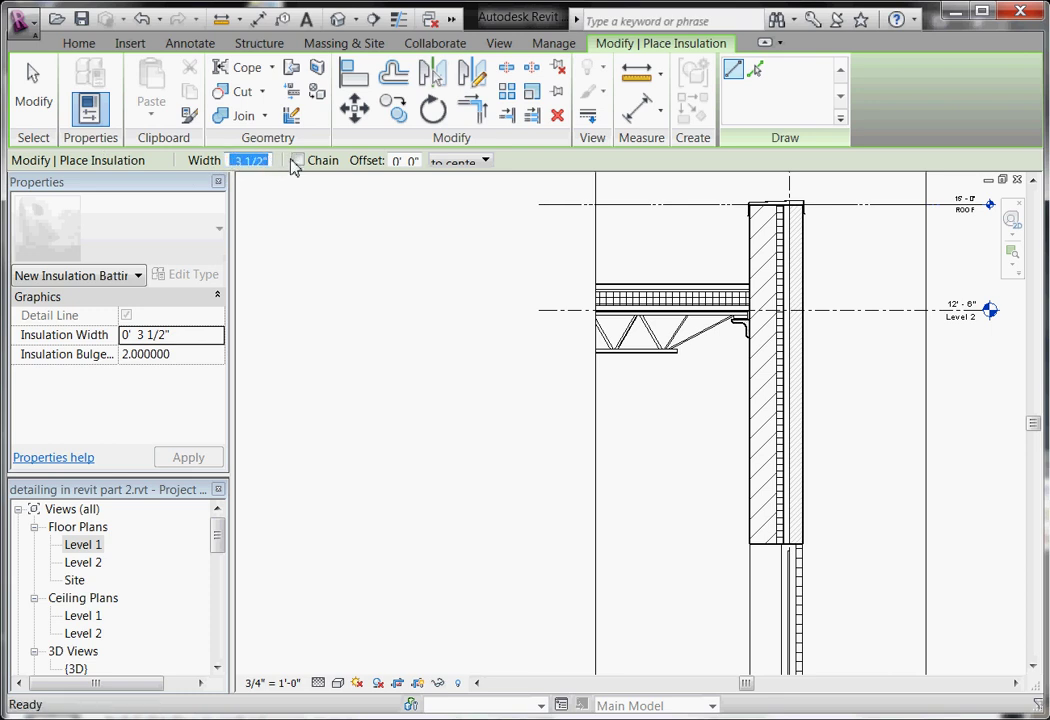
type("8")
key("Return")
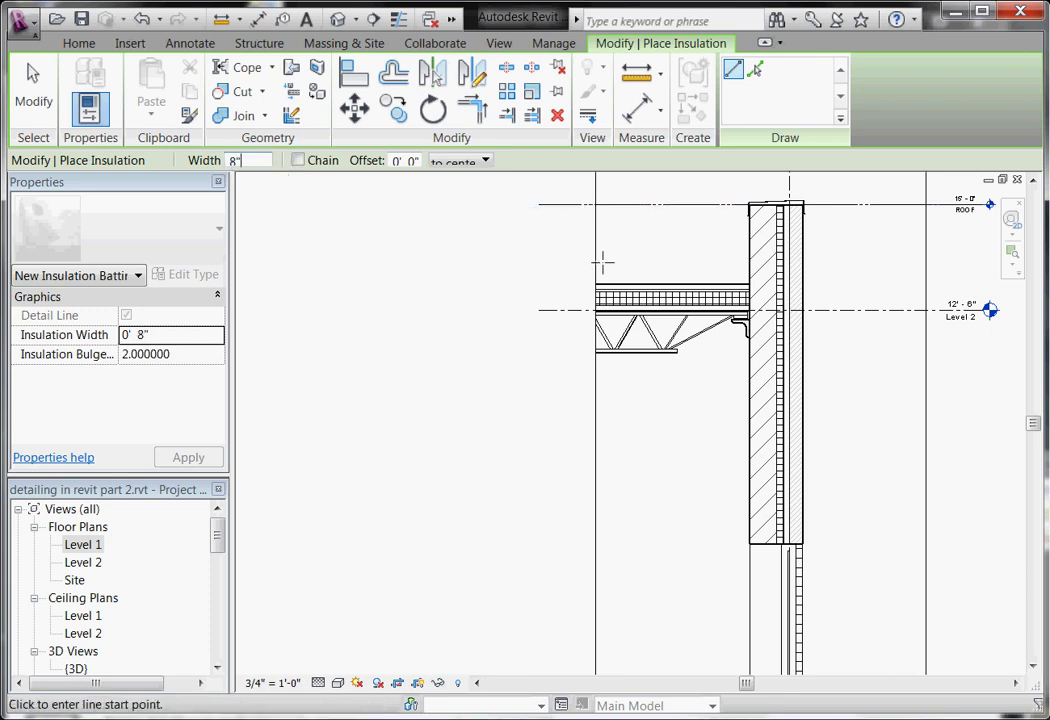
left_click(766, 544)
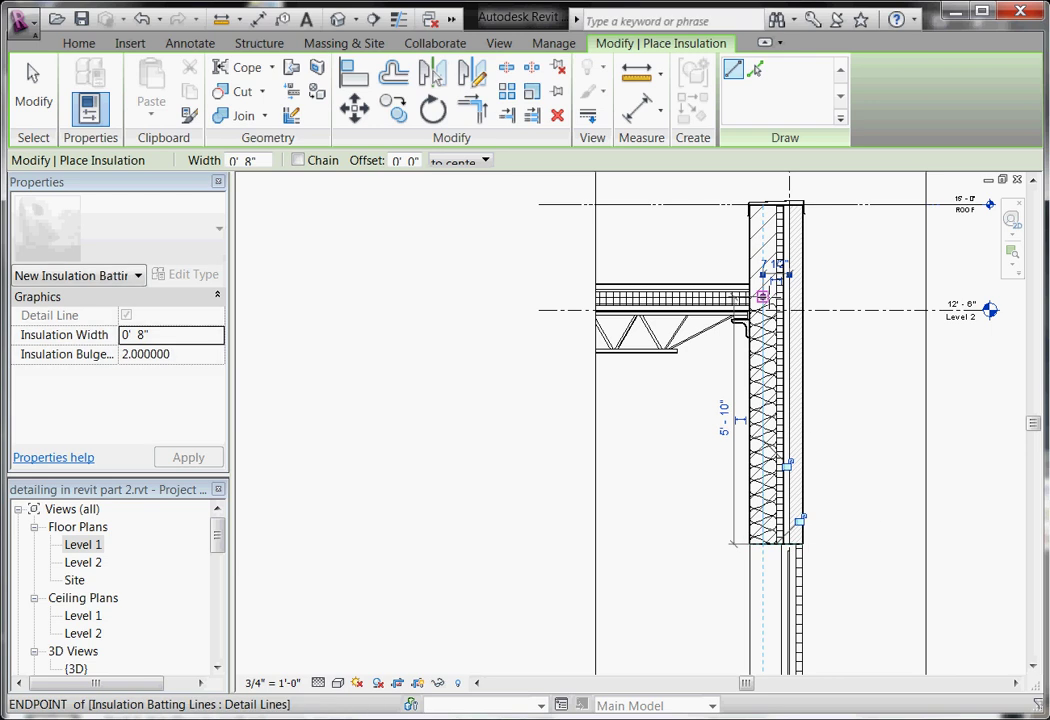
left_click(766, 336)
key("Escape")
key("Escape")
left_click(771, 339)
scroll(768, 350, "up", 2)
scroll(764, 370, "down", 2)
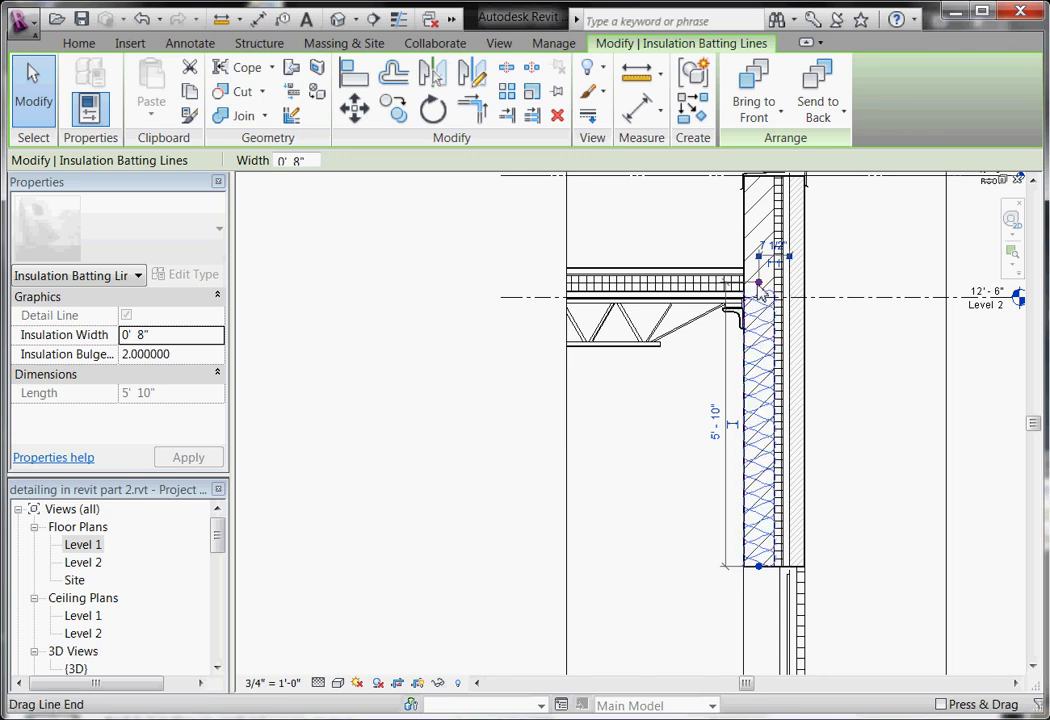
left_click_drag(759, 285, 759, 220)
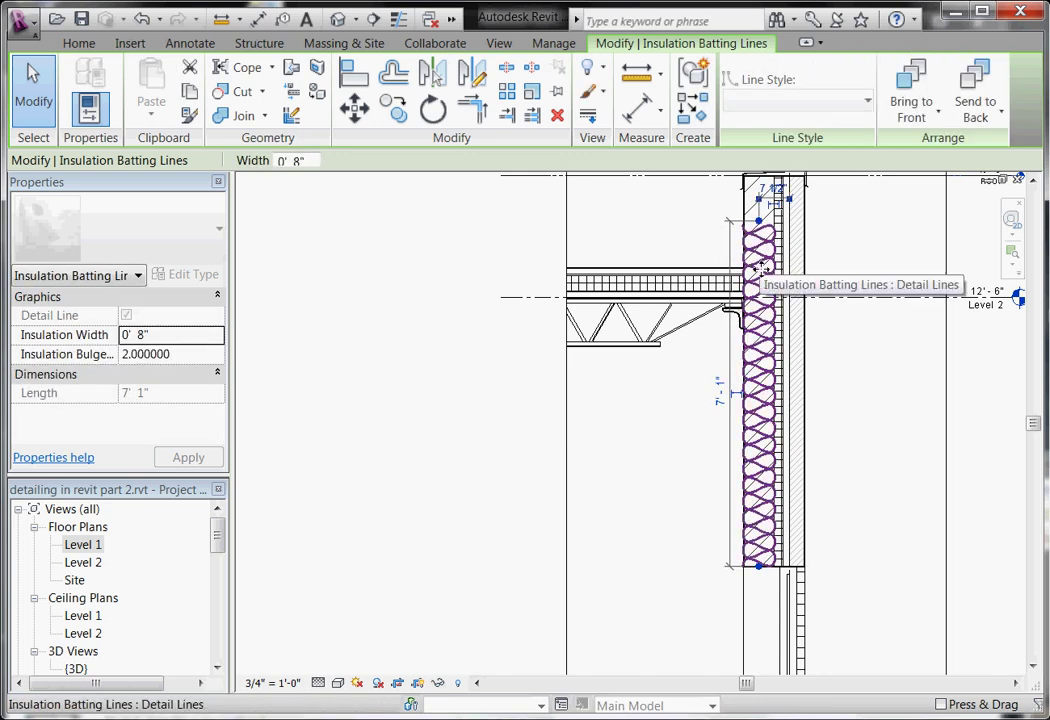
key("Delete")
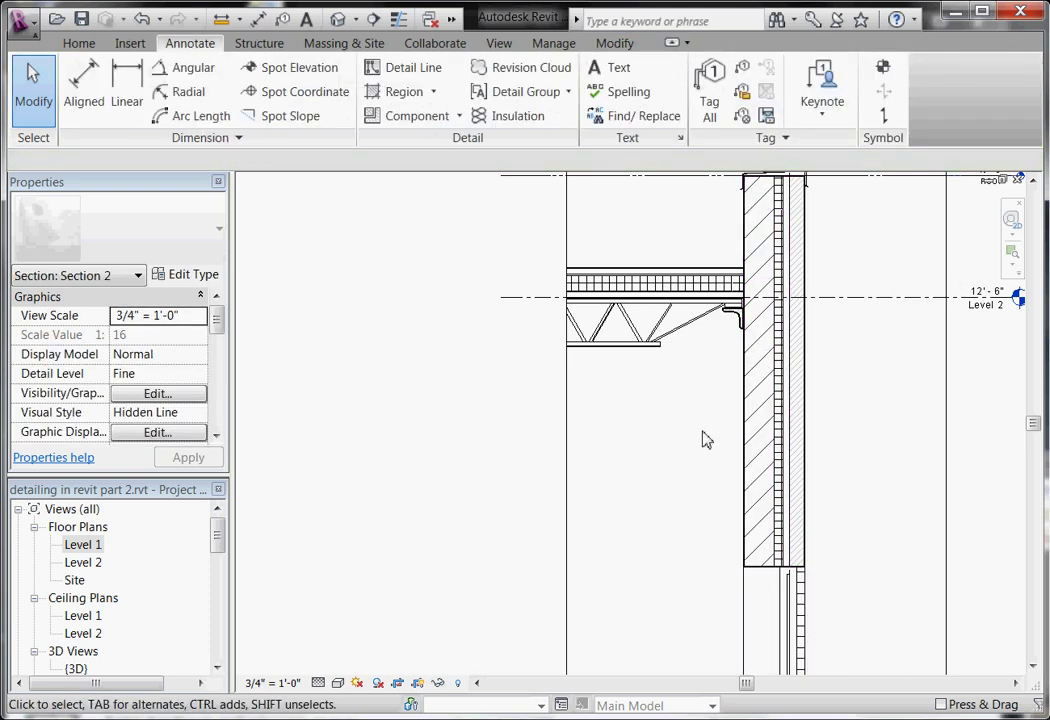
scroll(846, 347, "down", 5)
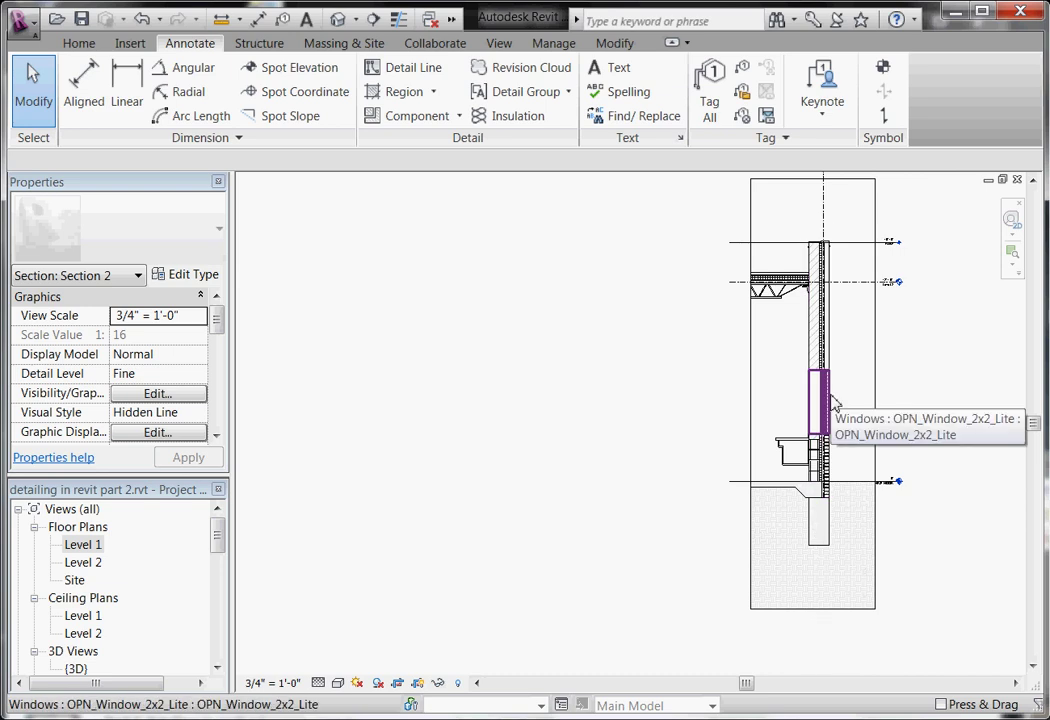
scroll(825, 443, "up", 4)
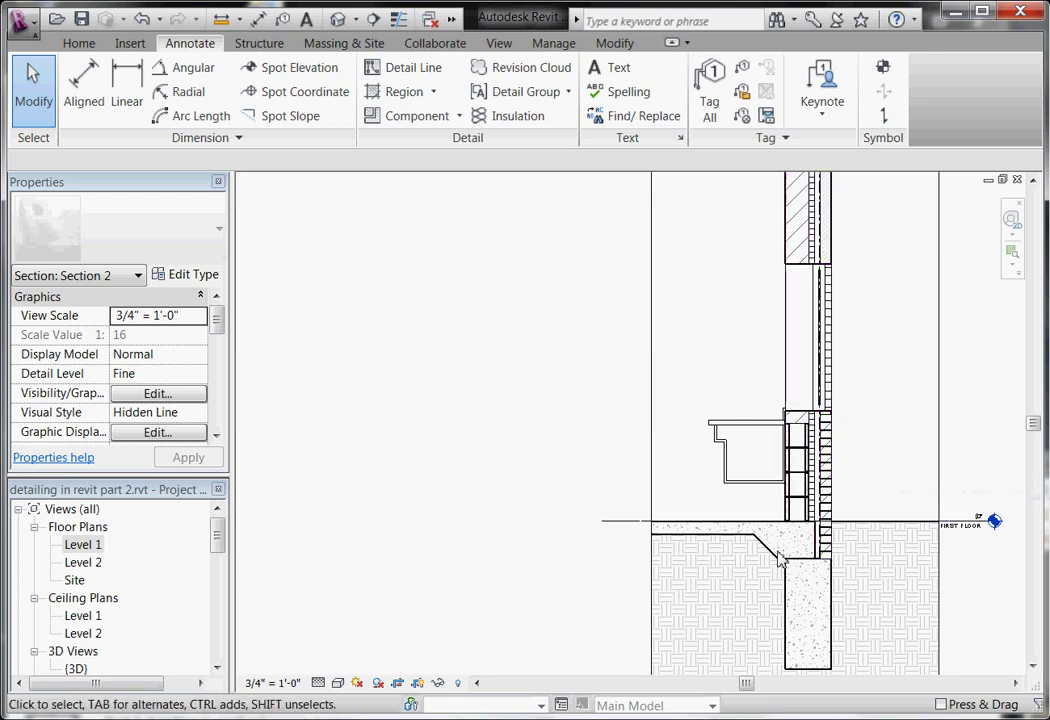
scroll(760, 567, "down", 1)
scroll(687, 437, "down", 1)
scroll(712, 495, "up", 1)
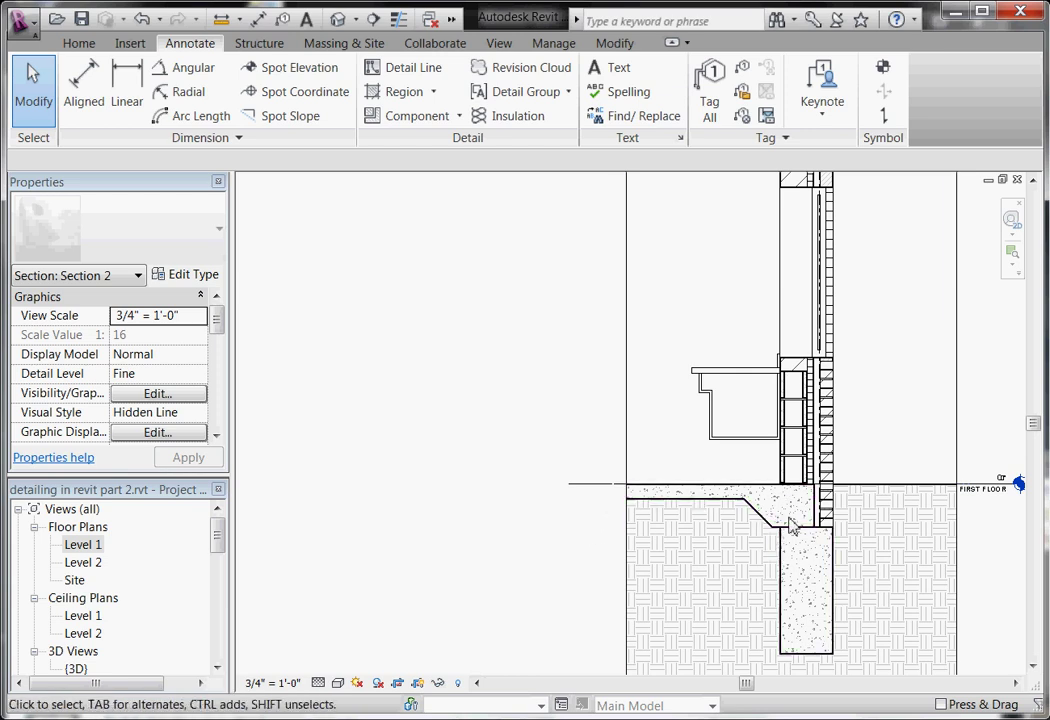
scroll(765, 545, "up", 2)
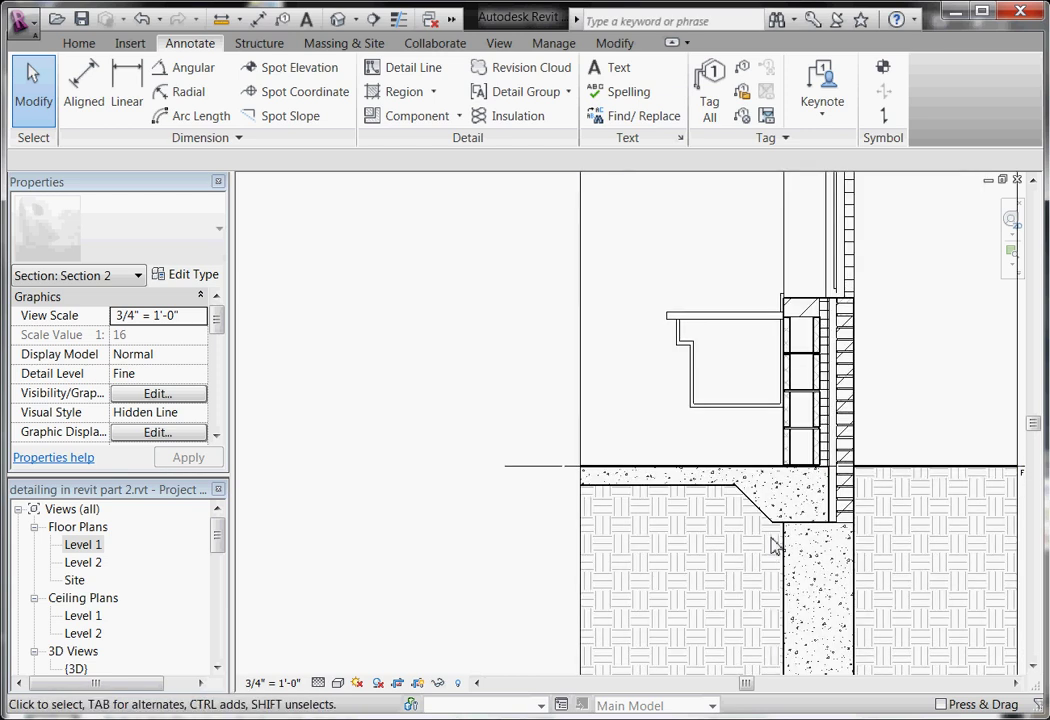
scroll(602, 345, "down", 1)
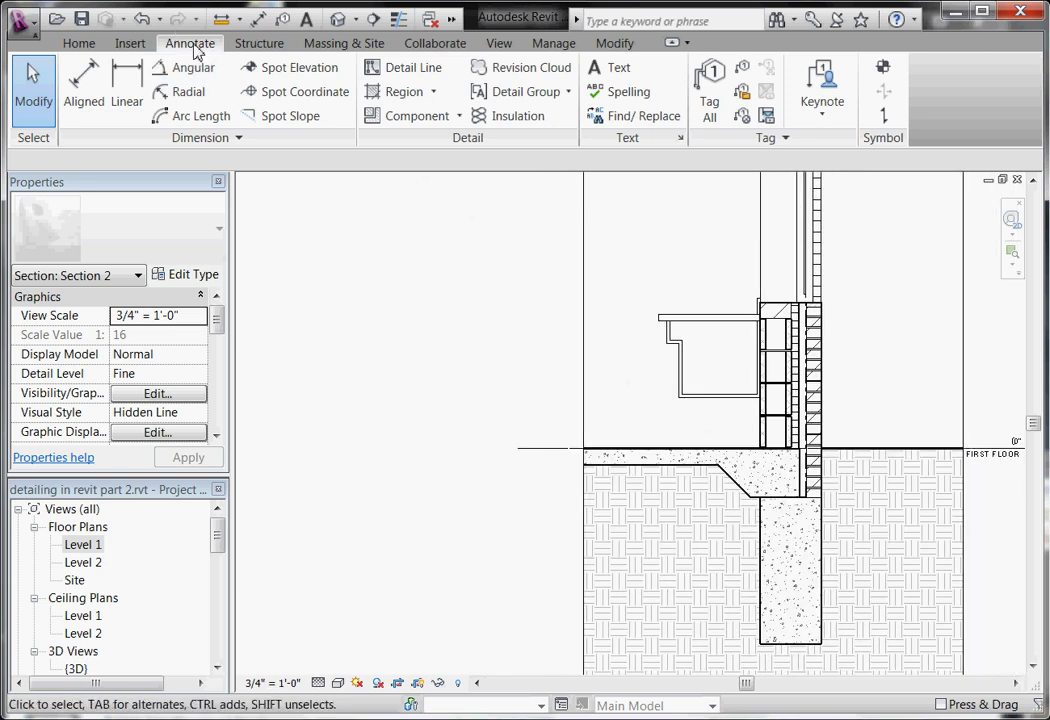
Start a new filled region with LINE 2 boundary lines
left_click(434, 93)
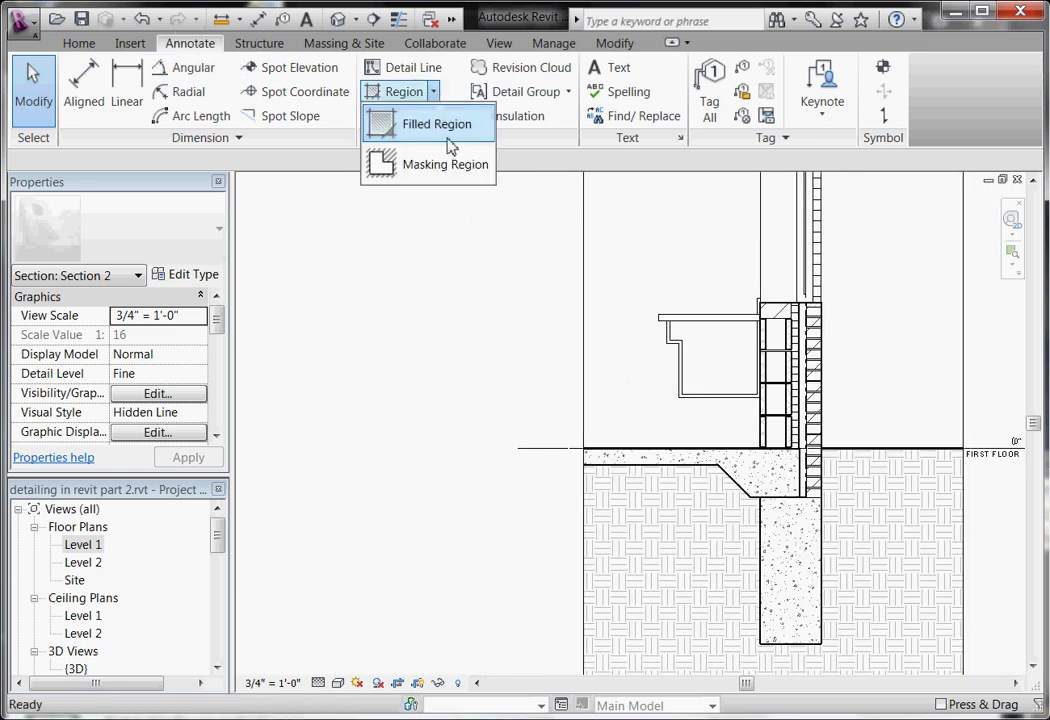
left_click(452, 141)
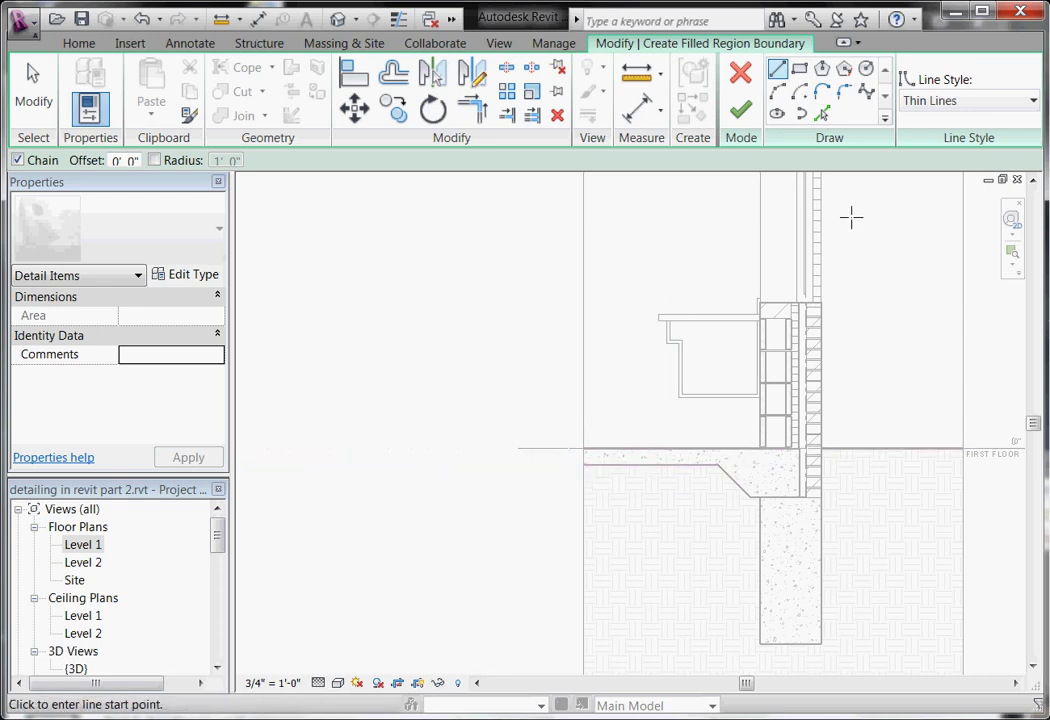
left_click(1034, 101)
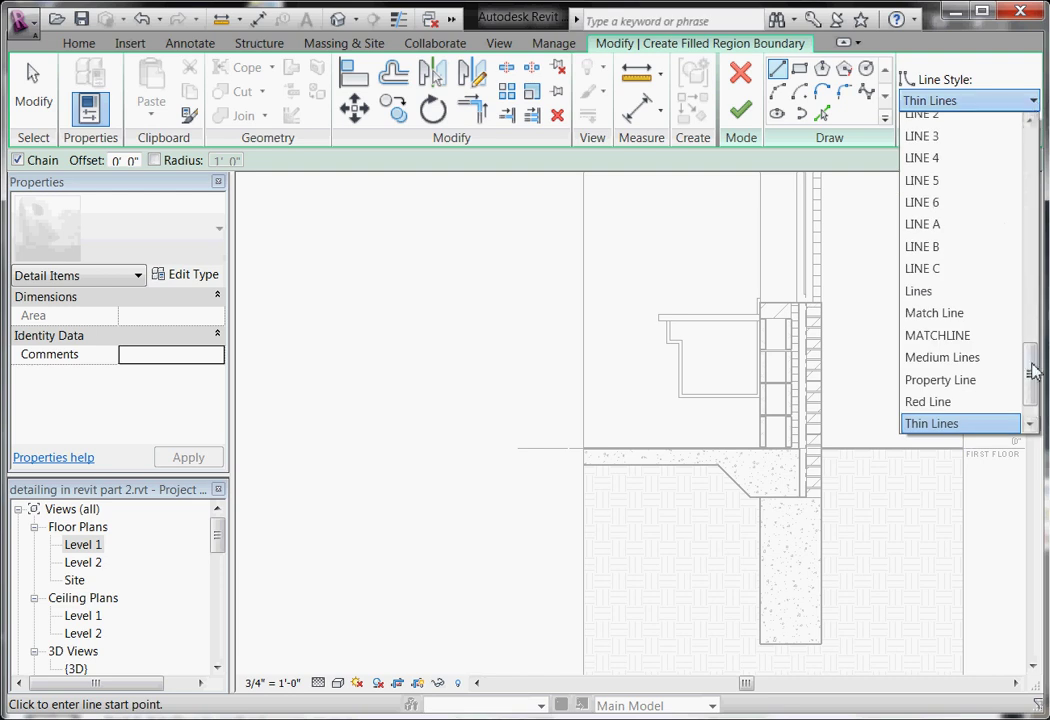
left_click_drag(1034, 372, 1032, 345)
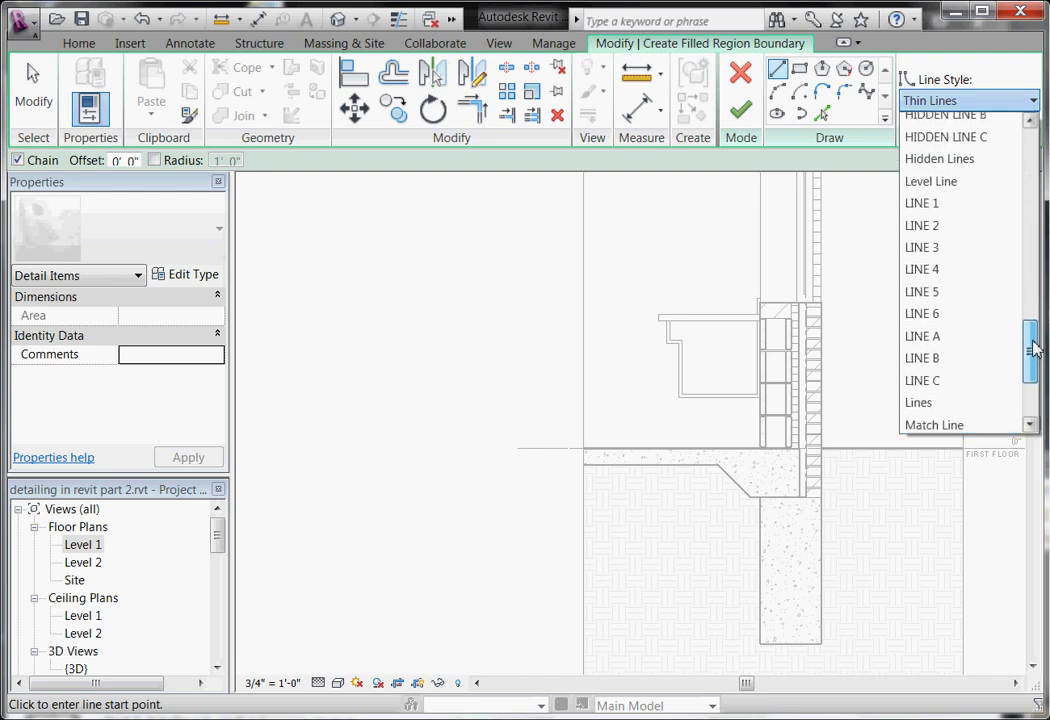
left_click(960, 233)
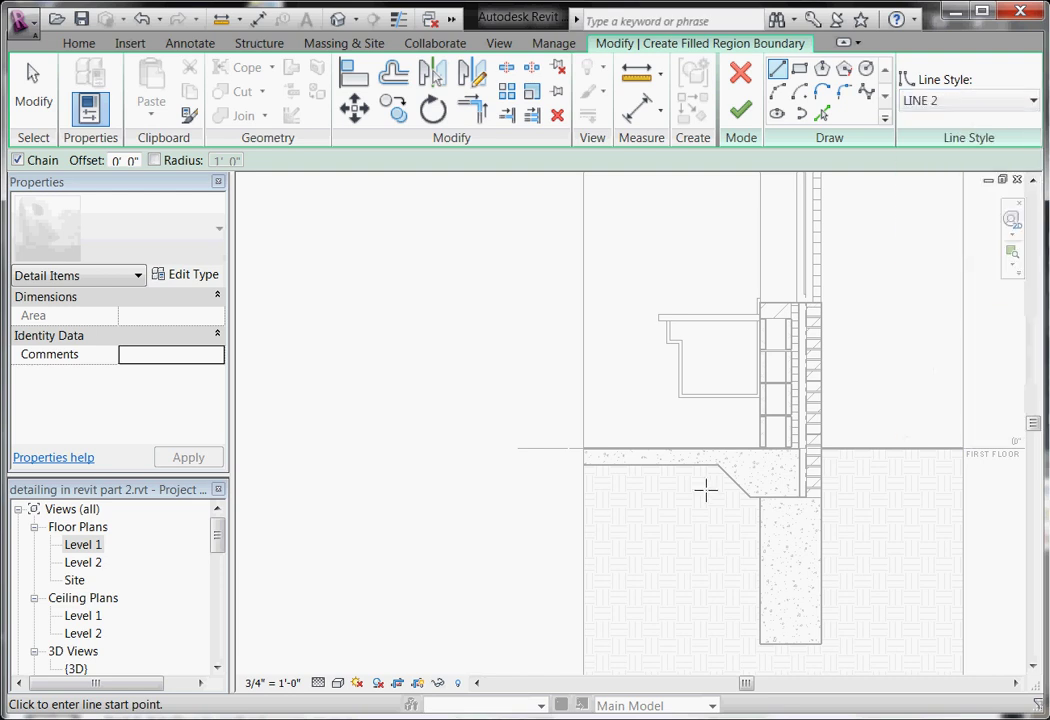
Sketch the top boundary edges along the slab's left edge, slope and wall corner
left_click(585, 465)
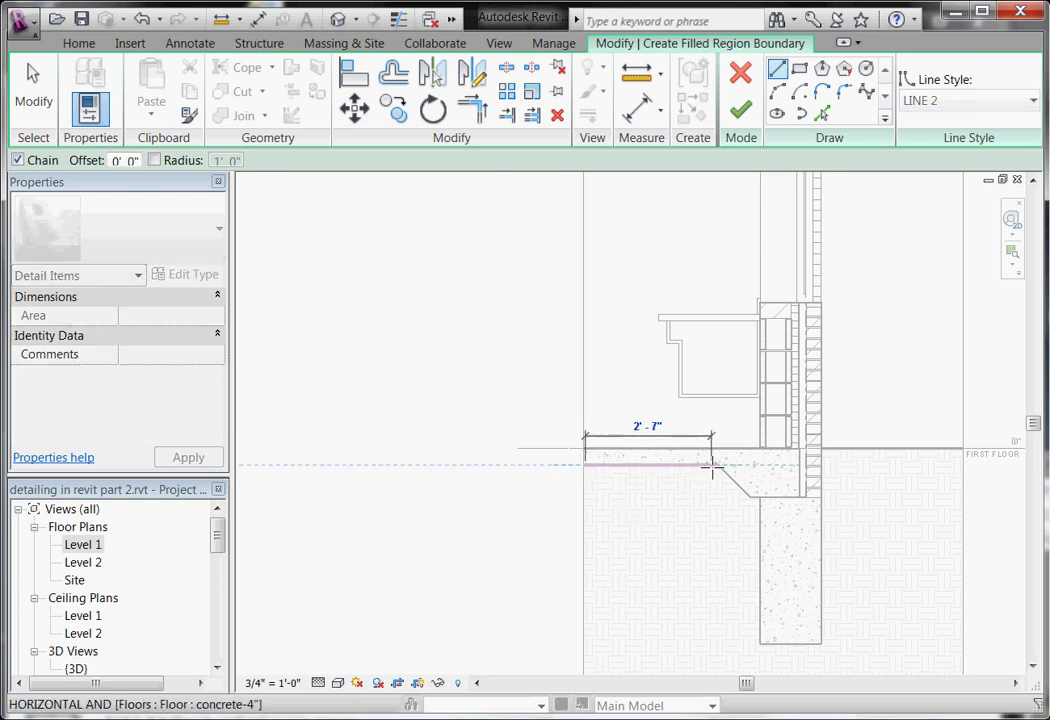
left_click(717, 464)
left_click(751, 497)
scroll(760, 492, "up", 2)
left_click(757, 495)
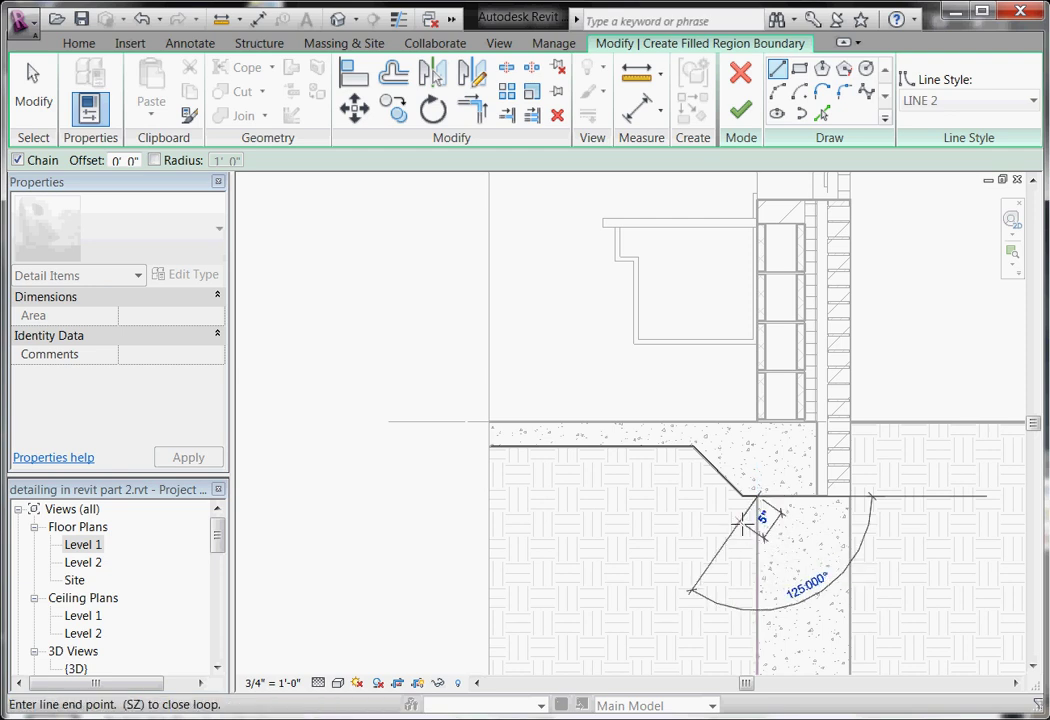
key("Escape")
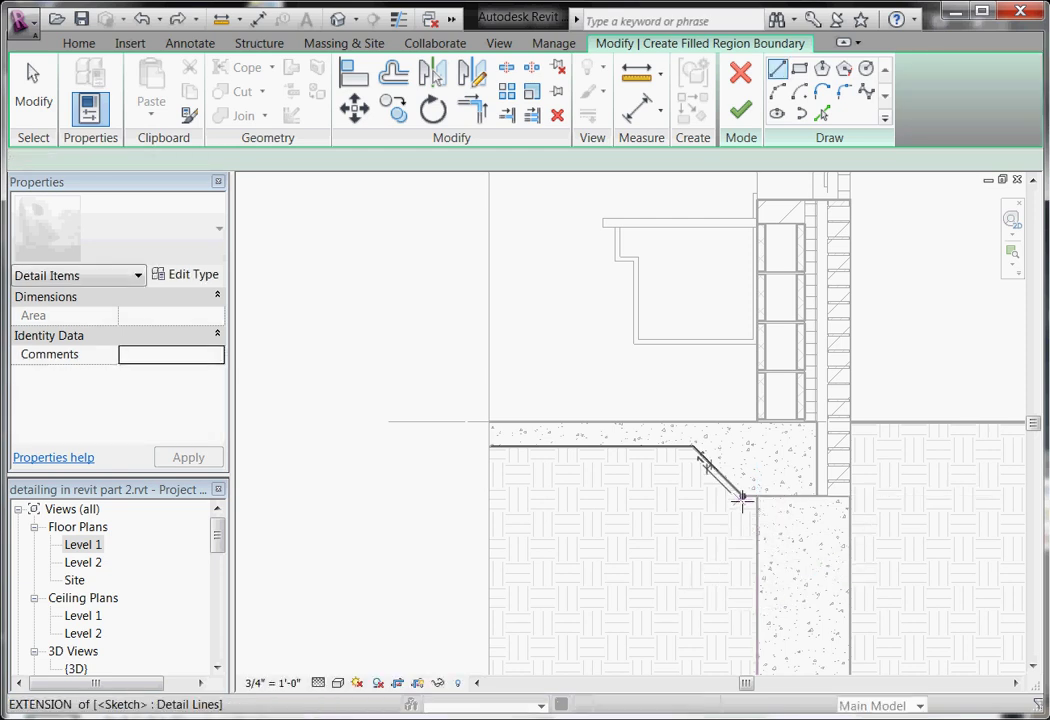
Sketch the remaining edges down the foundation wall and back under the slab, closing with a 4" edge
left_click(741, 495)
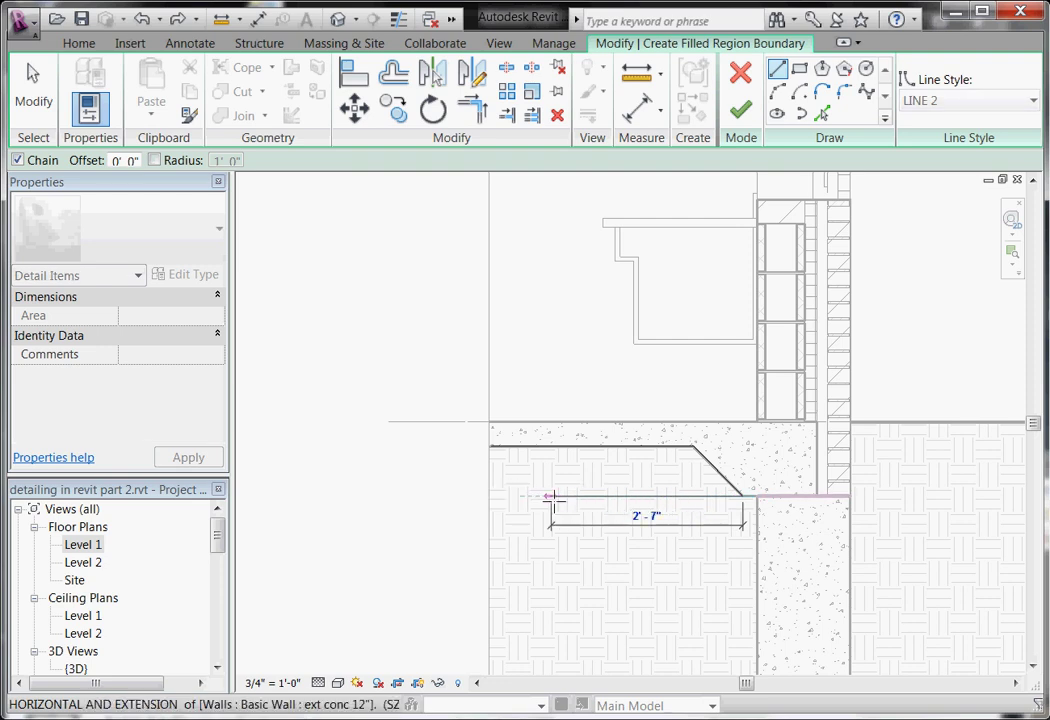
scroll(760, 500, "down", 2)
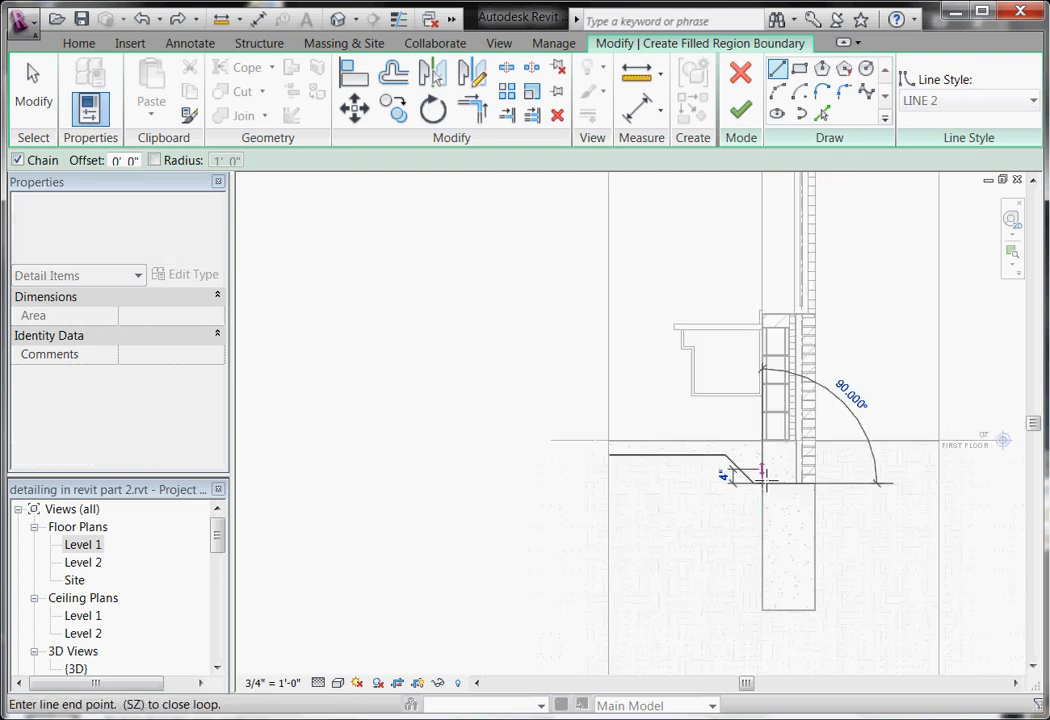
left_click(762, 608)
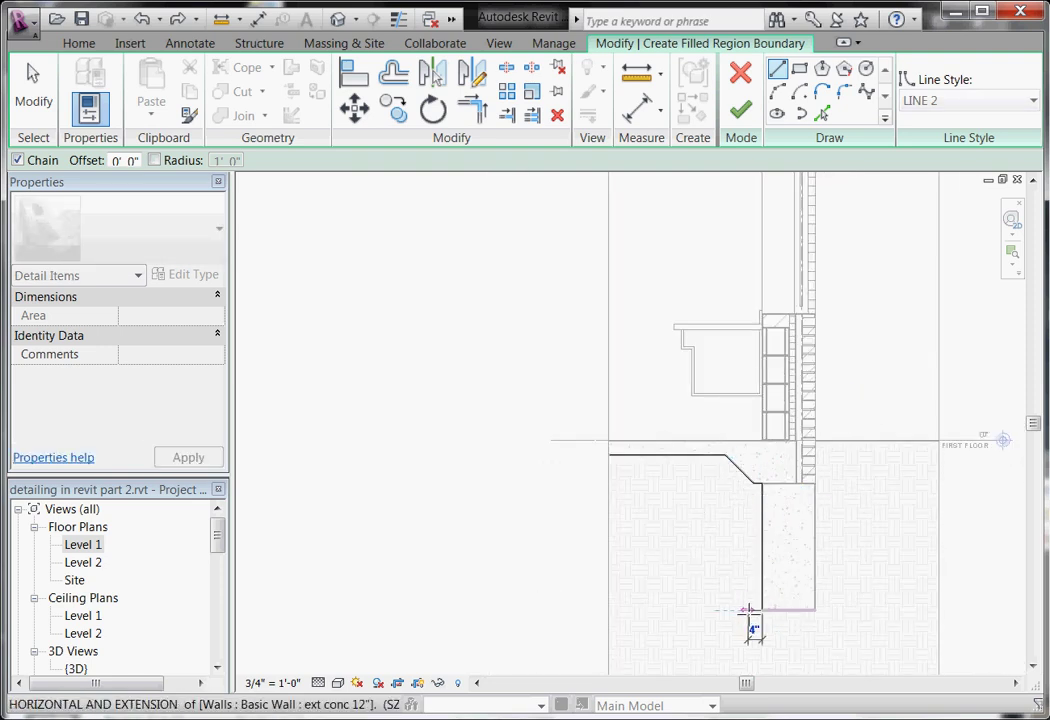
left_click(741, 610)
left_click(741, 503)
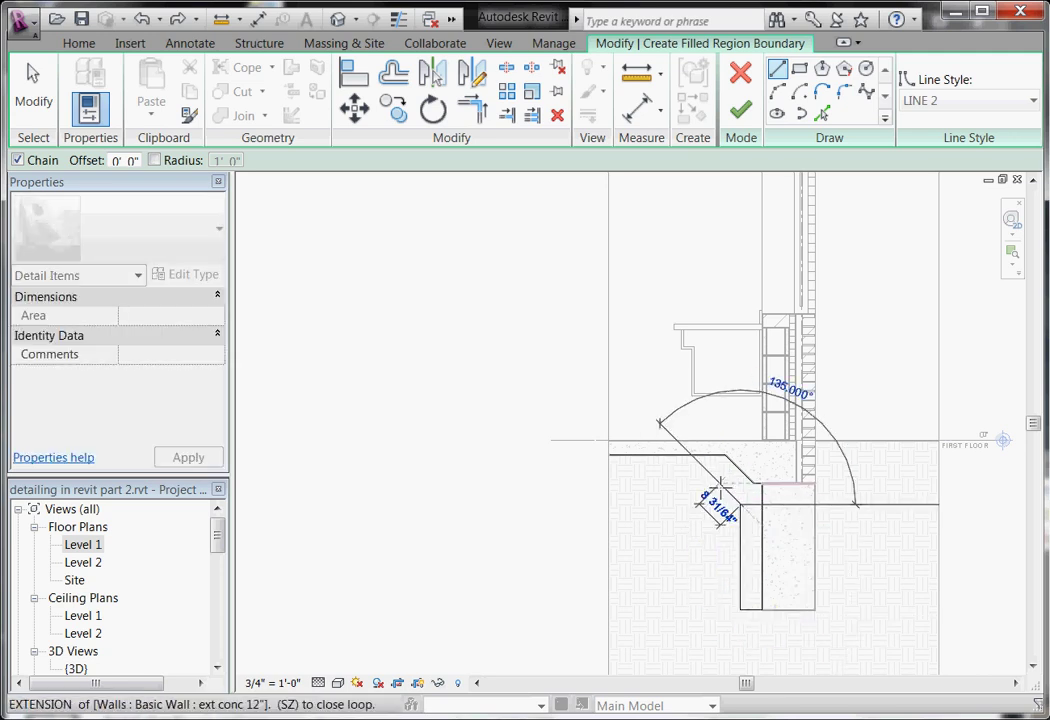
left_click(712, 476)
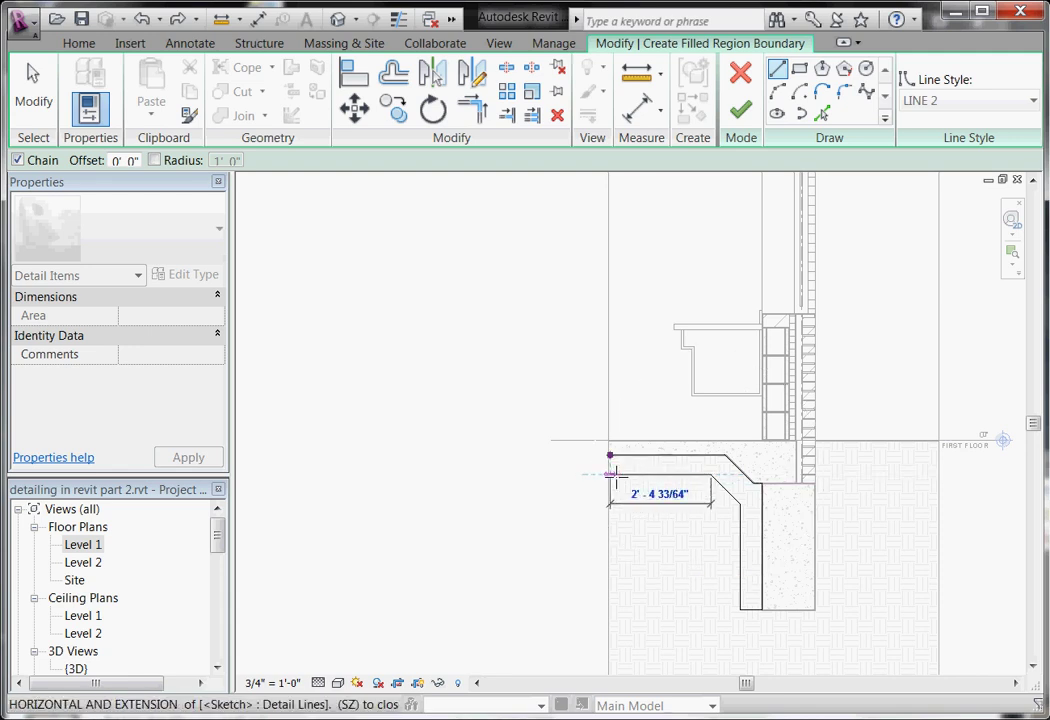
left_click(610, 474)
left_click(610, 457)
key("Escape")
key("Escape")
Trim the boundary corners with TR and finish the filled region
scroll(652, 485, "up", 2)
key("t")
key("r")
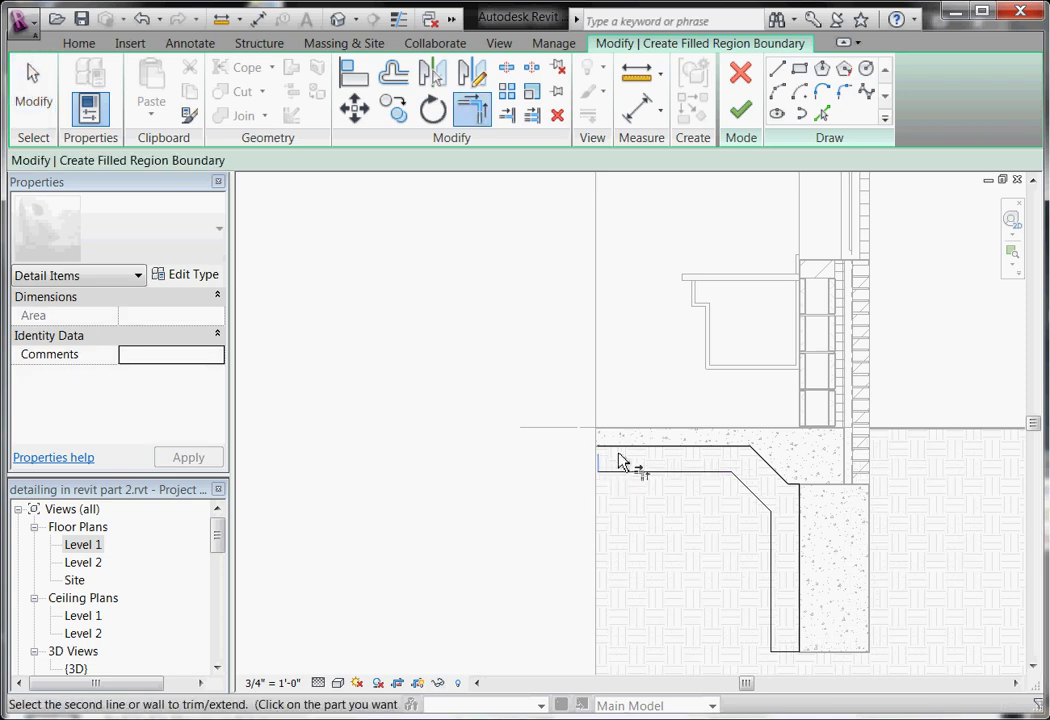
left_click(740, 110)
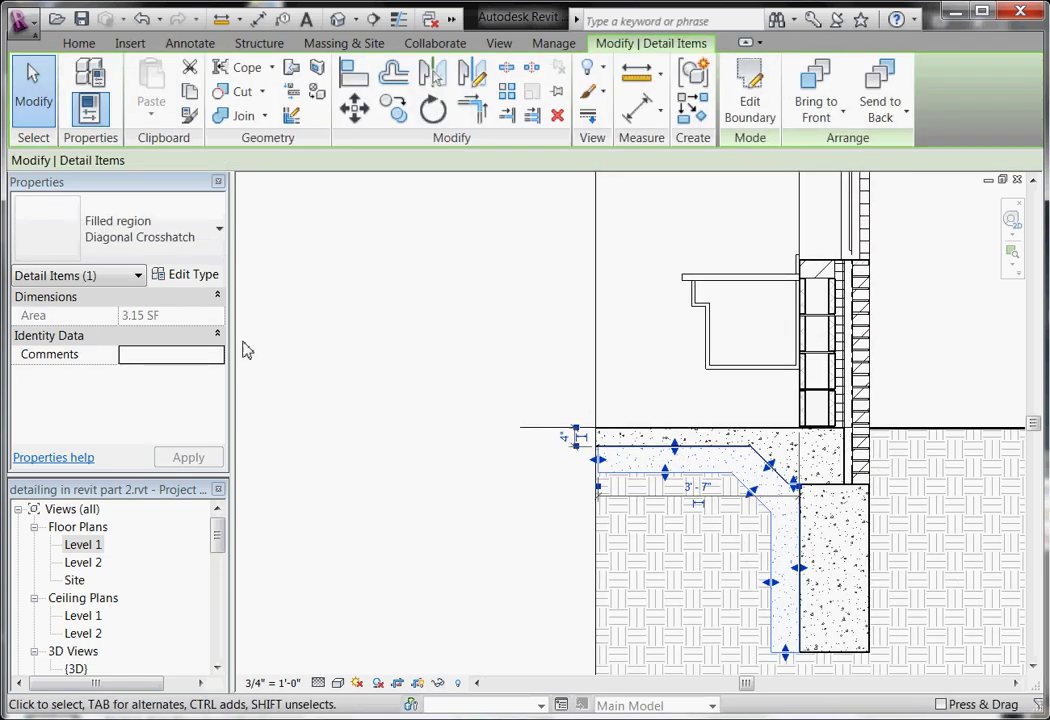
Duplicate the filled region's type as a new type named Gravel
left_click(223, 243)
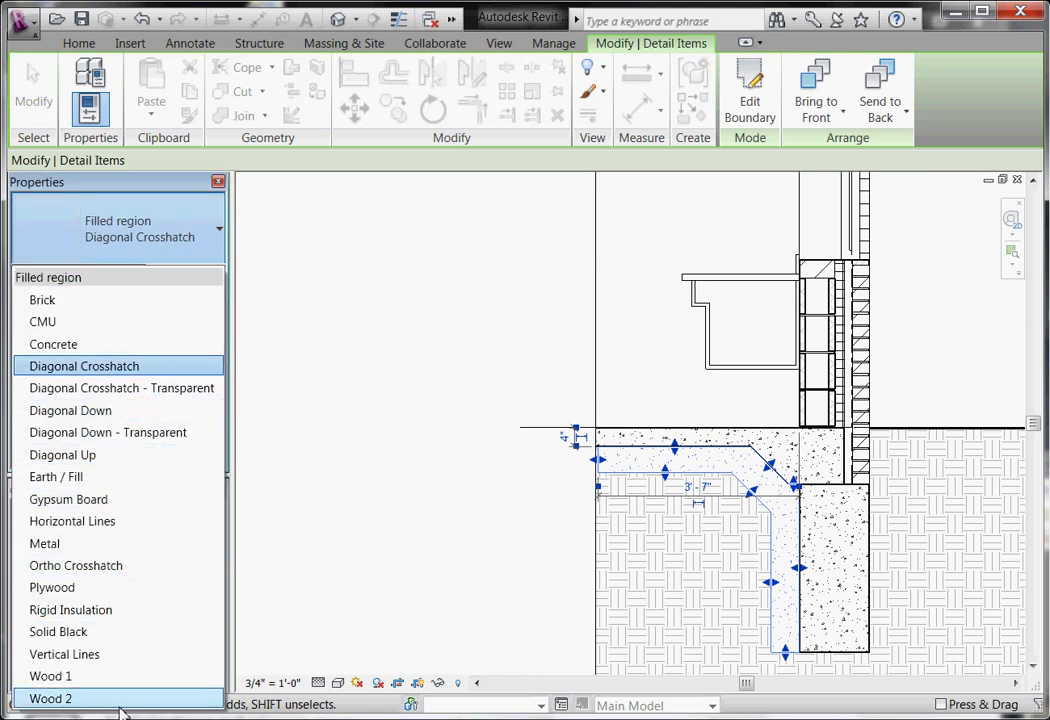
left_click(645, 476)
left_click(645, 492)
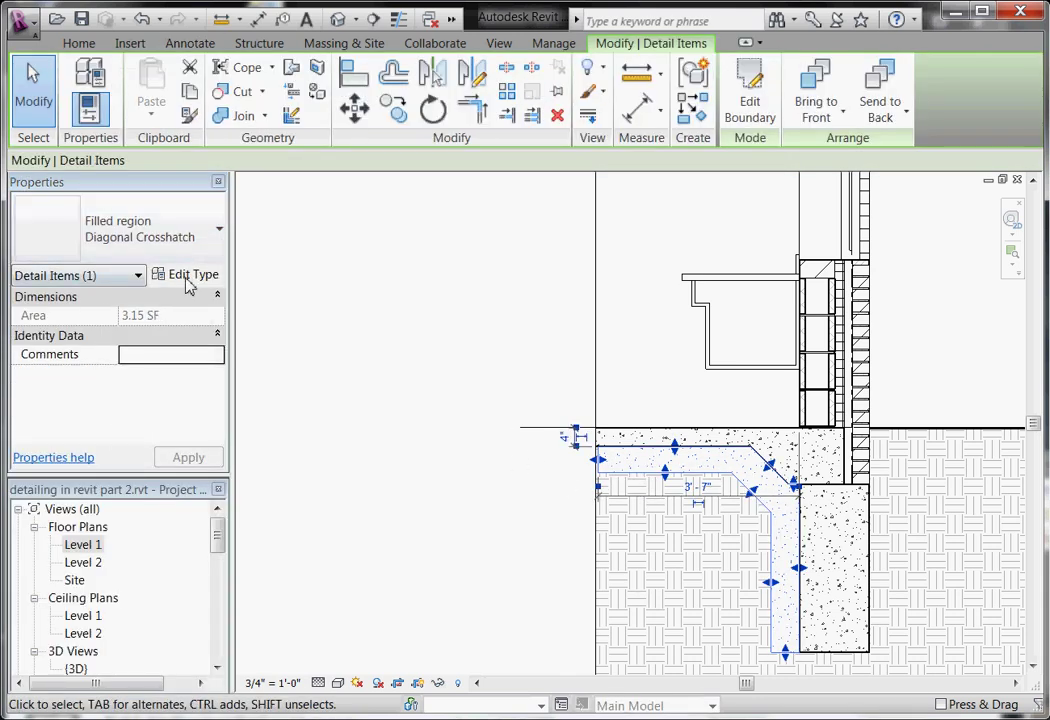
left_click(188, 282)
left_click(797, 162)
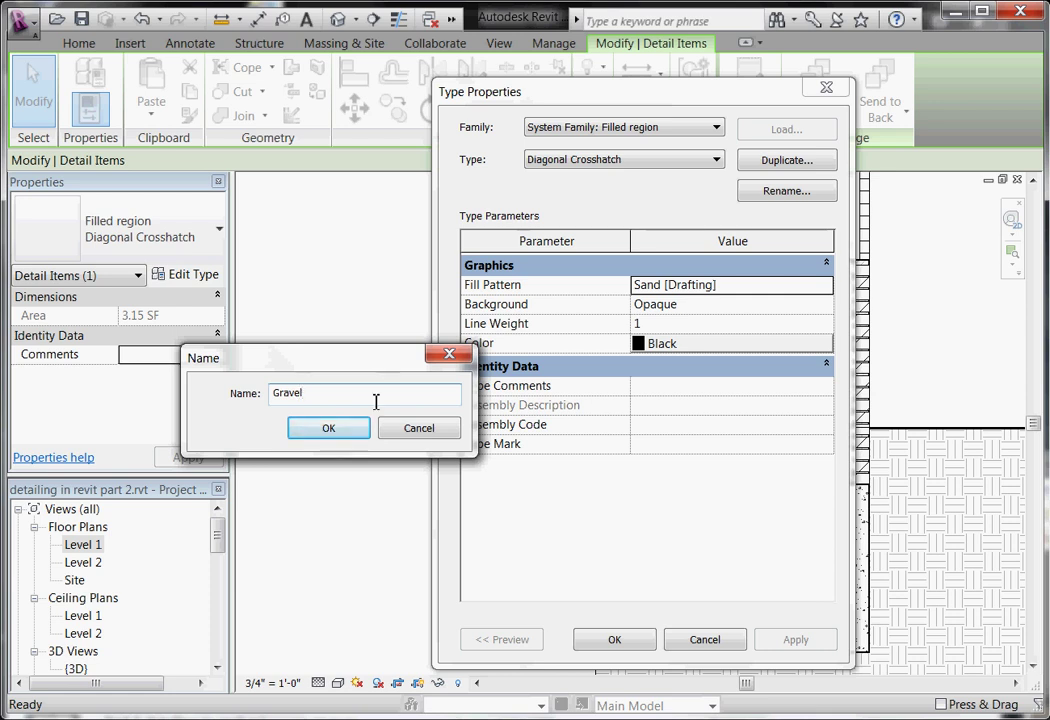
left_click(345, 428)
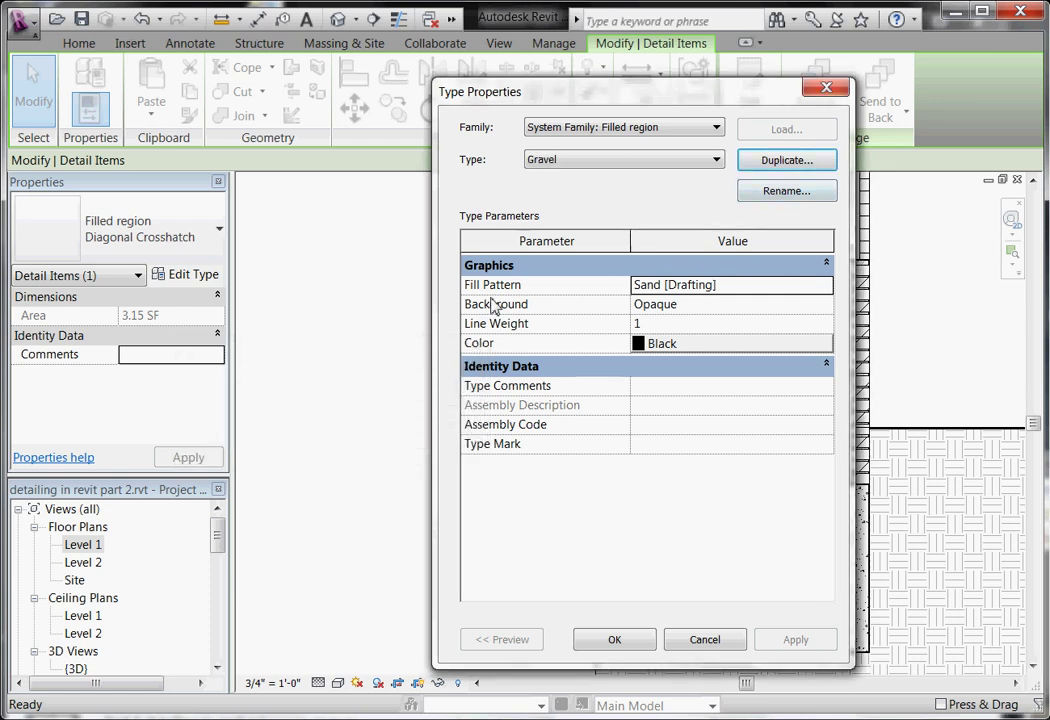
Set the Gravel type's fill pattern to Sitework_Gravel [Drafting] and apply it
left_click(819, 286)
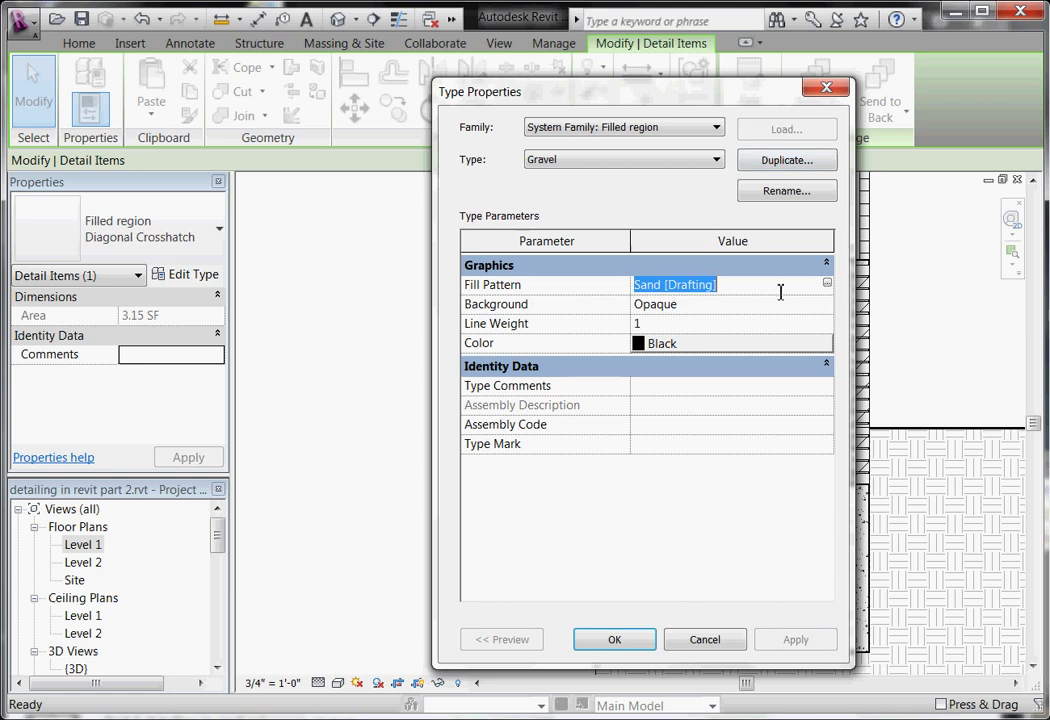
left_click(827, 285)
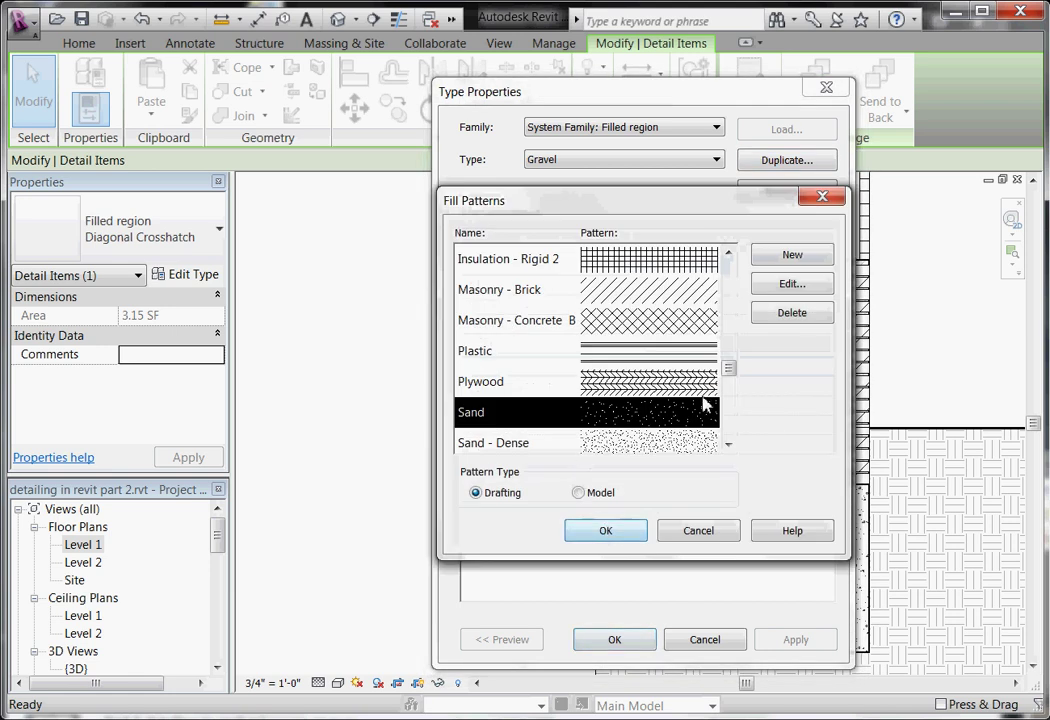
left_click_drag(729, 375, 745, 401)
left_click(676, 355)
left_click(606, 531)
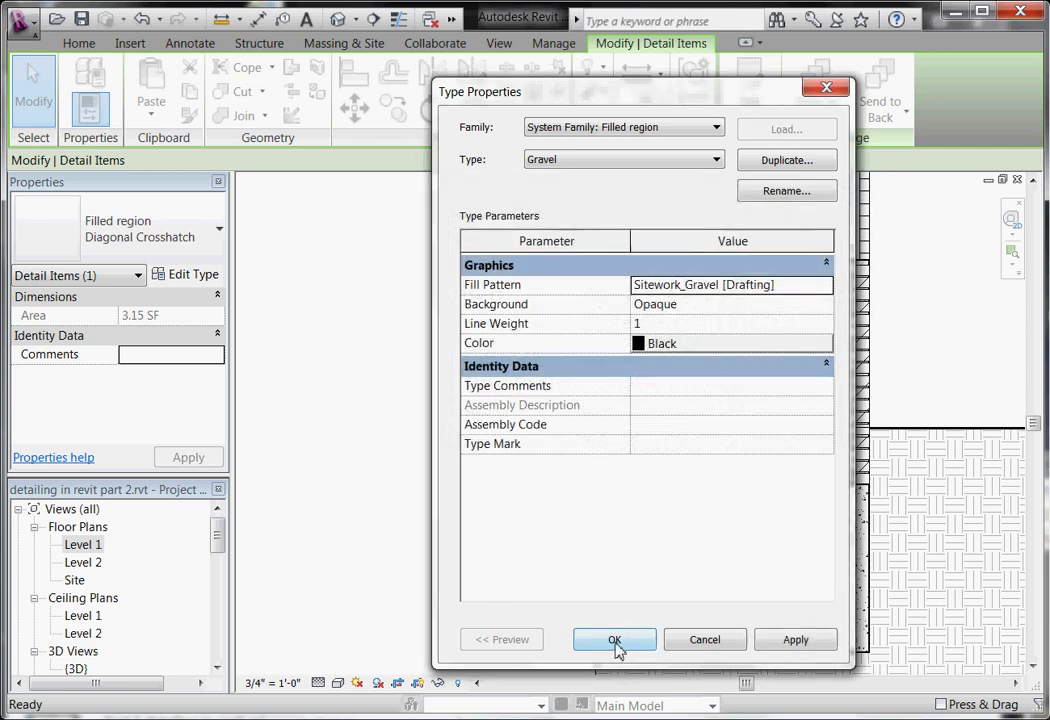
left_click(614, 640)
key("Escape")
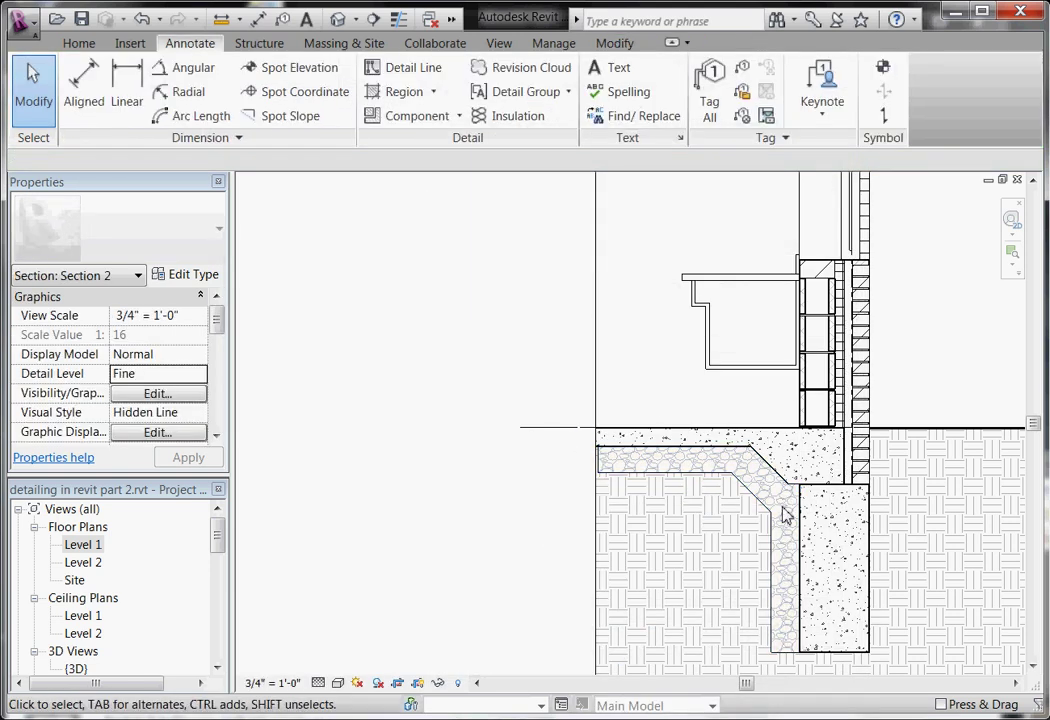
left_click(684, 389)
scroll(727, 518, "down", 1)
scroll(785, 505, "up", 1)
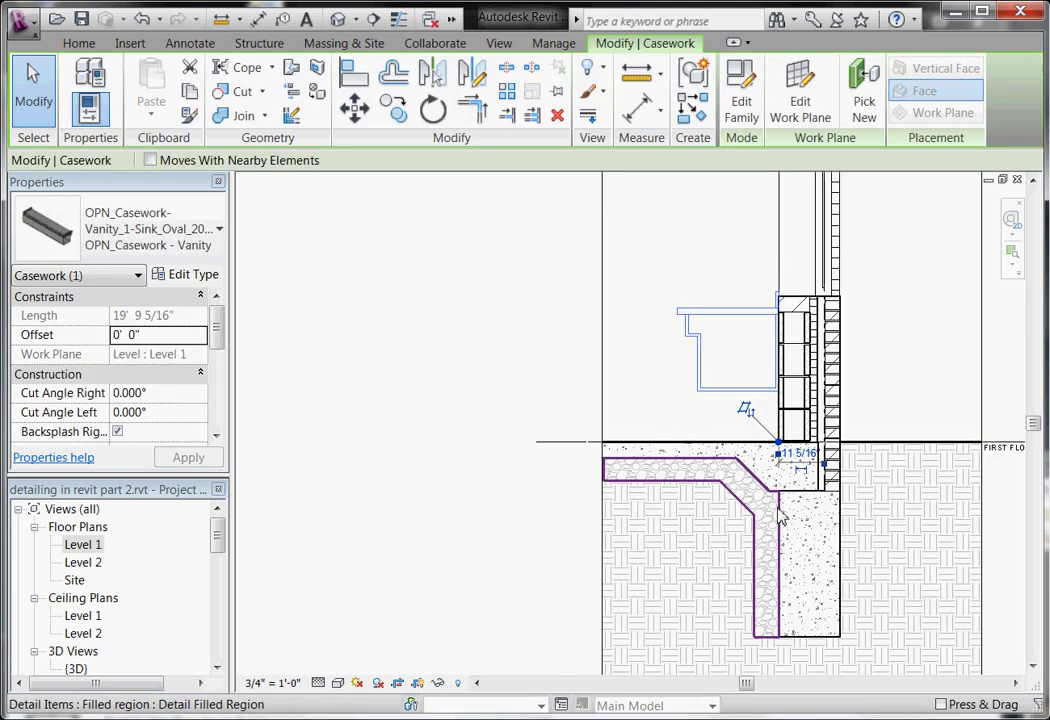
key("Escape")
scroll(760, 520, "up", 2)
scroll(817, 523, "down", 1)
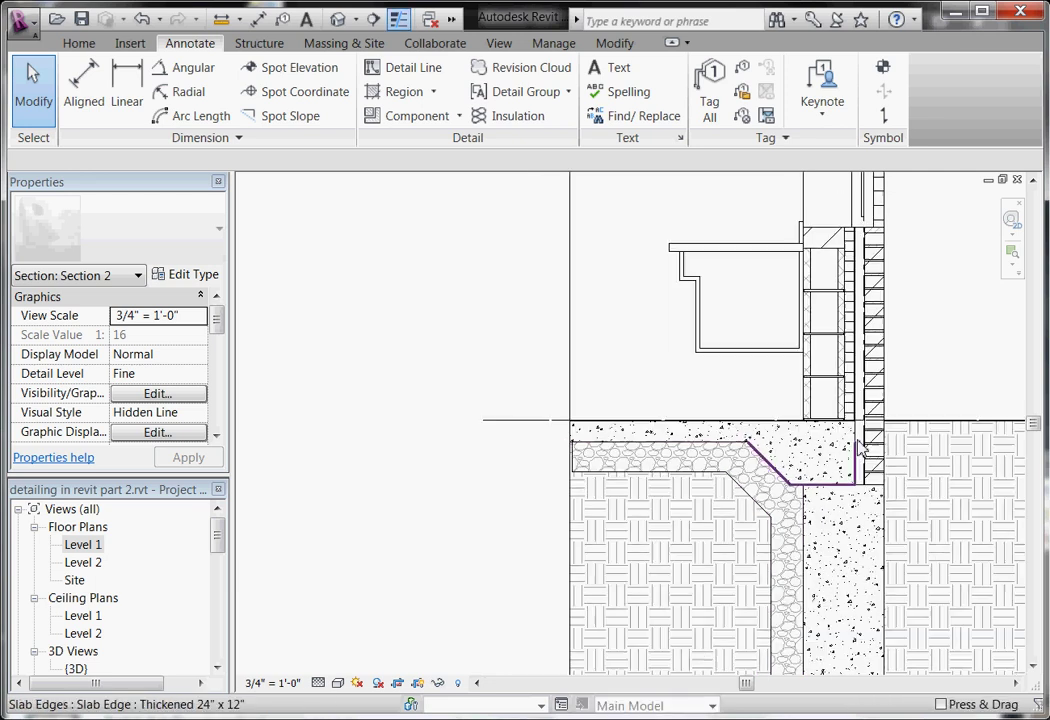
scroll(860, 462, "up", 1)
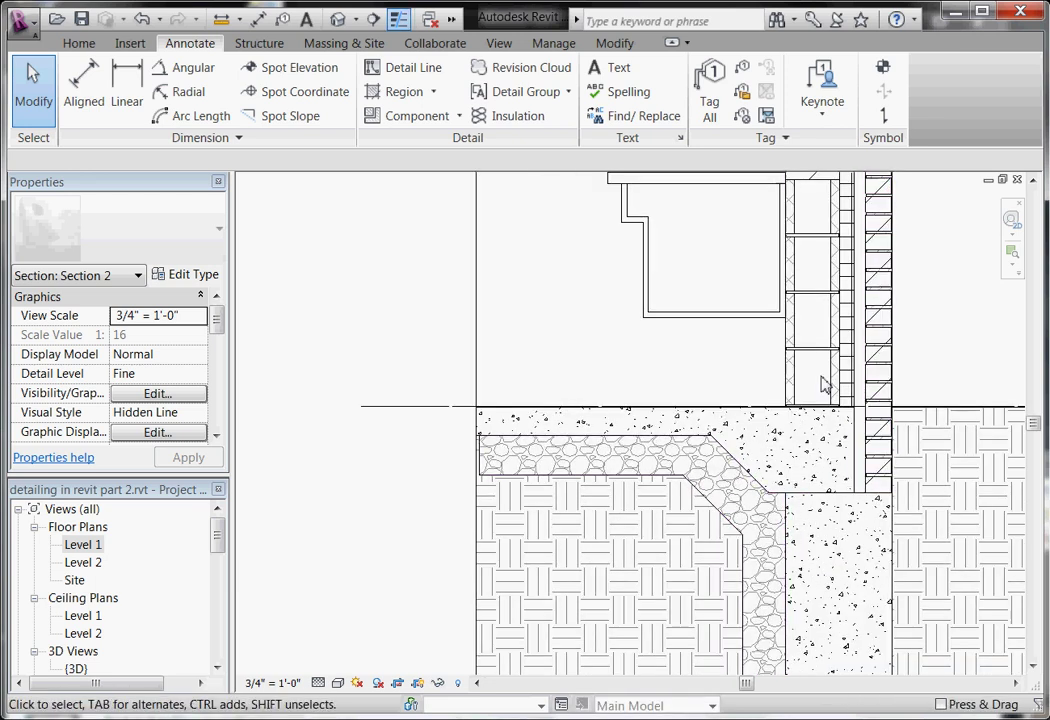
scroll(818, 370, "down", 1)
scroll(750, 455, "up", 3)
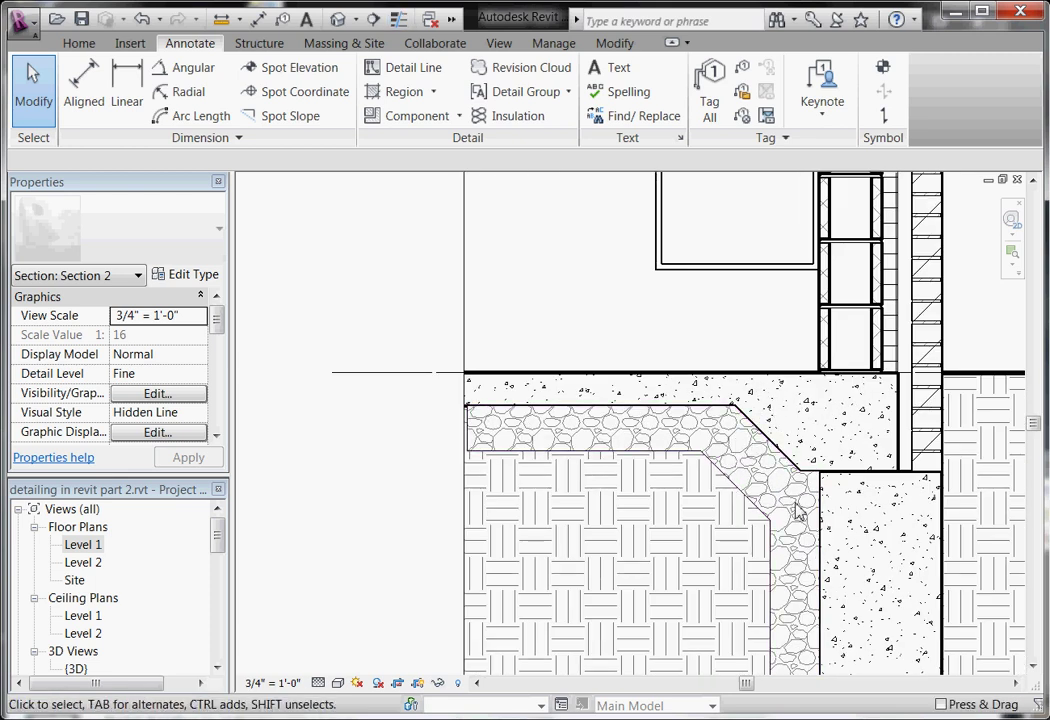
scroll(804, 518, "up", 1)
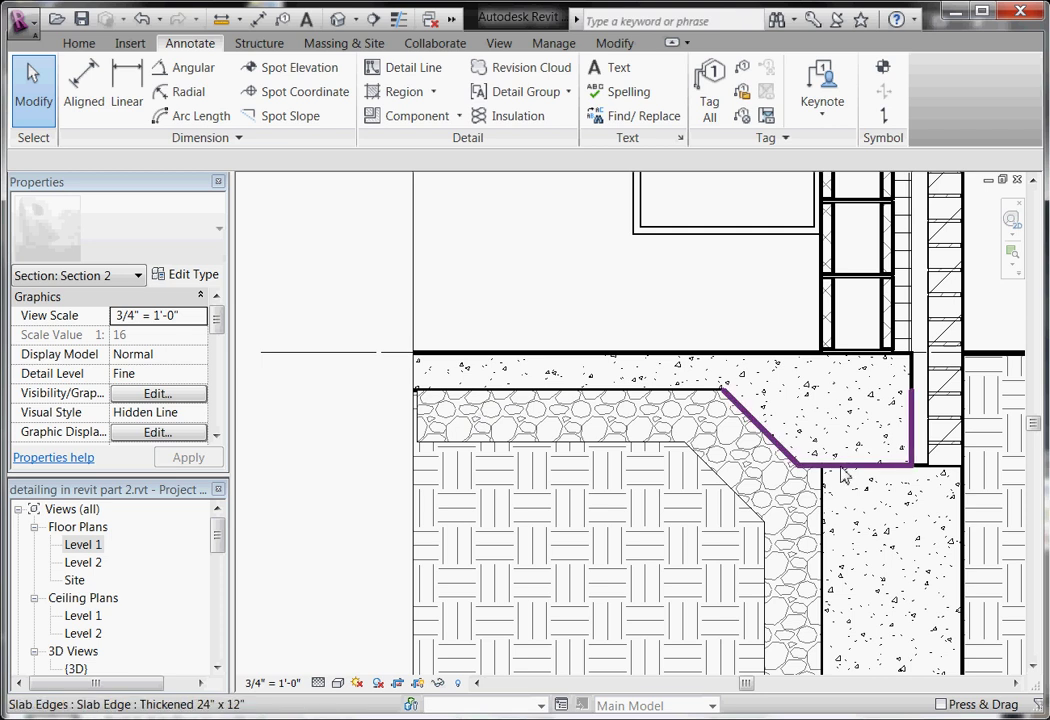
scroll(795, 395, "down", 1)
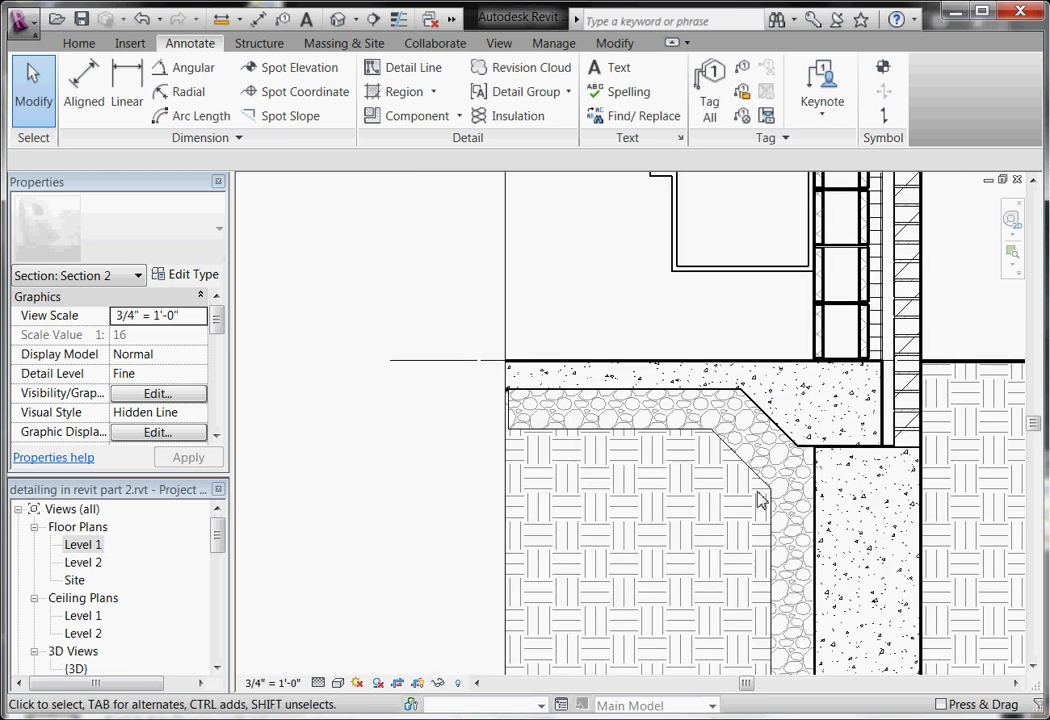
scroll(766, 505, "down", 1)
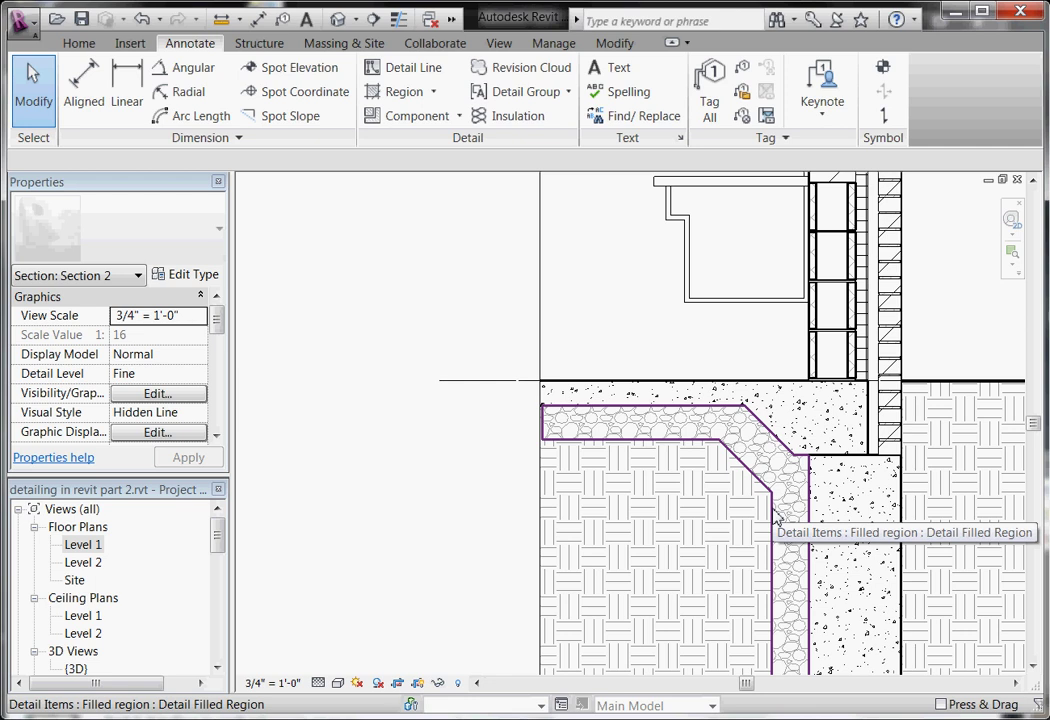
left_click(775, 515)
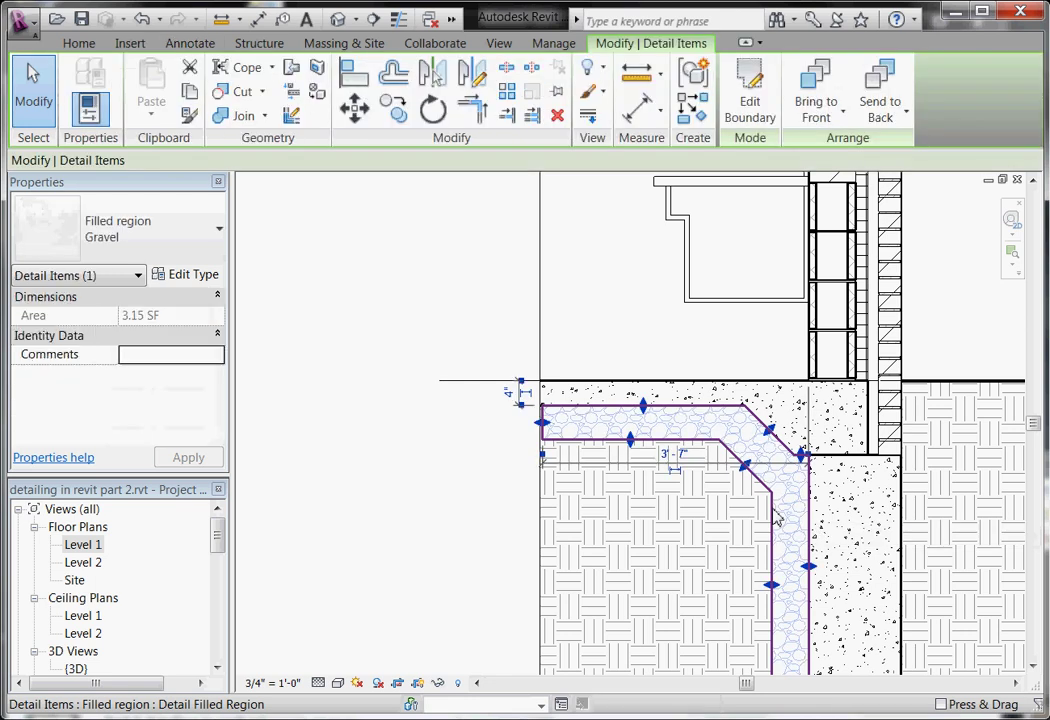
scroll(768, 513, "down", 1)
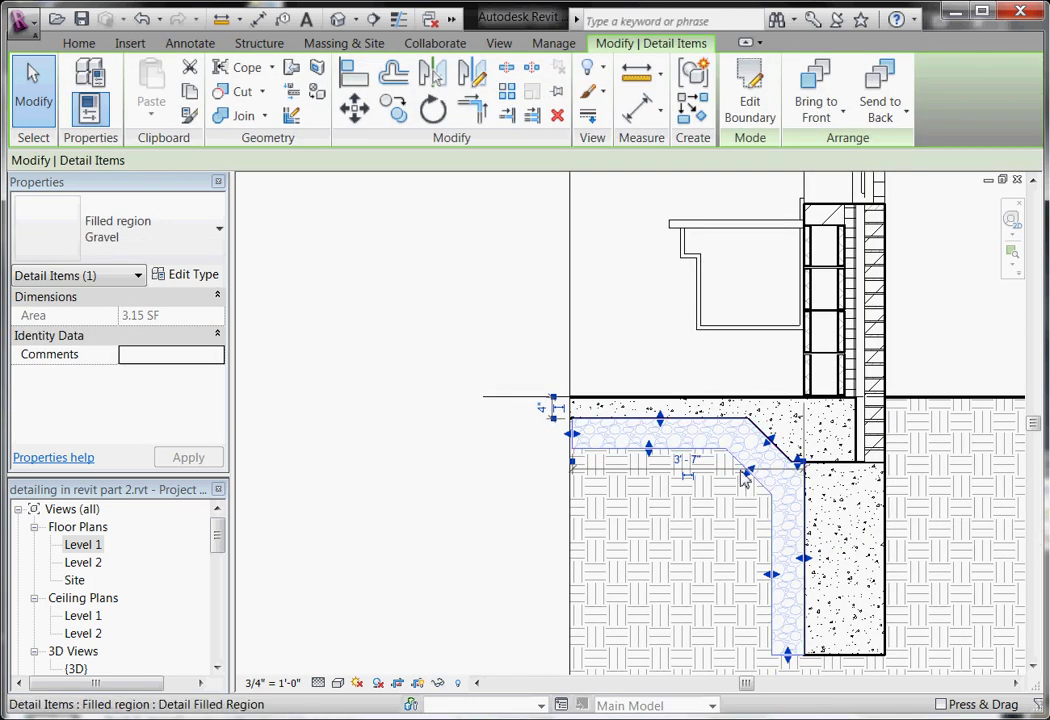
left_click(682, 375)
scroll(615, 415, "up", 1)
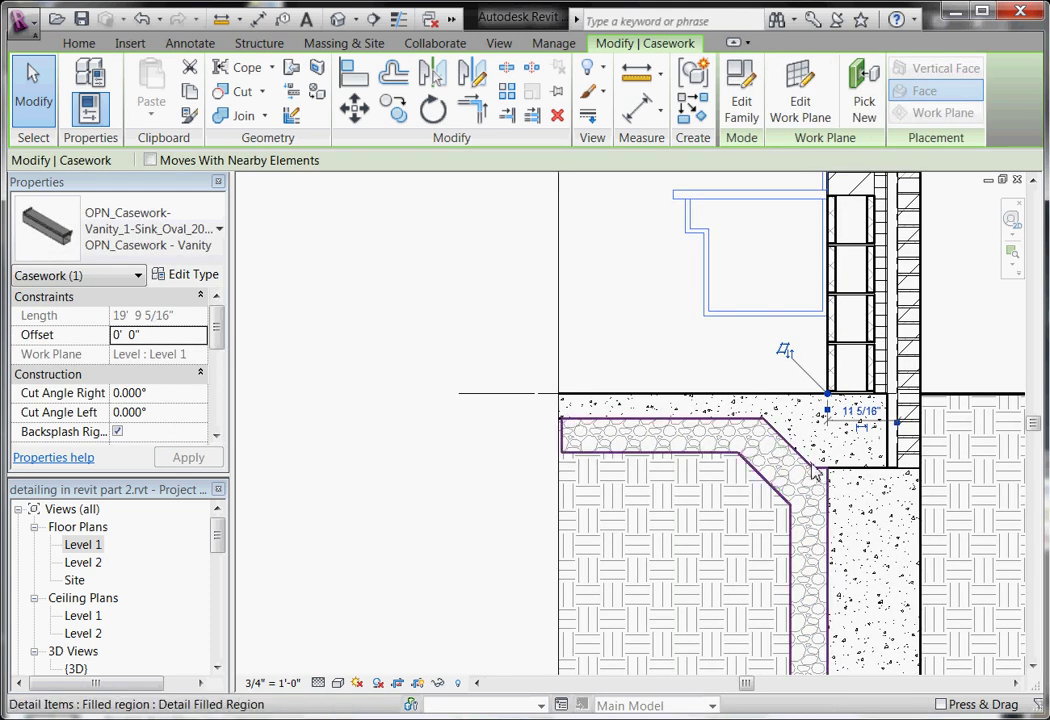
scroll(815, 462, "up", 1)
scroll(837, 498, "down", 2)
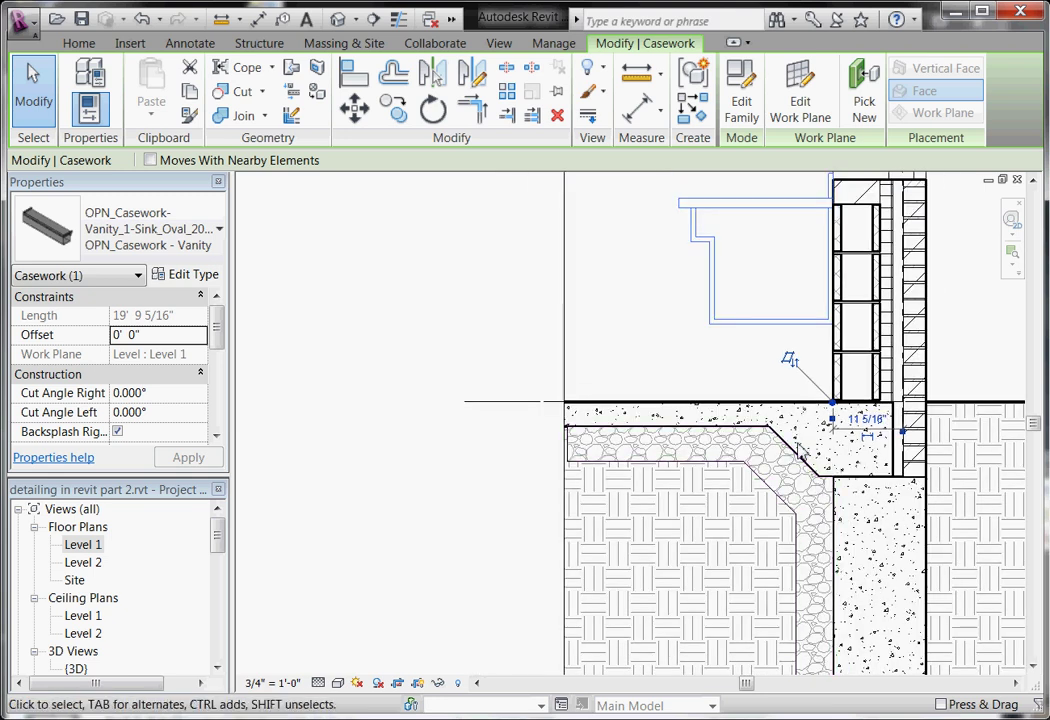
Open the gravel region's boundary and select its top, diagonal, corner and vertical edges
left_click(620, 466)
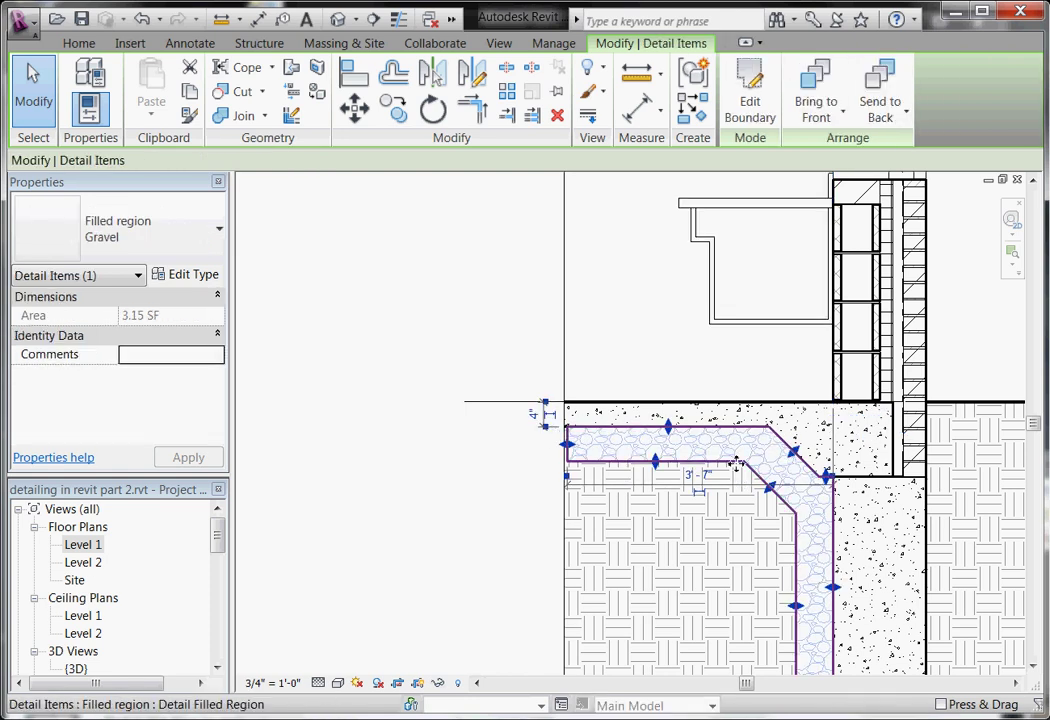
left_click(740, 120)
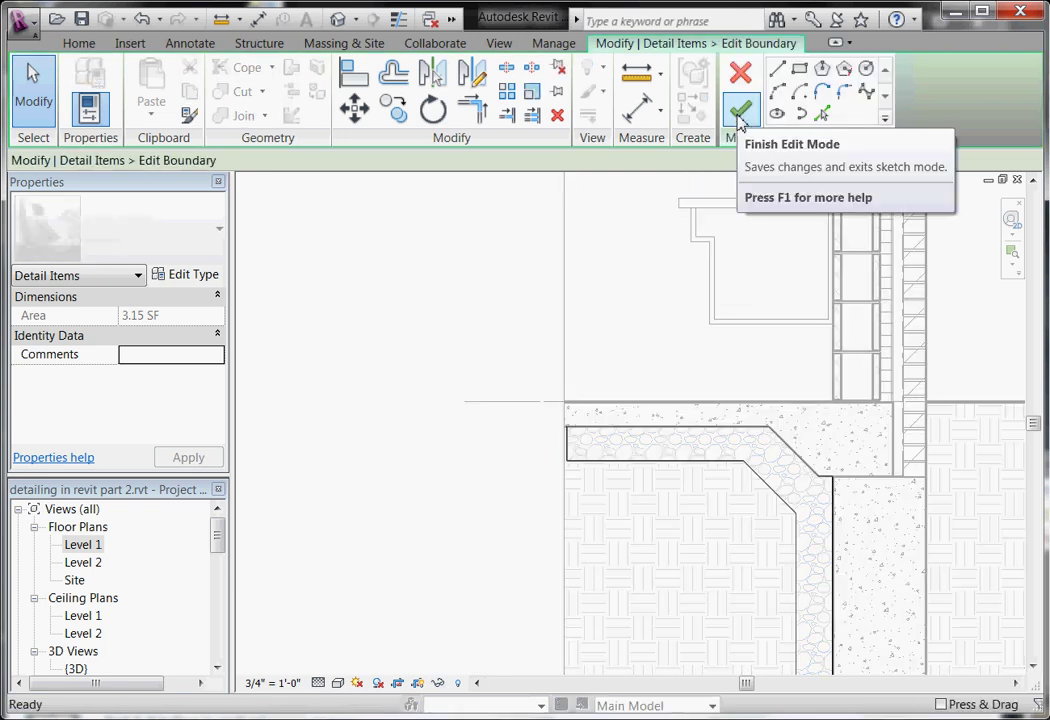
left_click(720, 430)
left_click(792, 450, "ctrl")
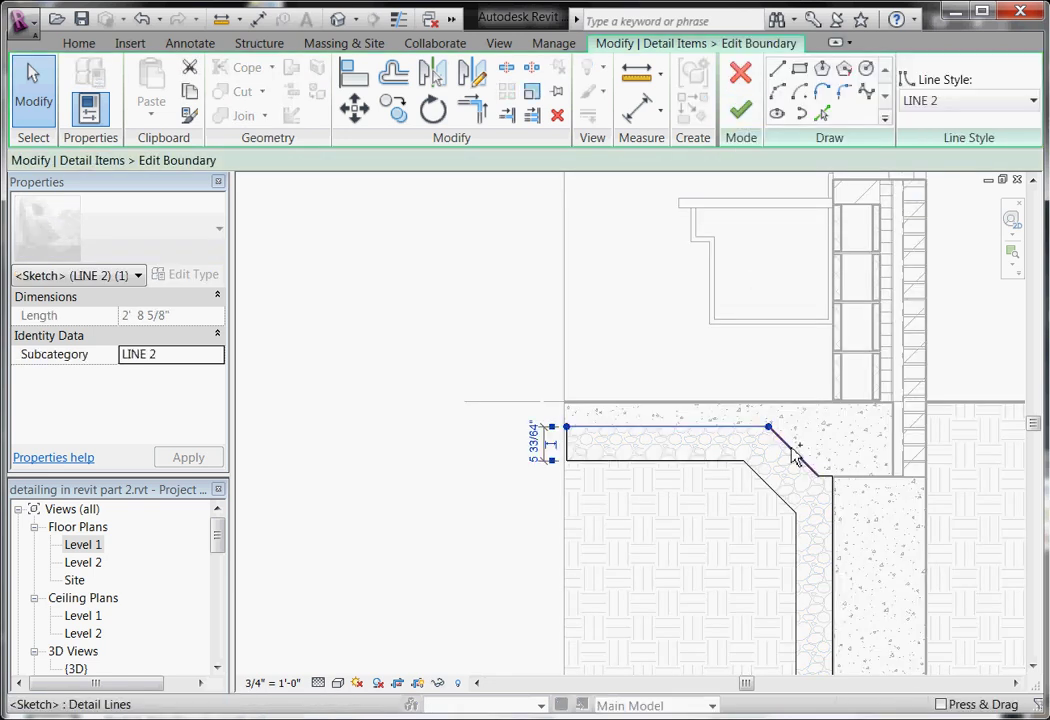
scroll(805, 470, "up", 1)
left_click(826, 478, "ctrl")
left_click(834, 498, "ctrl")
Give those edges the LINE 5 style and finish the boundary edit
left_click(1033, 101)
scroll(985, 245, "down", 2)
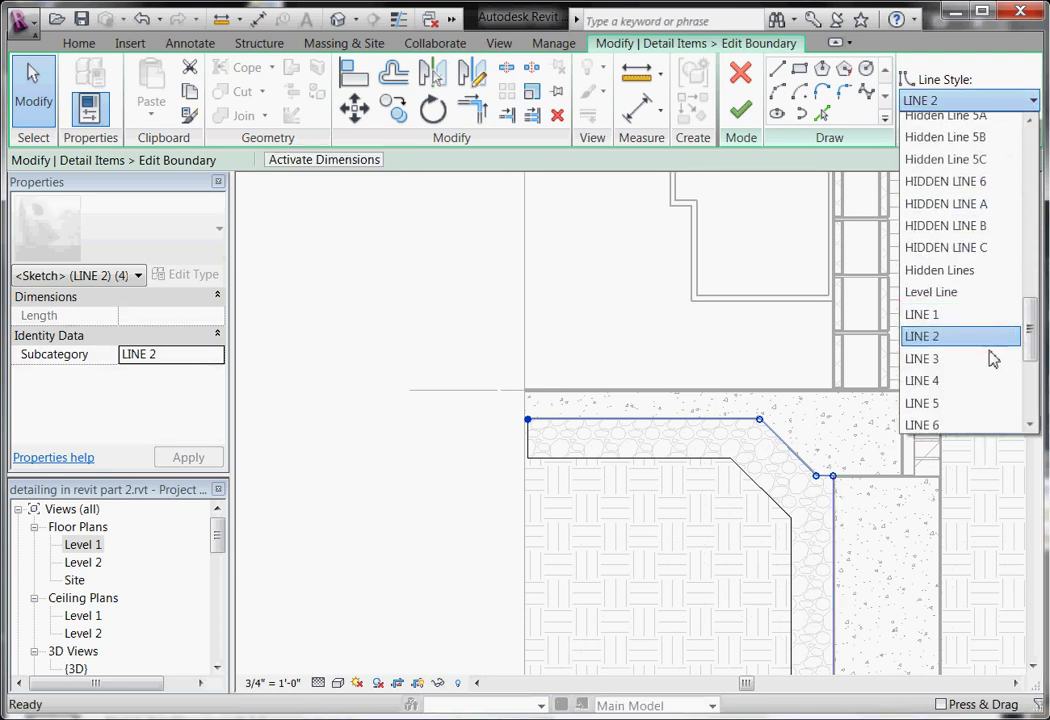
left_click(989, 404)
left_click(740, 110)
left_click(645, 340)
scroll(638, 320, "down", 2)
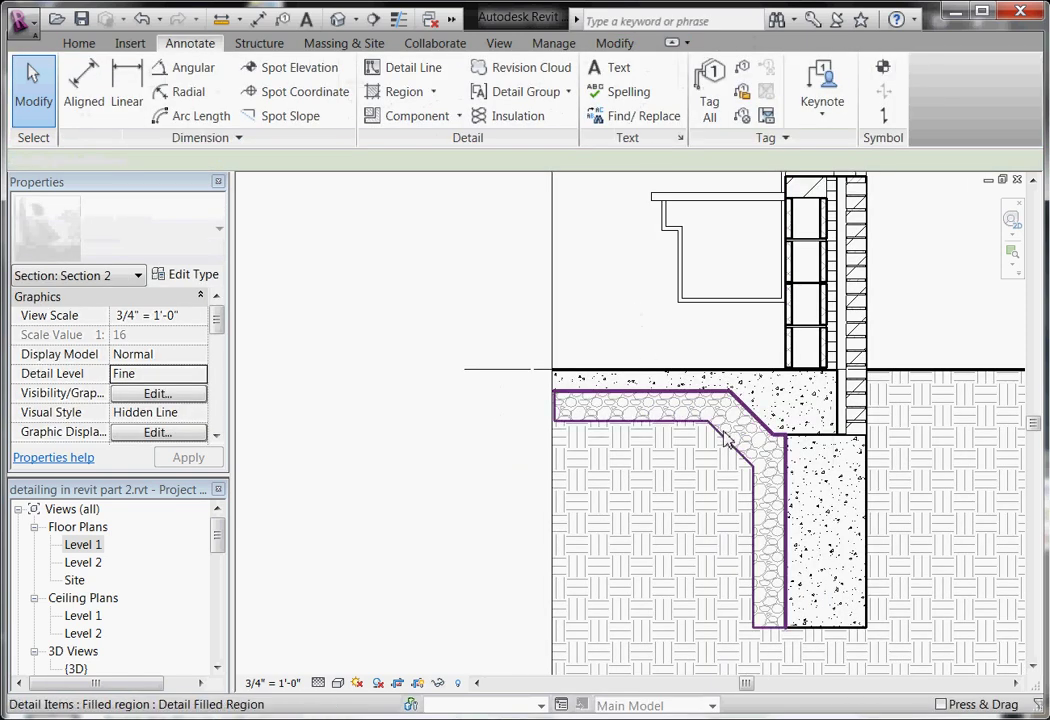
scroll(690, 432, "up", 2)
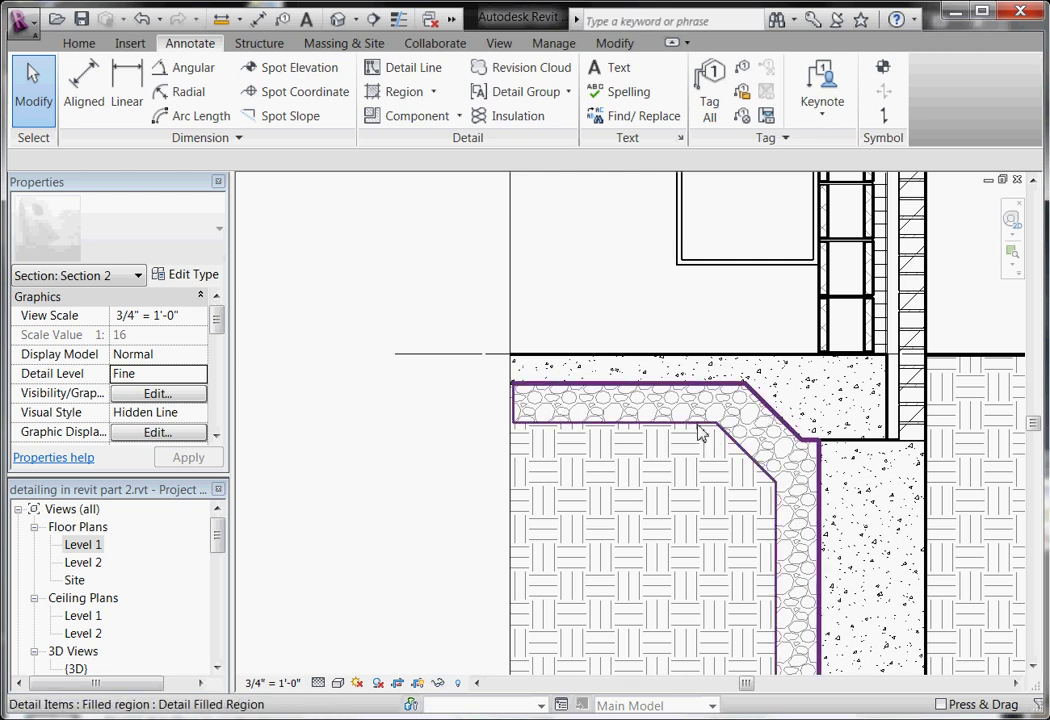
Nudge a gravel region edge slightly, then open the region's boundary sketch
left_click(640, 424)
left_click_drag(509, 407, 497, 403)
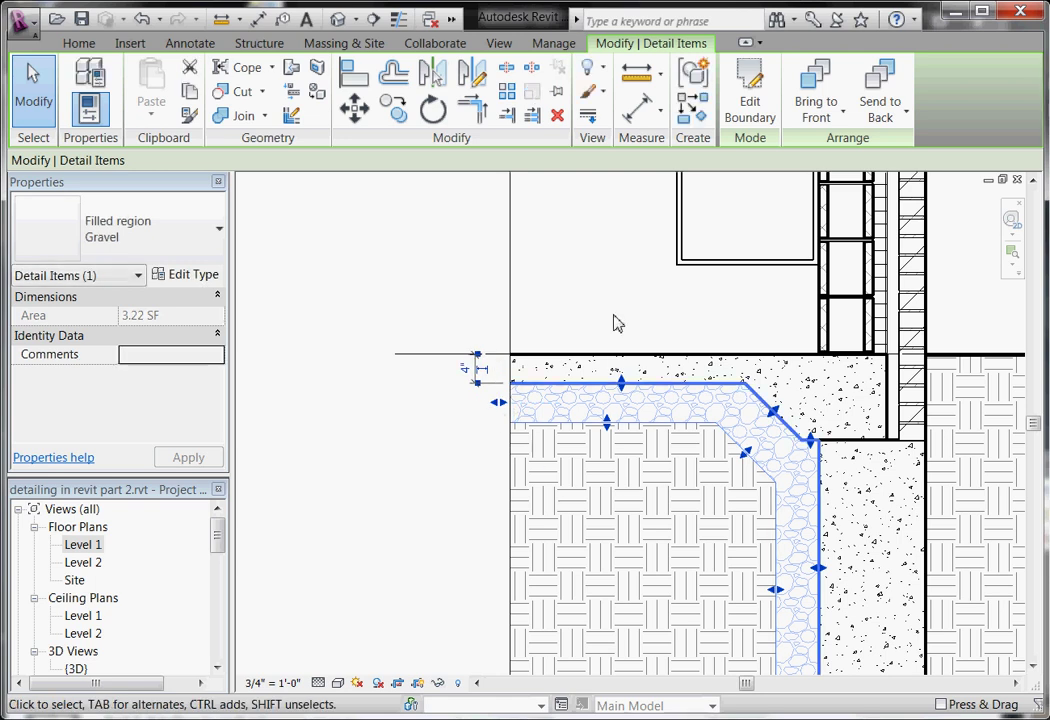
key("Escape")
left_click(691, 431)
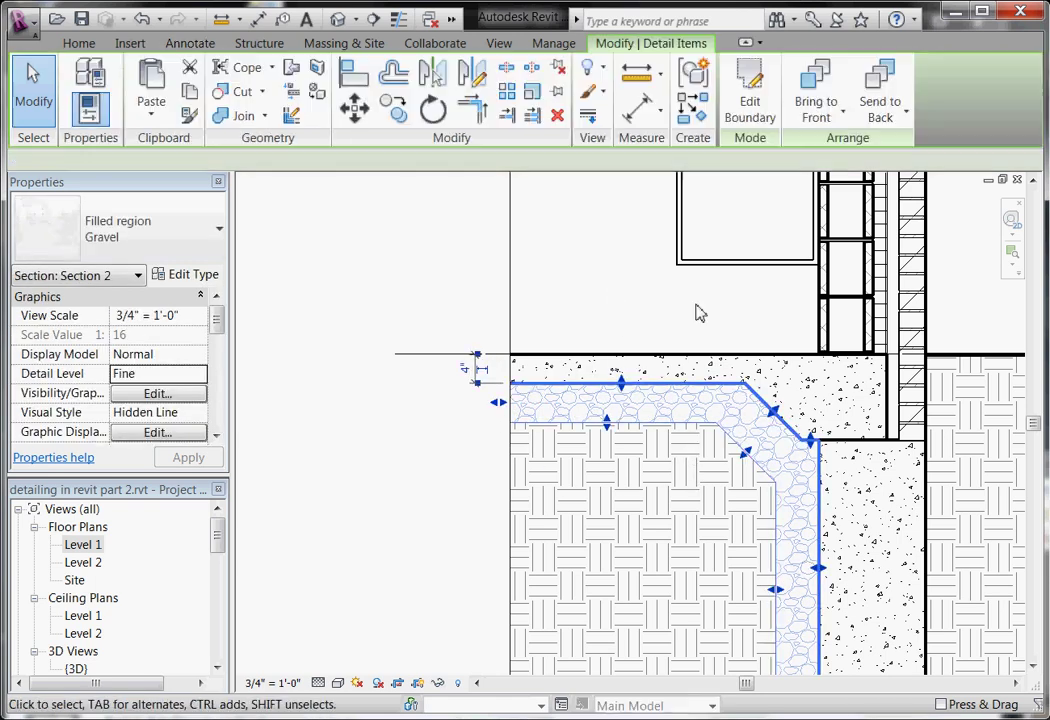
left_click(748, 112)
scroll(824, 455, "up", 3)
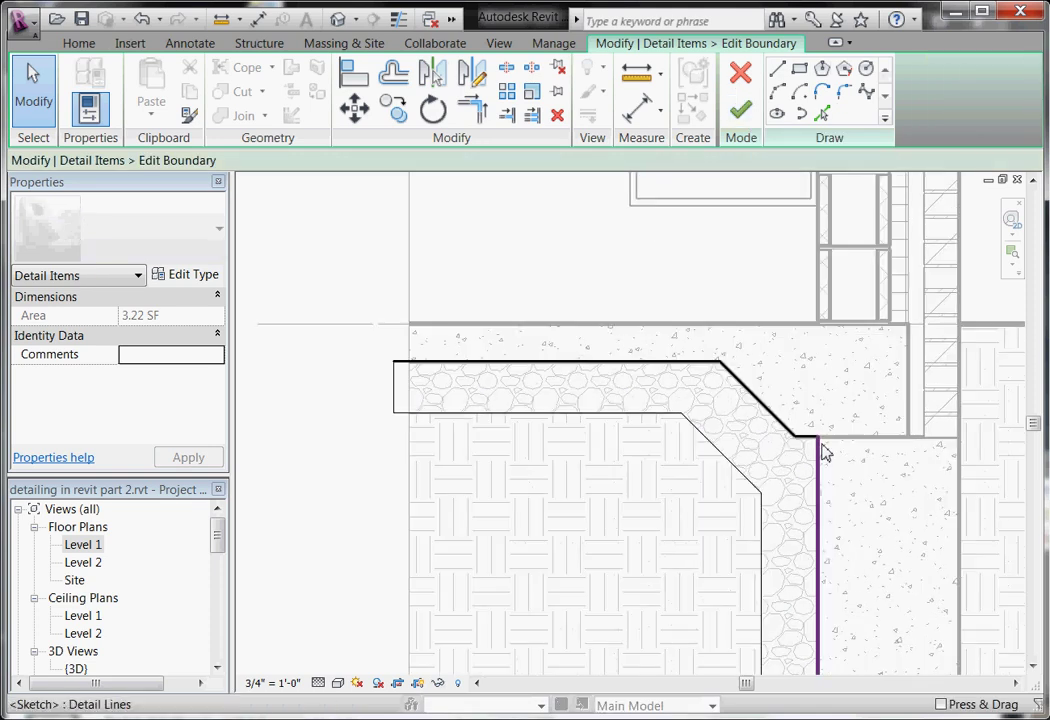
scroll(810, 340, "down", 3)
scroll(812, 363, "up", 2)
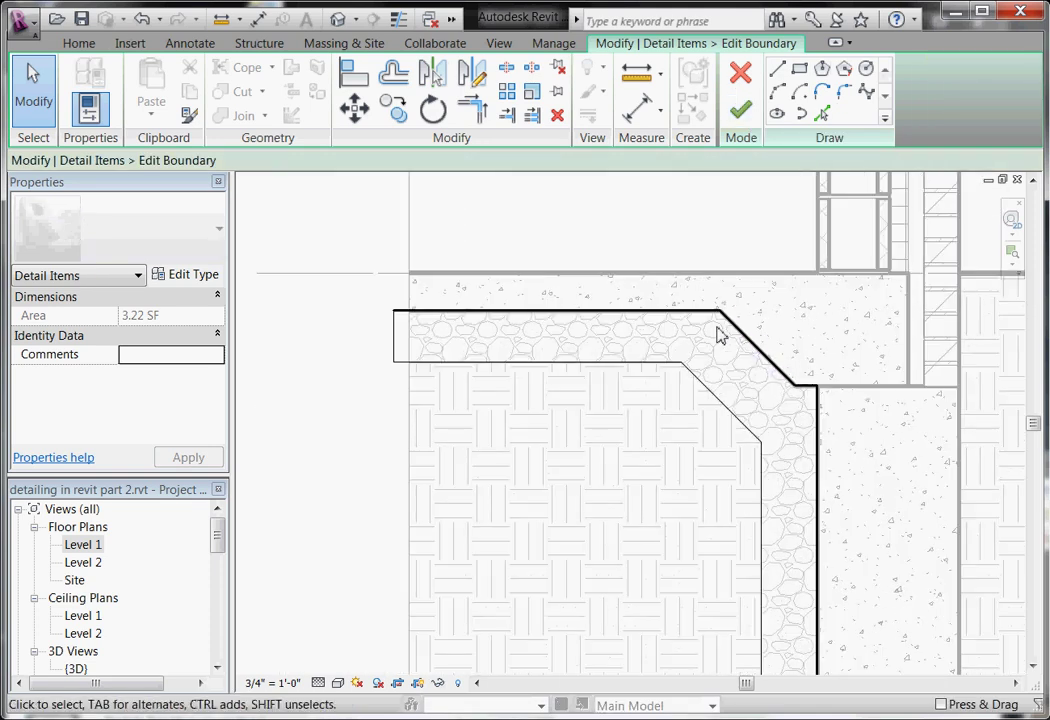
scroll(684, 347, "down", 1)
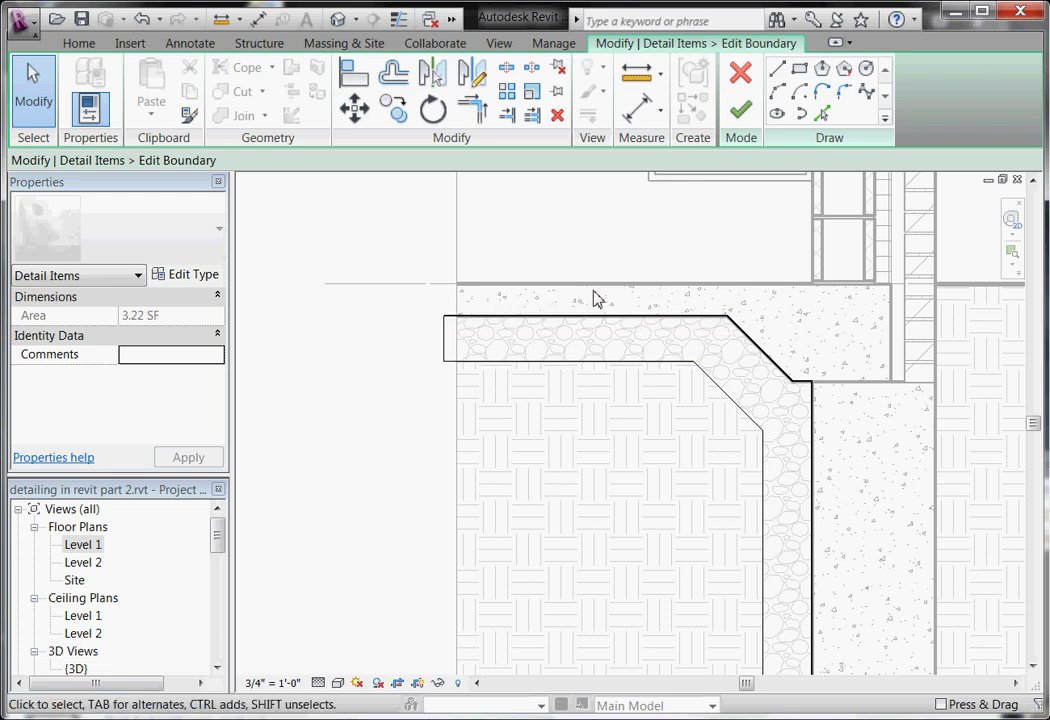
Split the top boundary line and set its left piece to LINE 2
left_click(508, 74)
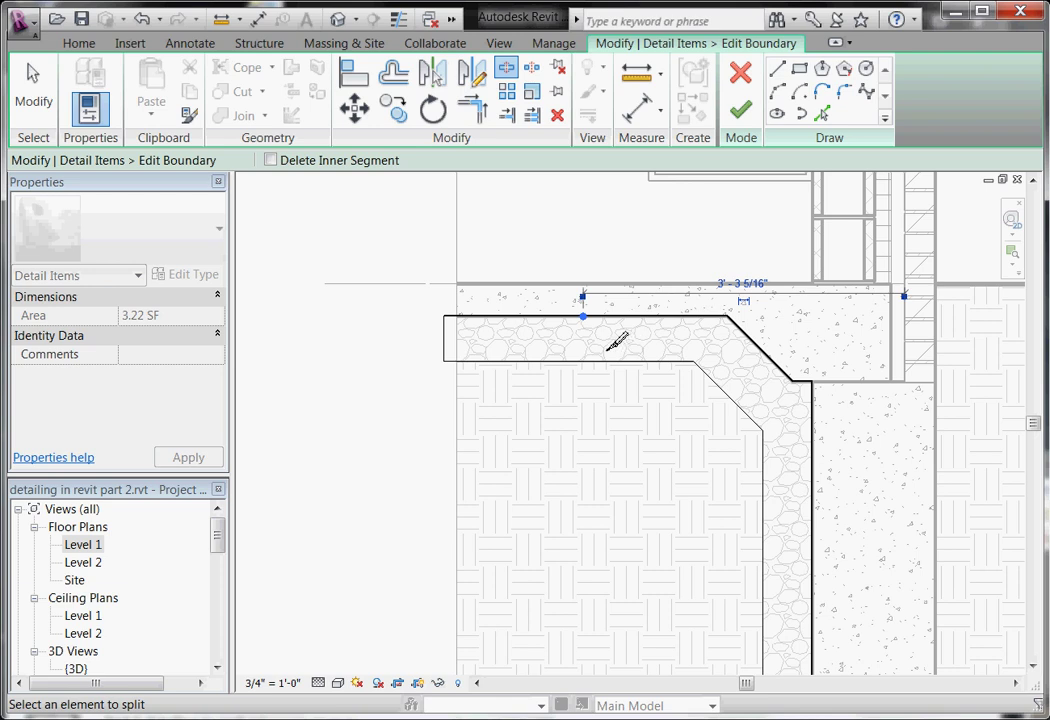
left_click(602, 347)
key("Escape")
left_click(563, 317)
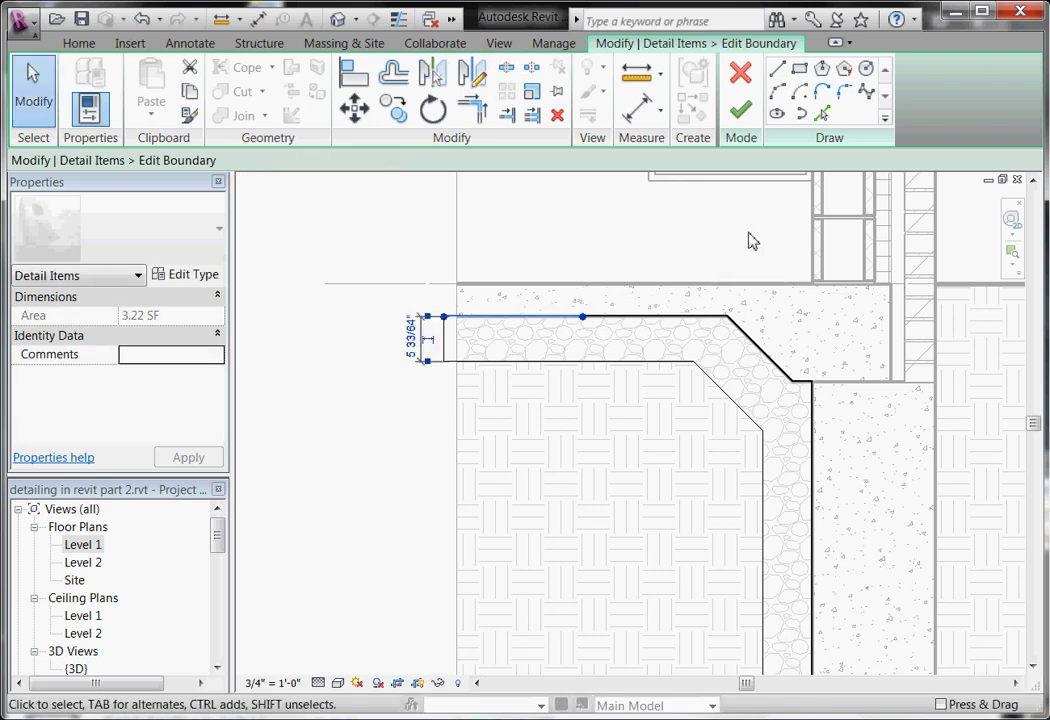
left_click(1031, 102)
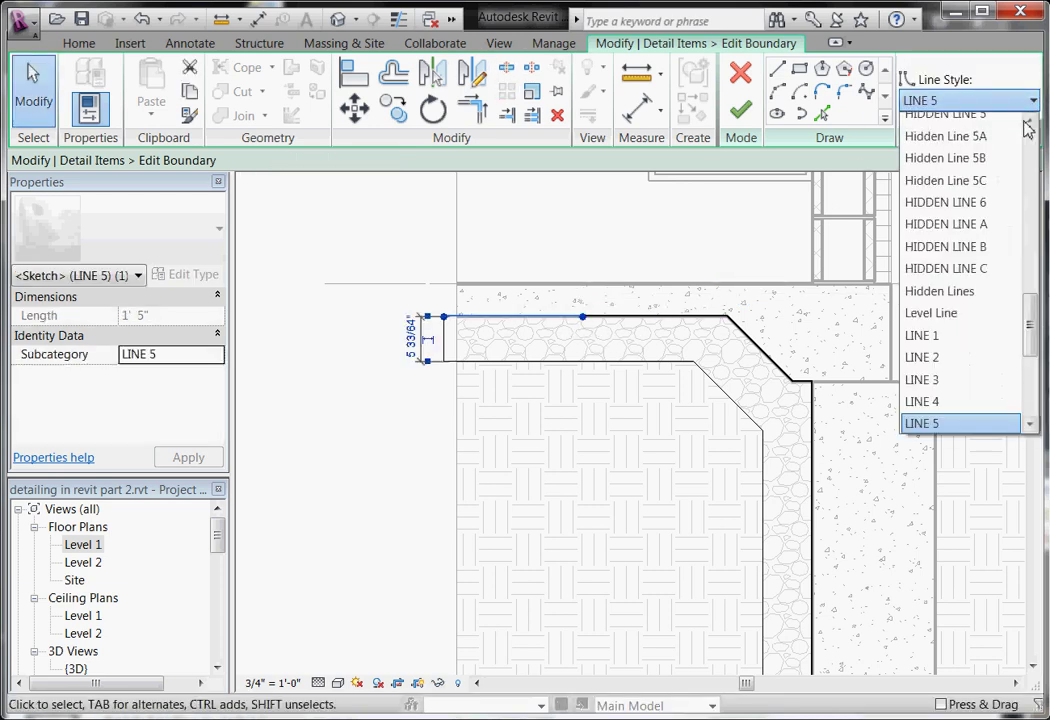
left_click(955, 359)
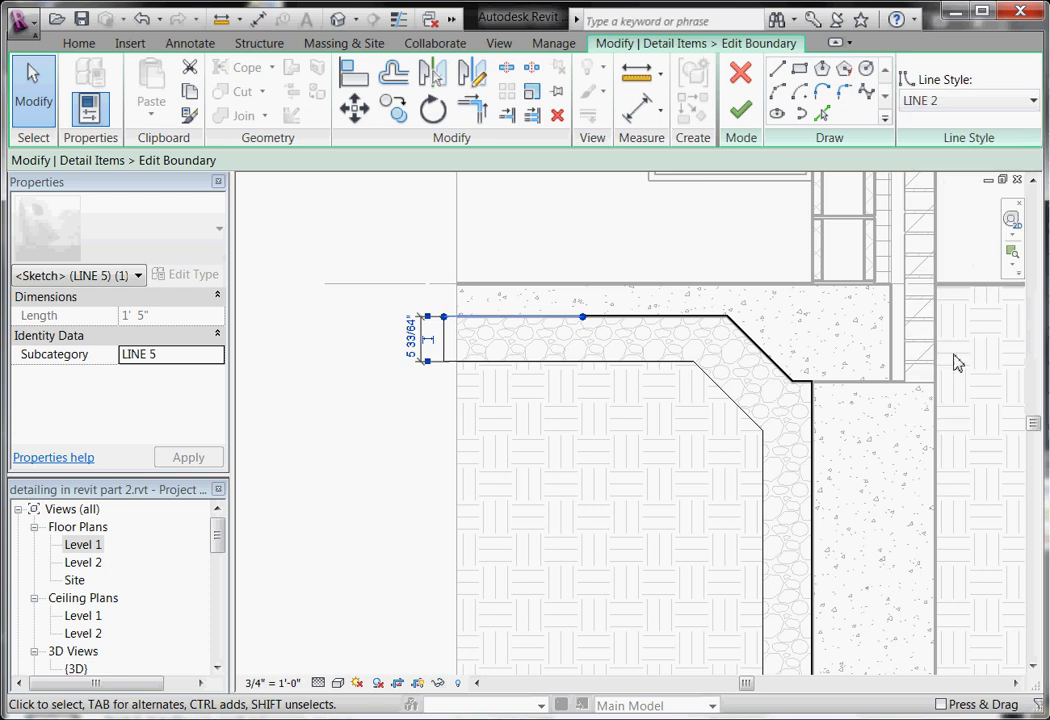
left_click(738, 112)
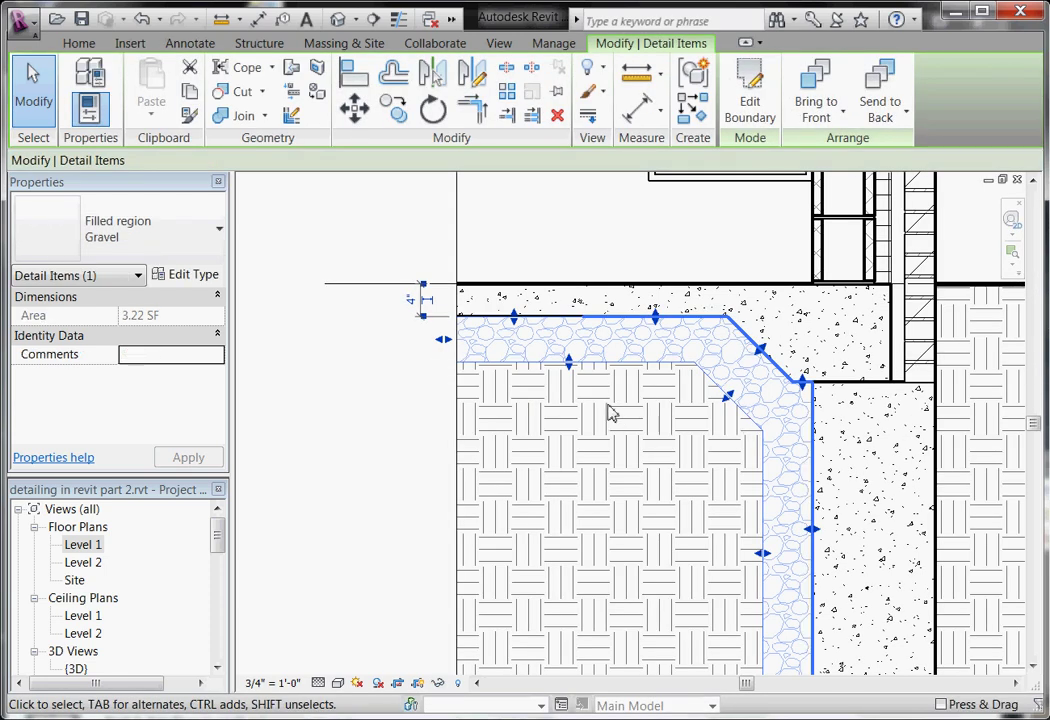
key("Escape")
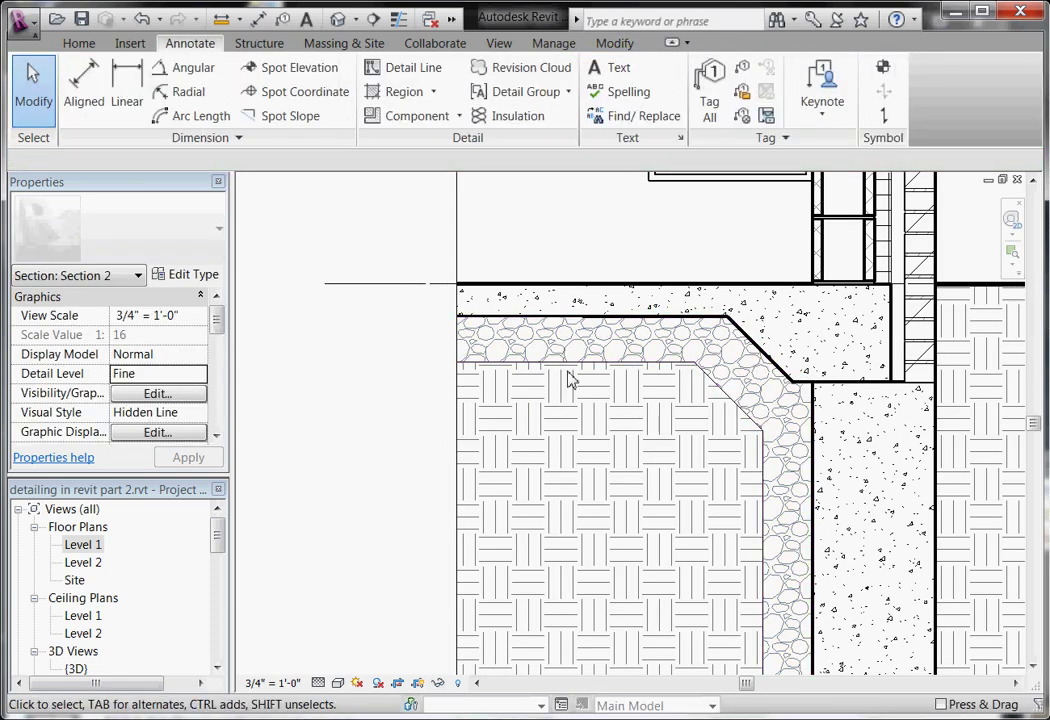
Reopen the gravel boundary, check the short corner line, and finish editing
double_click(577, 376)
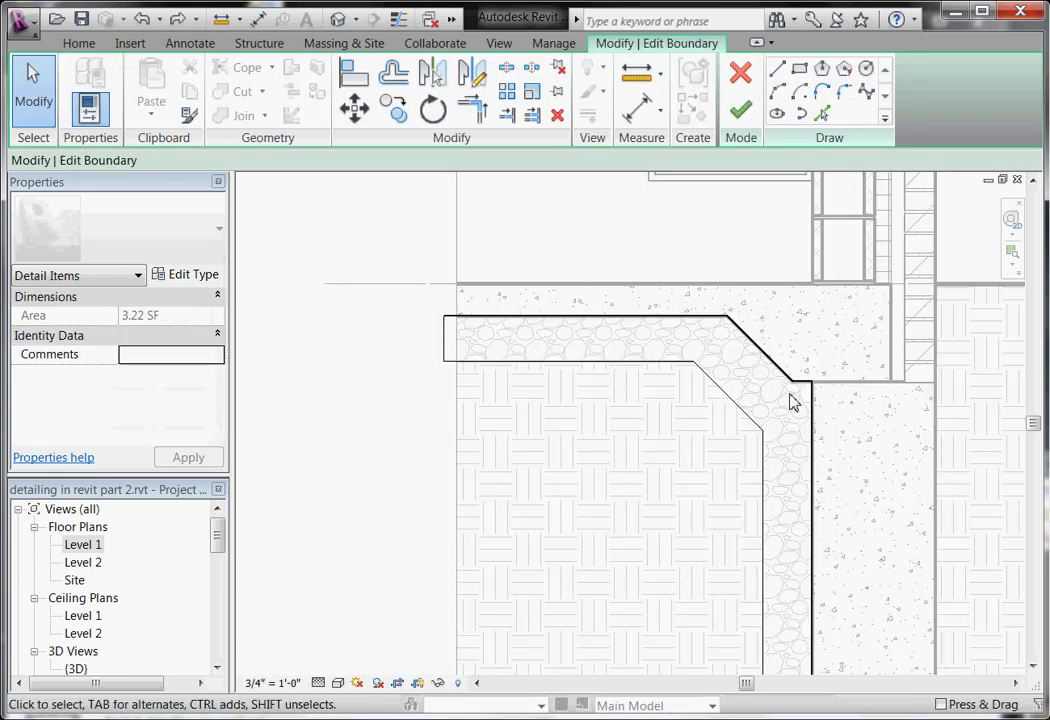
left_click(810, 388)
scroll(815, 410, "up", 3)
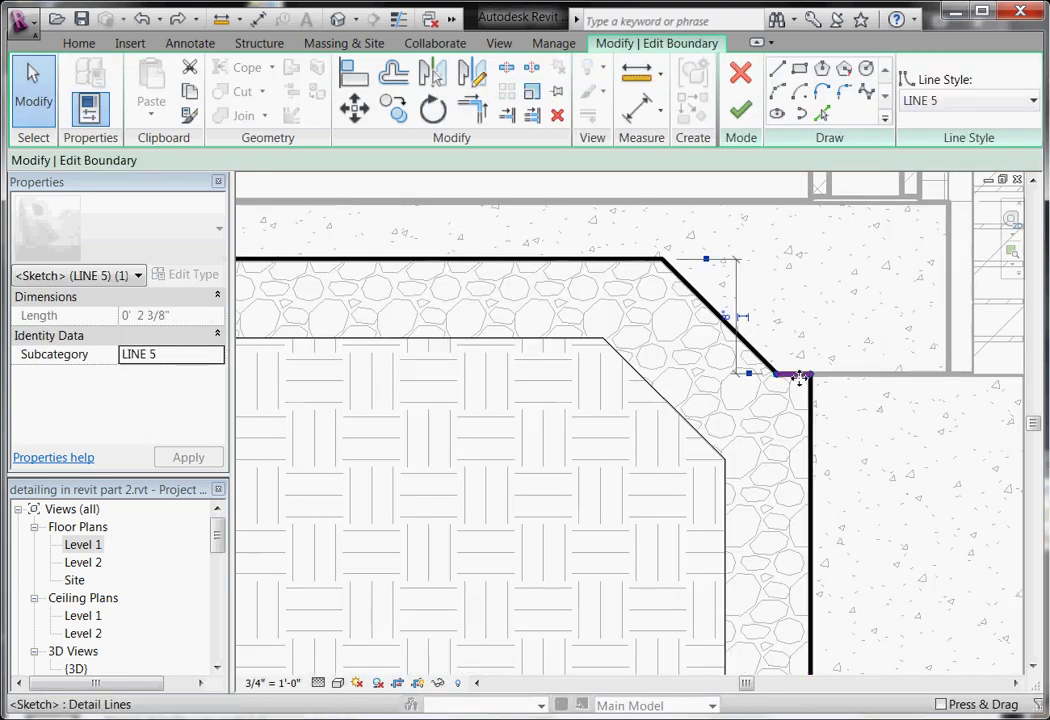
scroll(805, 422, "down", 1)
left_click(741, 118)
scroll(735, 478, "down", 2)
Zoom out, then zoom in on the upper wall and open the Region dropdown
key("Escape")
scroll(750, 470, "down", 2)
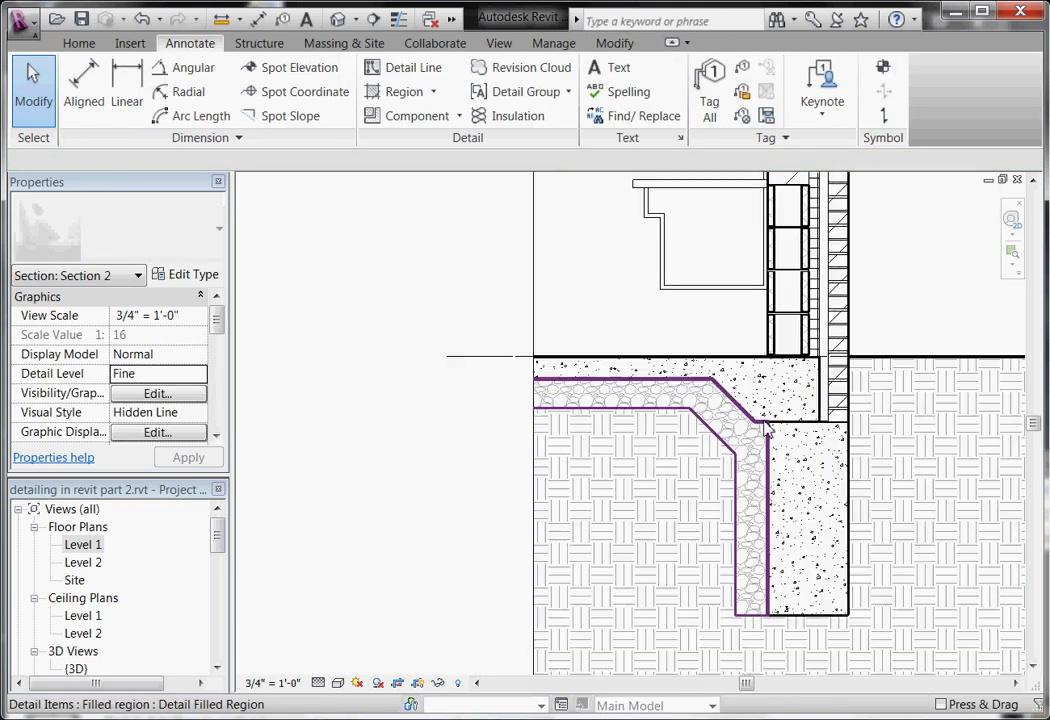
scroll(795, 530, "down", 3)
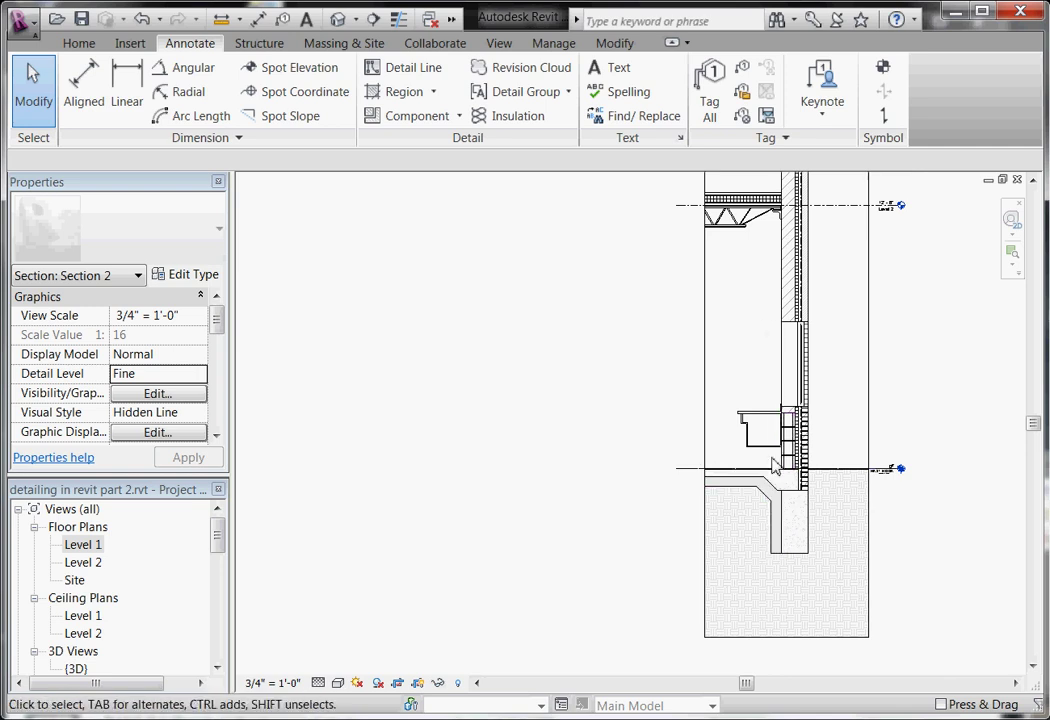
scroll(795, 350, "up", 3)
scroll(810, 291, "up", 2)
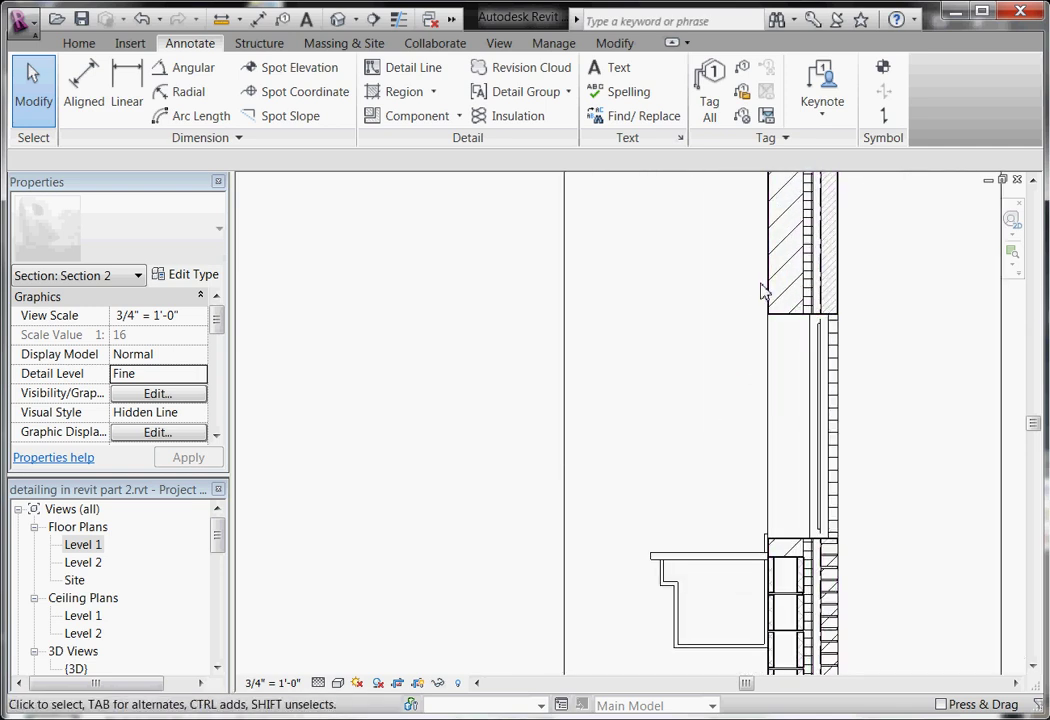
scroll(785, 277, "up", 2)
scroll(789, 277, "up", 1)
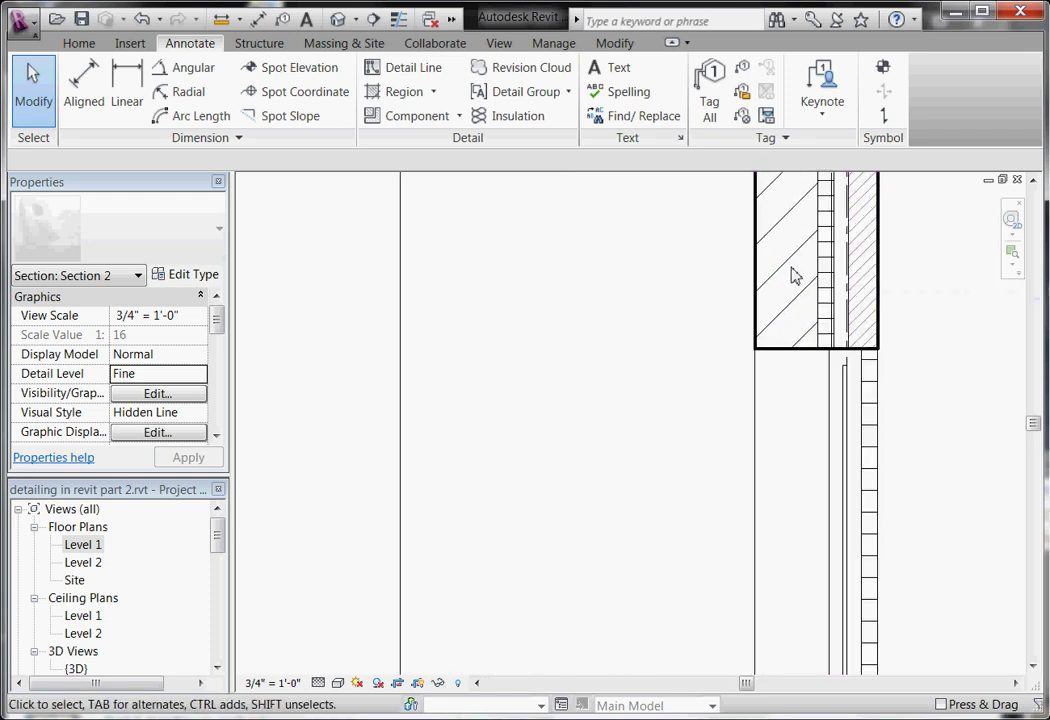
left_click(434, 93)
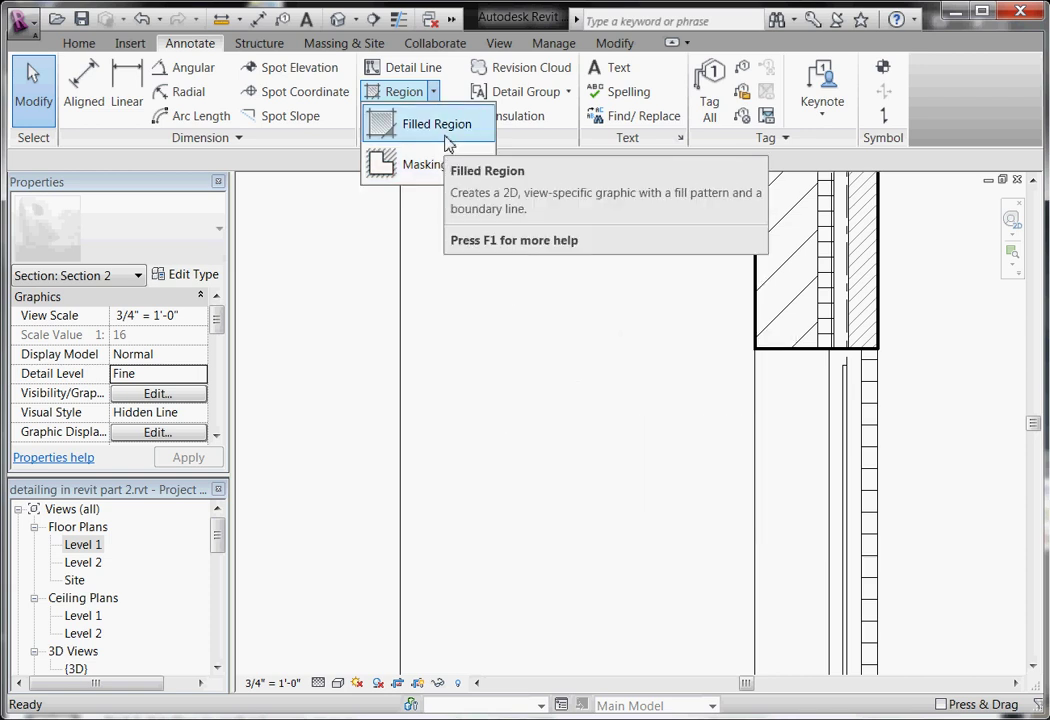
Draw a rectangular filled region boundary at the wall corner using Detail Line 2
left_click(447, 138)
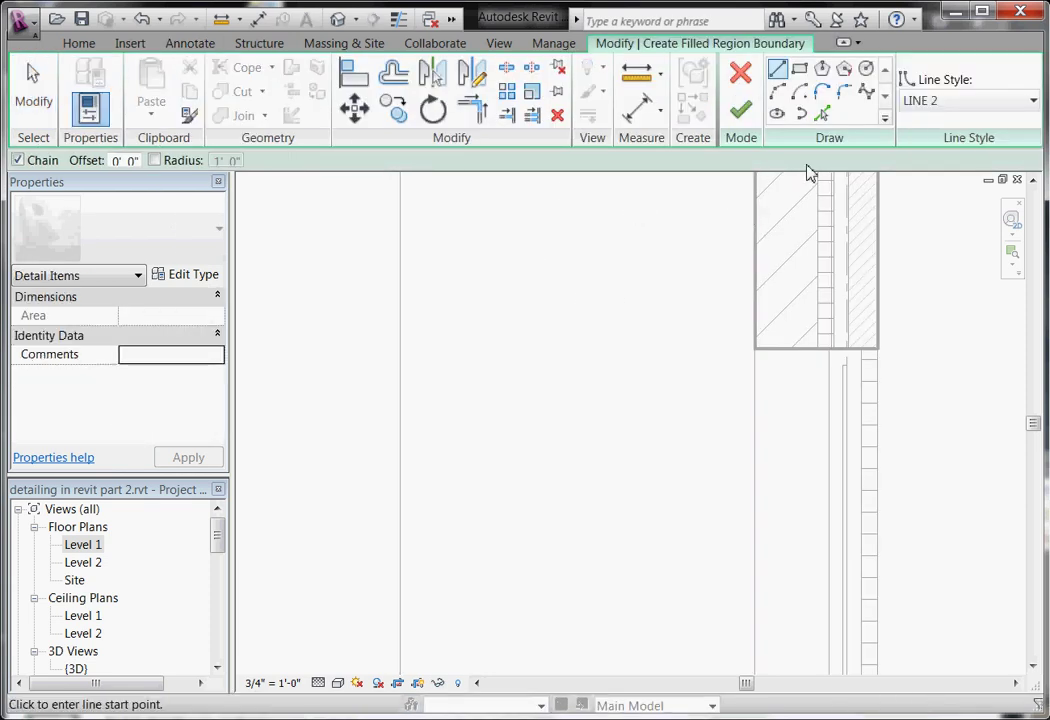
left_click(1025, 101)
left_click_drag(1029, 344, 1031, 212)
left_click(980, 228)
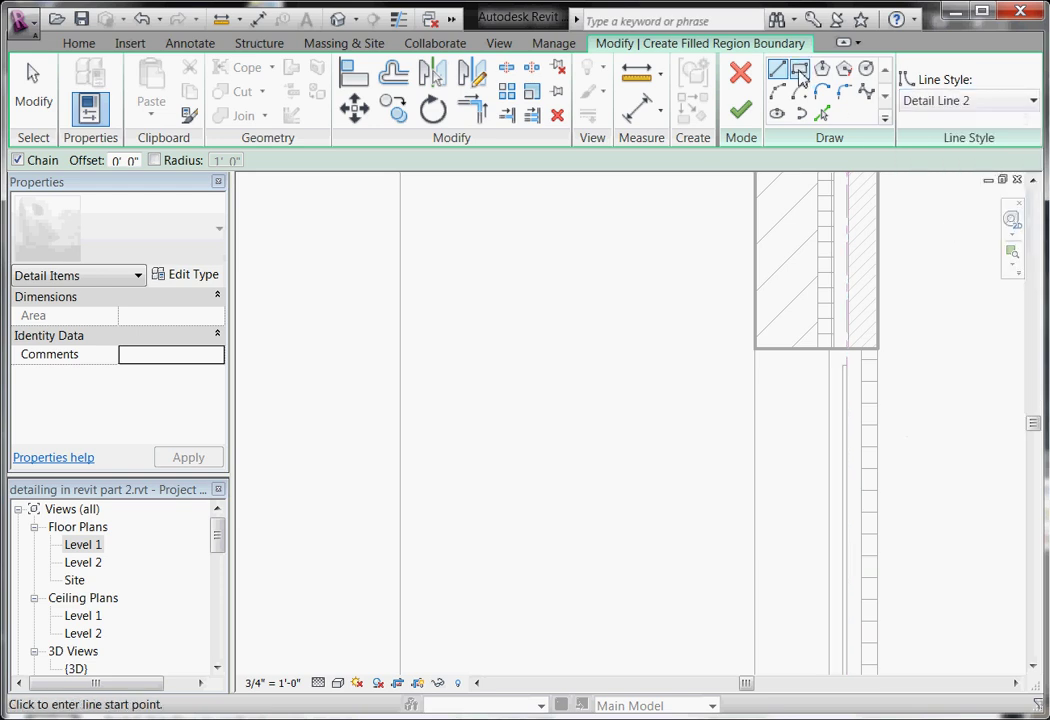
left_click(801, 78)
left_click(756, 347)
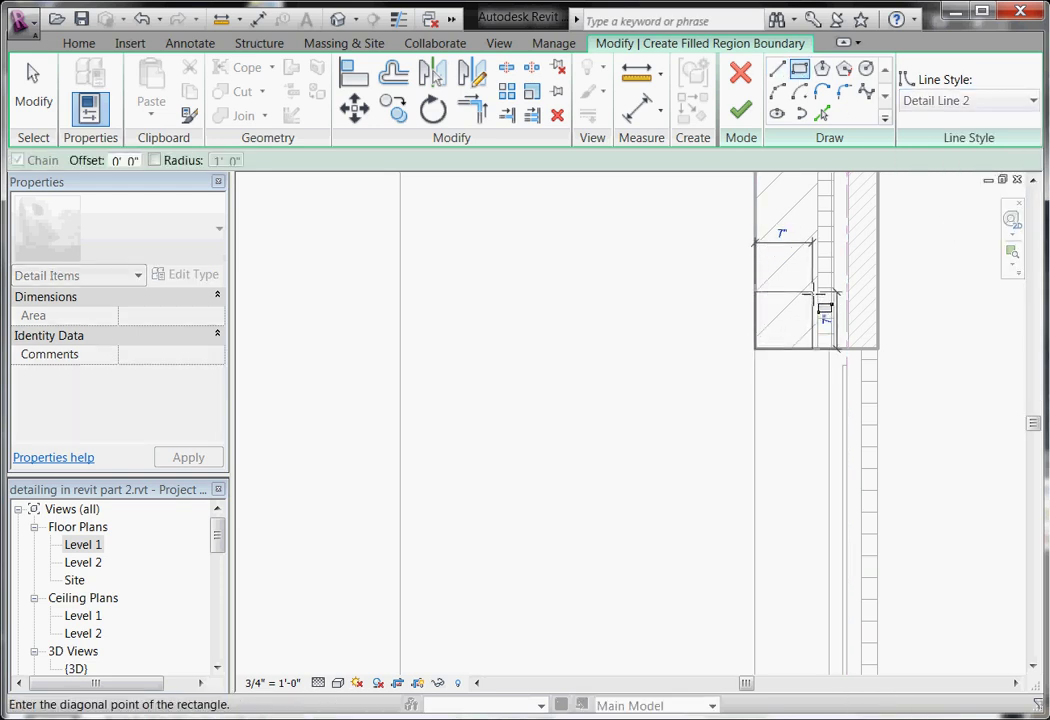
left_click(818, 291)
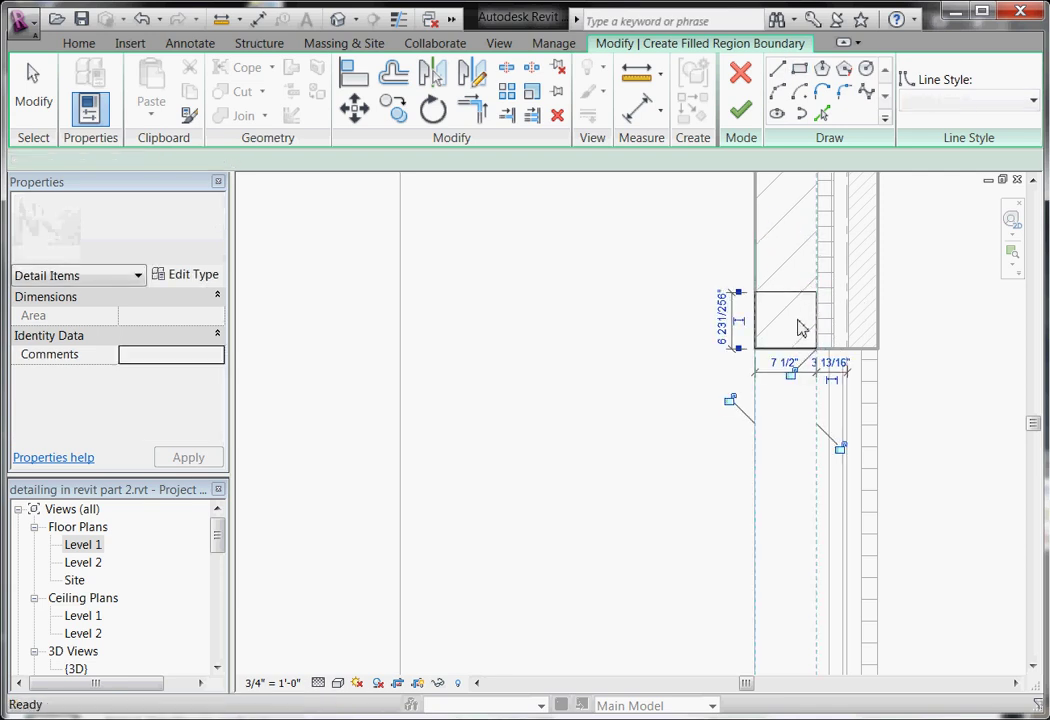
key("Escape")
key("Escape")
Set the rectangle's left and bottom edges to Detail Line 5
scroll(795, 297, "up", 1)
scroll(788, 300, "up", 1)
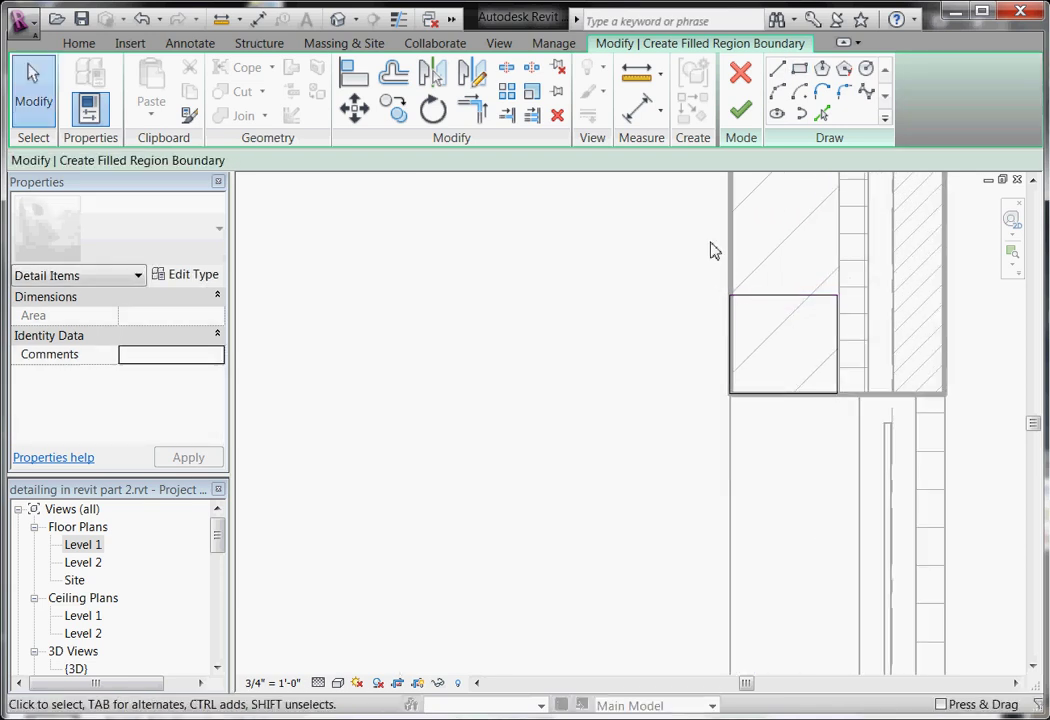
left_click(785, 394)
left_click(731, 363, "ctrl")
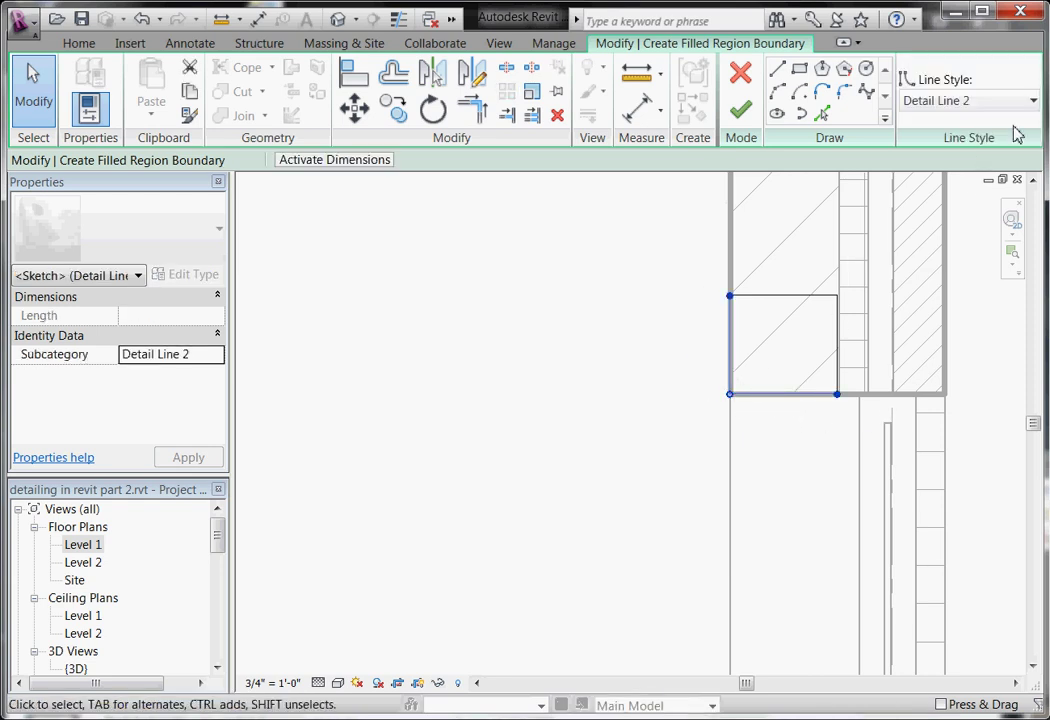
left_click(1033, 100)
scroll(963, 330, "down", 3)
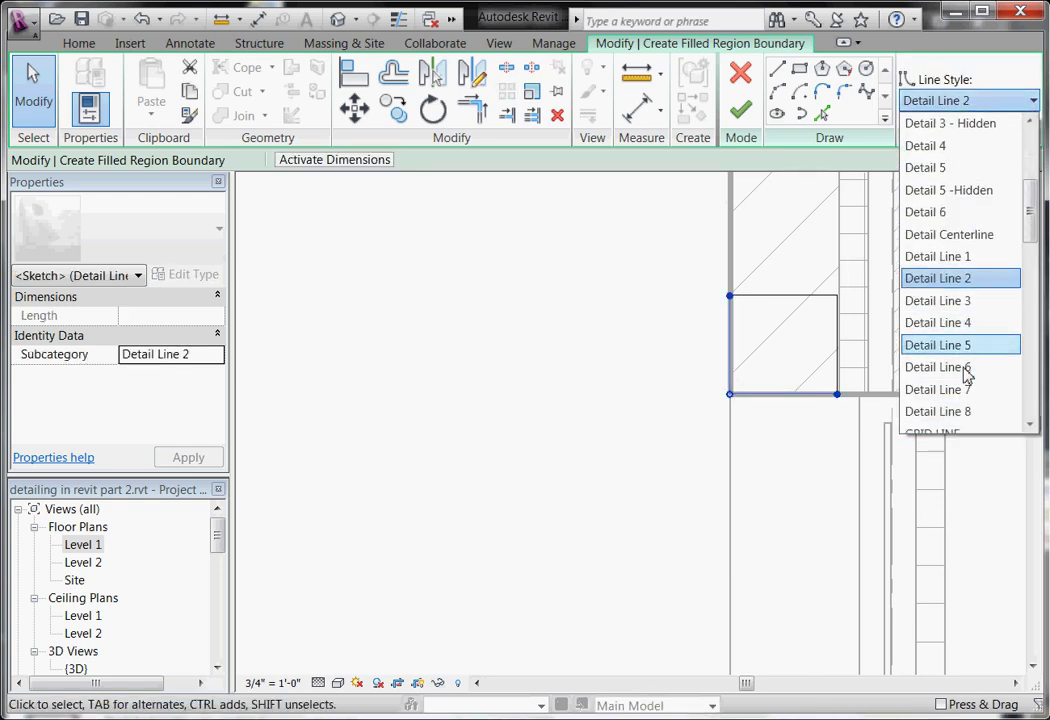
left_click(938, 345)
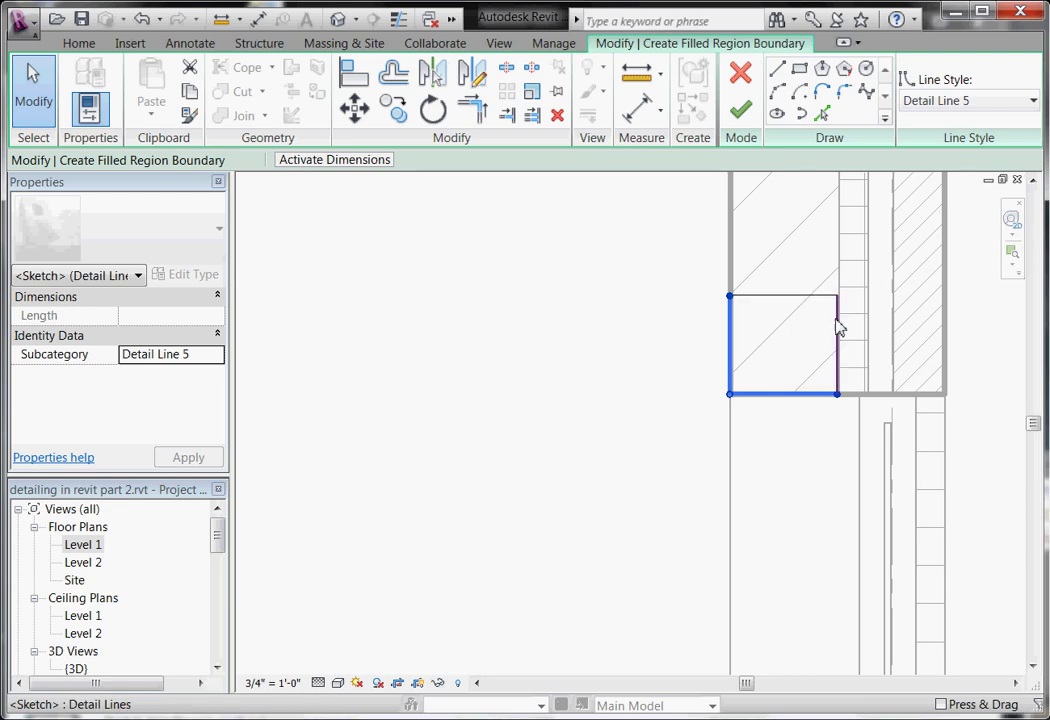
Widen the rectangle to 7 5/8 inches, make its top edge <Invisible lines>, and finish
left_click(840, 334)
scroll(835, 340, "up", 2)
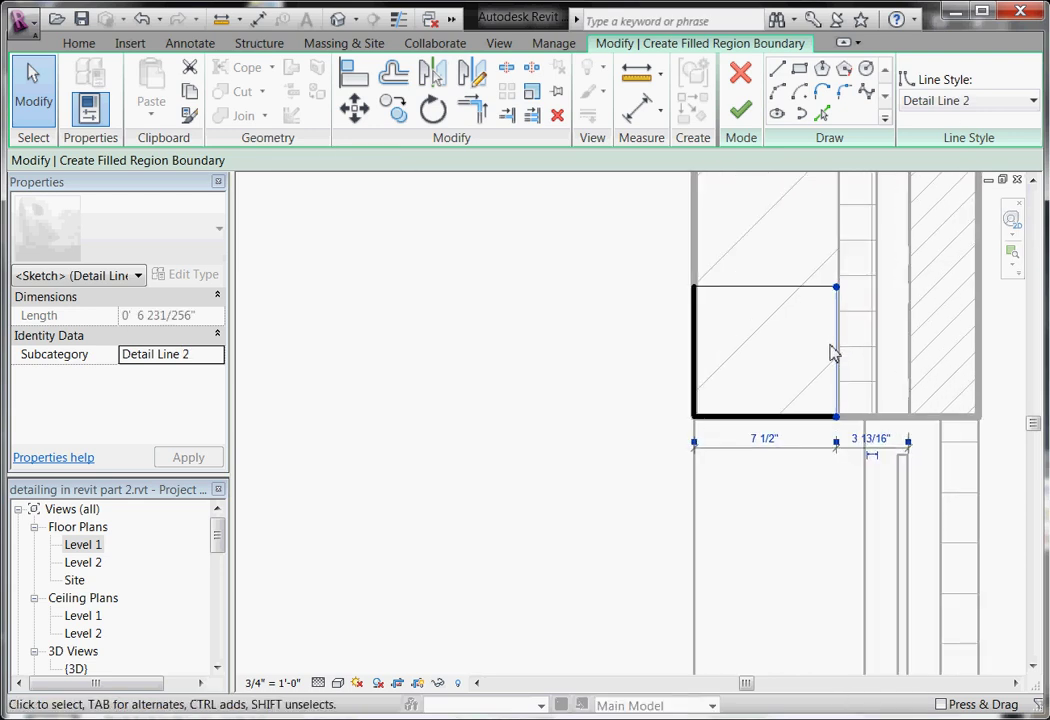
mouse_move(836, 358)
left_mouse_down()
mouse_move(853, 335)
mouse_move(839, 330)
left_mouse_up()
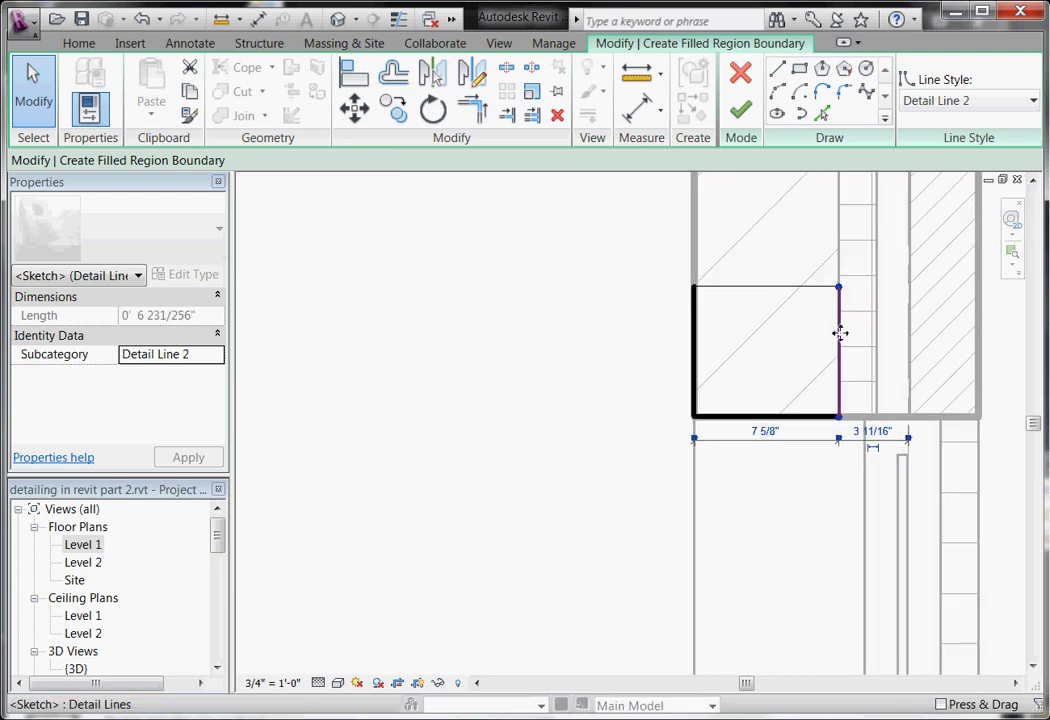
left_click(780, 295)
middle_click_drag(757, 307, 757, 322)
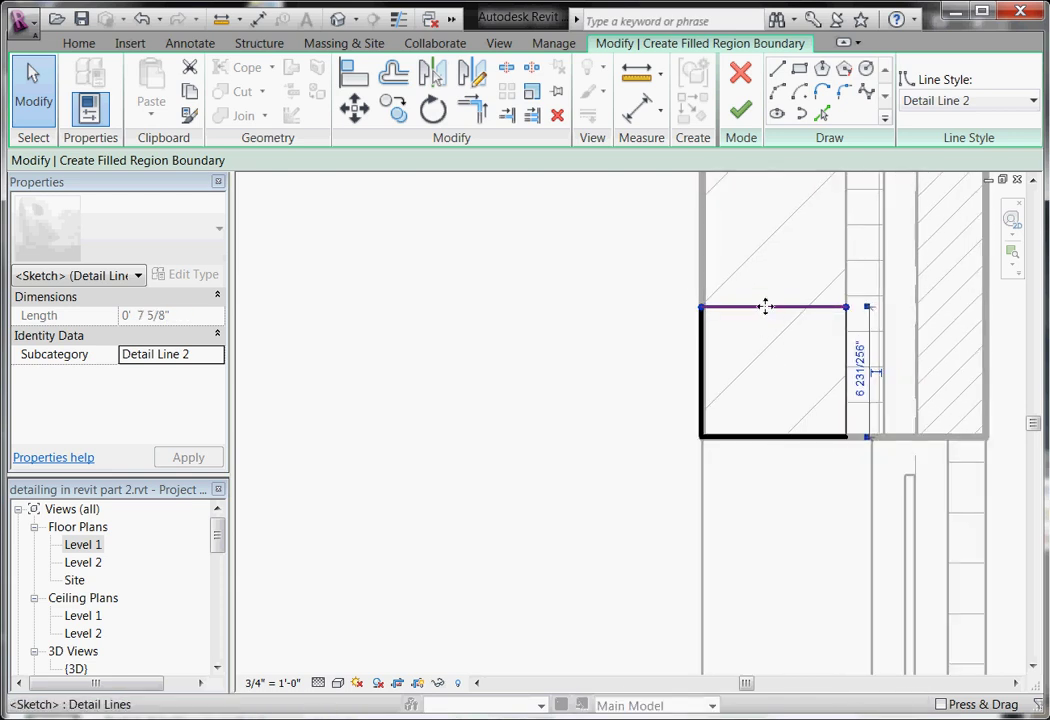
left_click(1033, 100)
scroll(1033, 198, "up", 2)
left_click_drag(1033, 198, 1033, 153)
left_click(958, 212)
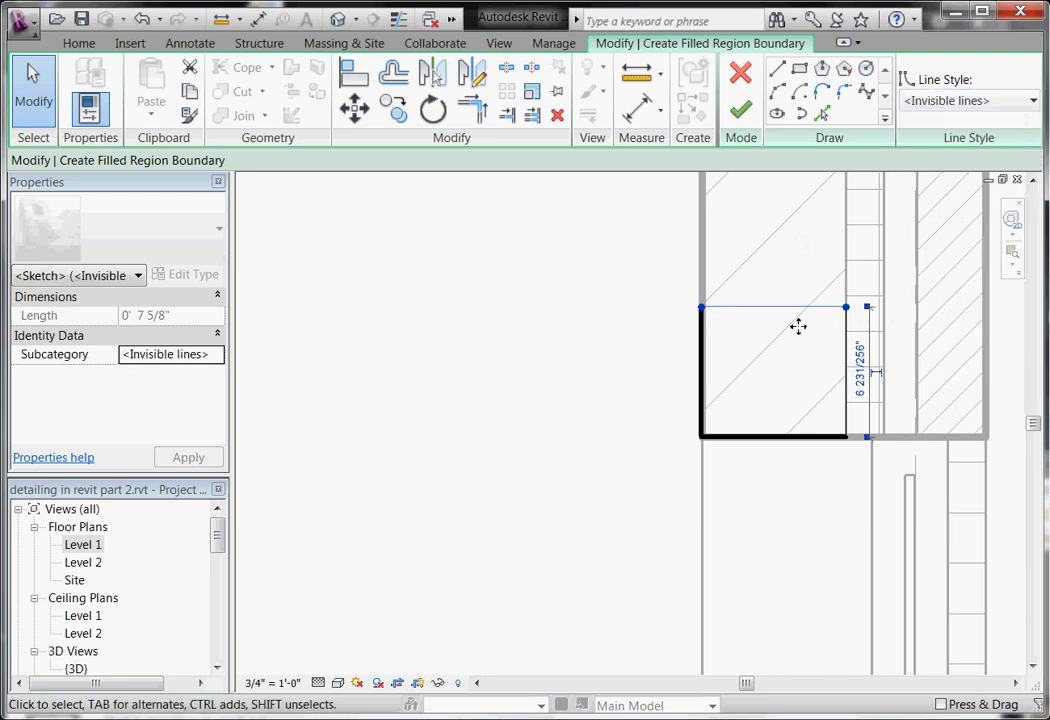
left_click(742, 115)
scroll(796, 365, "down", 2)
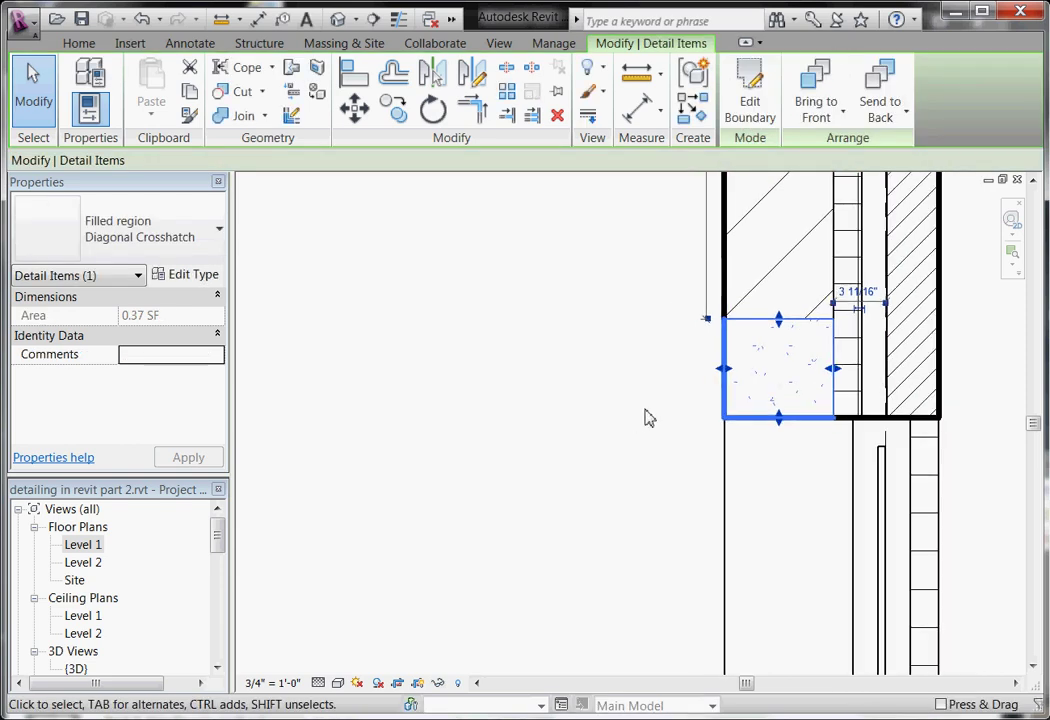
Duplicate the Diagonal Crosshatch filled region type as a new type named Solid White
left_click(219, 231)
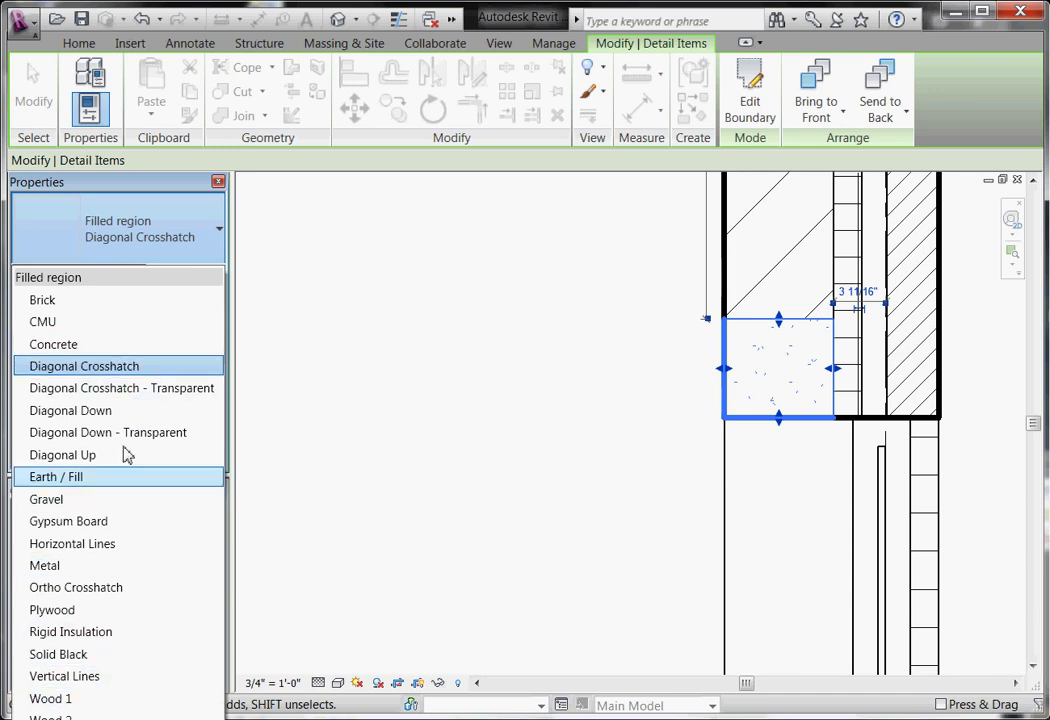
left_click(160, 240)
left_click(195, 279)
left_click(821, 158)
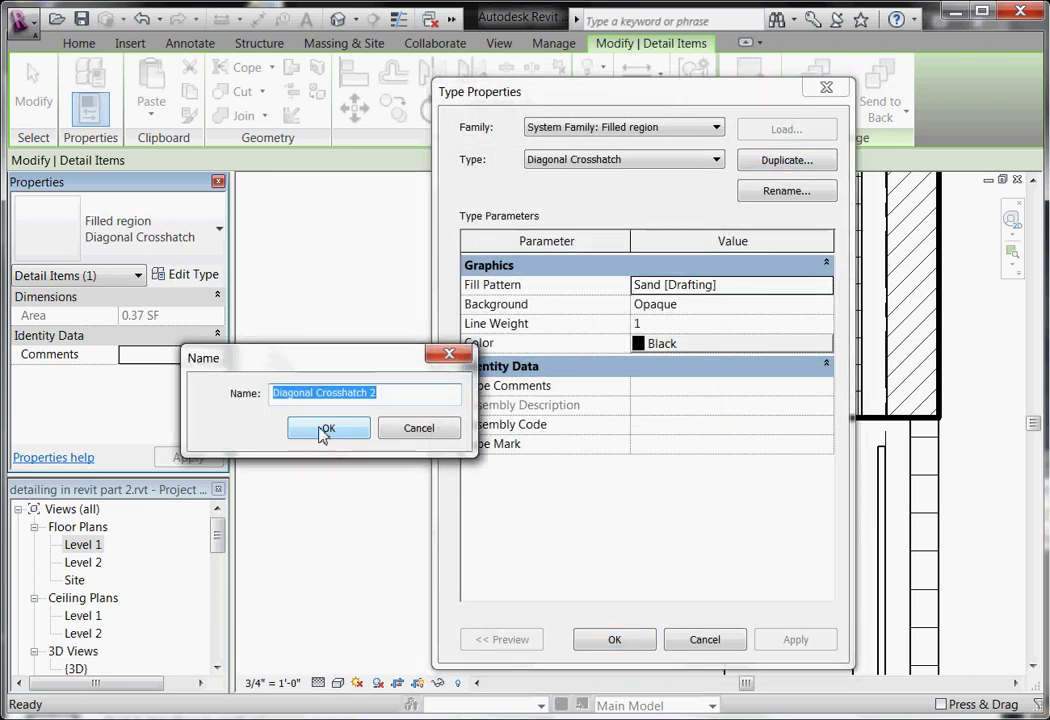
type("Solid White")
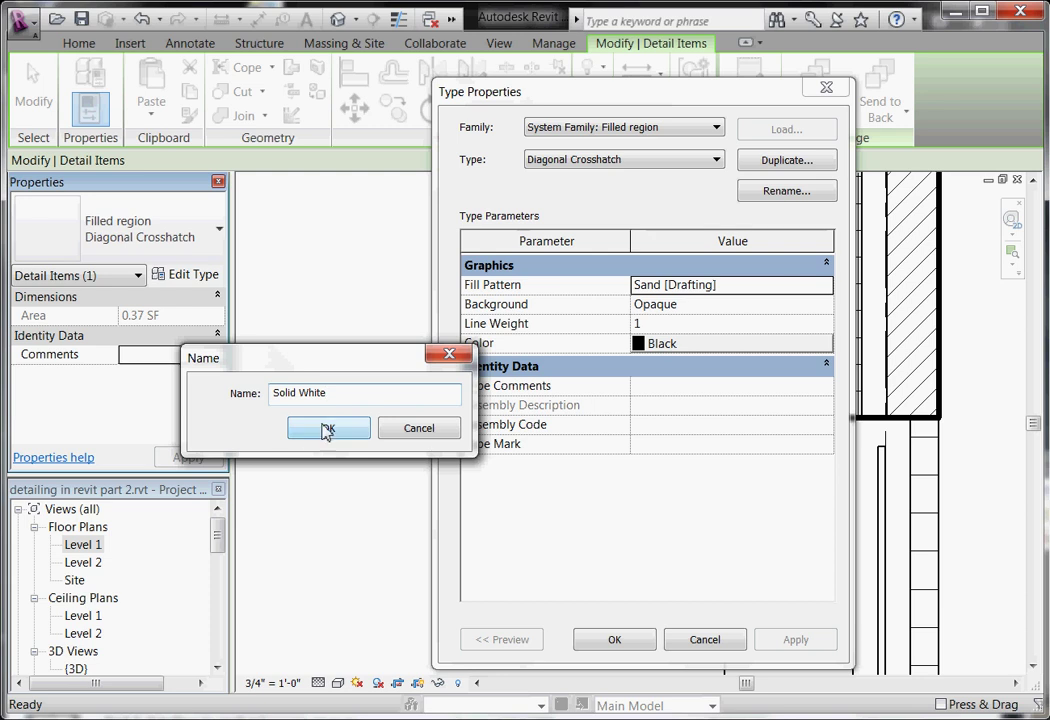
left_click(325, 431)
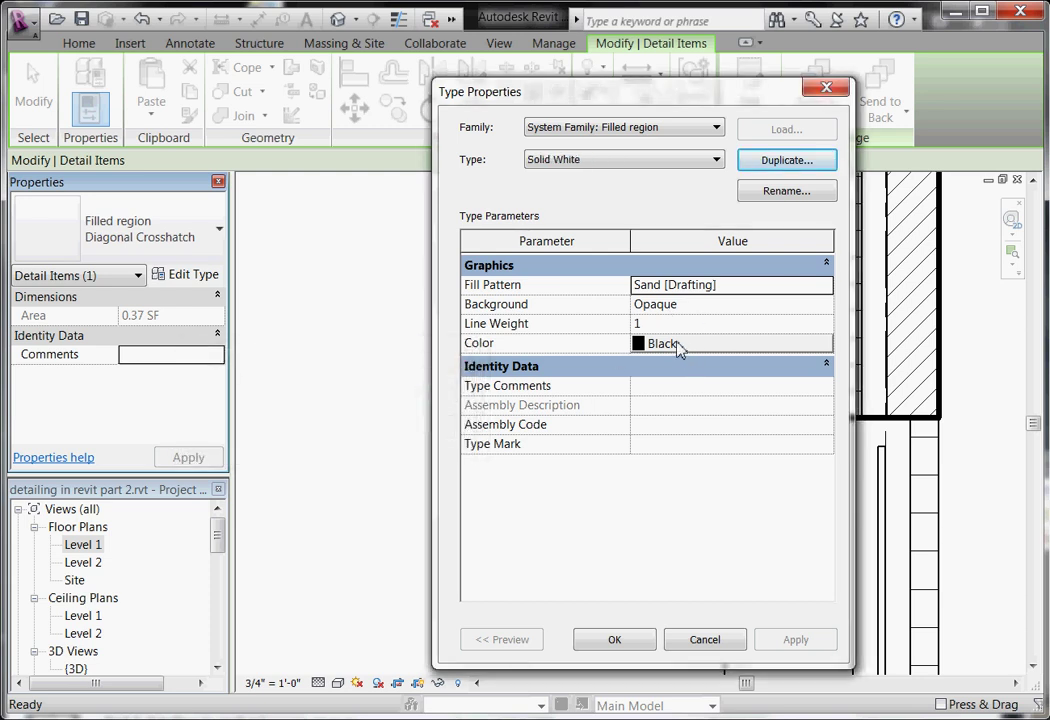
Give the Solid White type a Solid fill pattern and white colour, and apply it
left_click(827, 286)
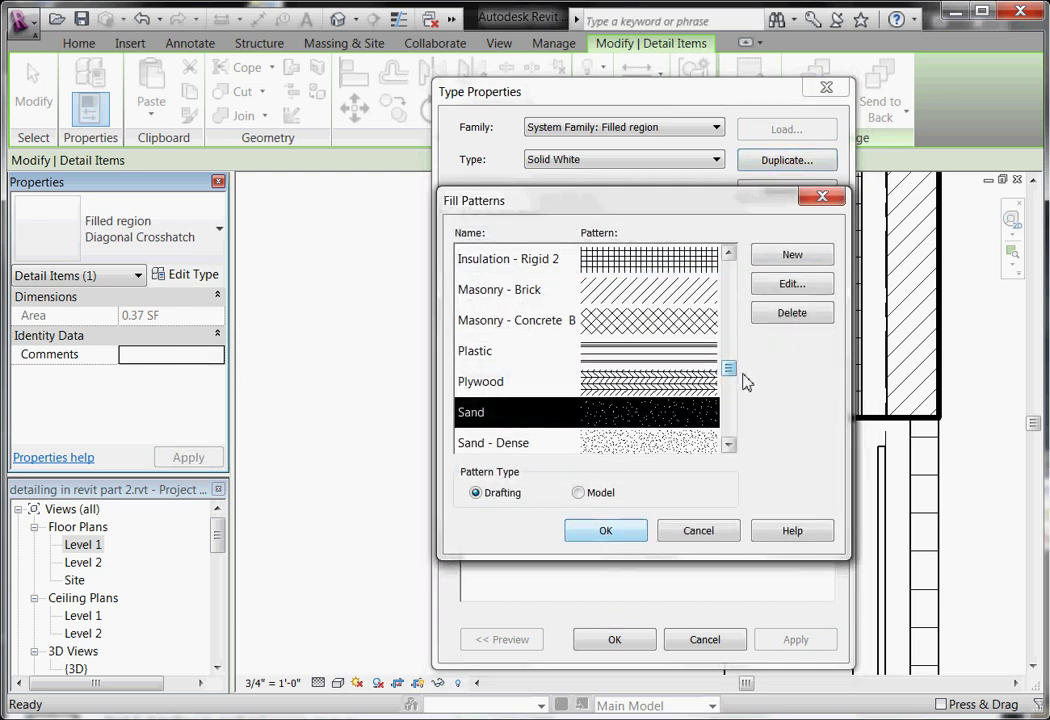
left_click_drag(729, 374, 728, 402)
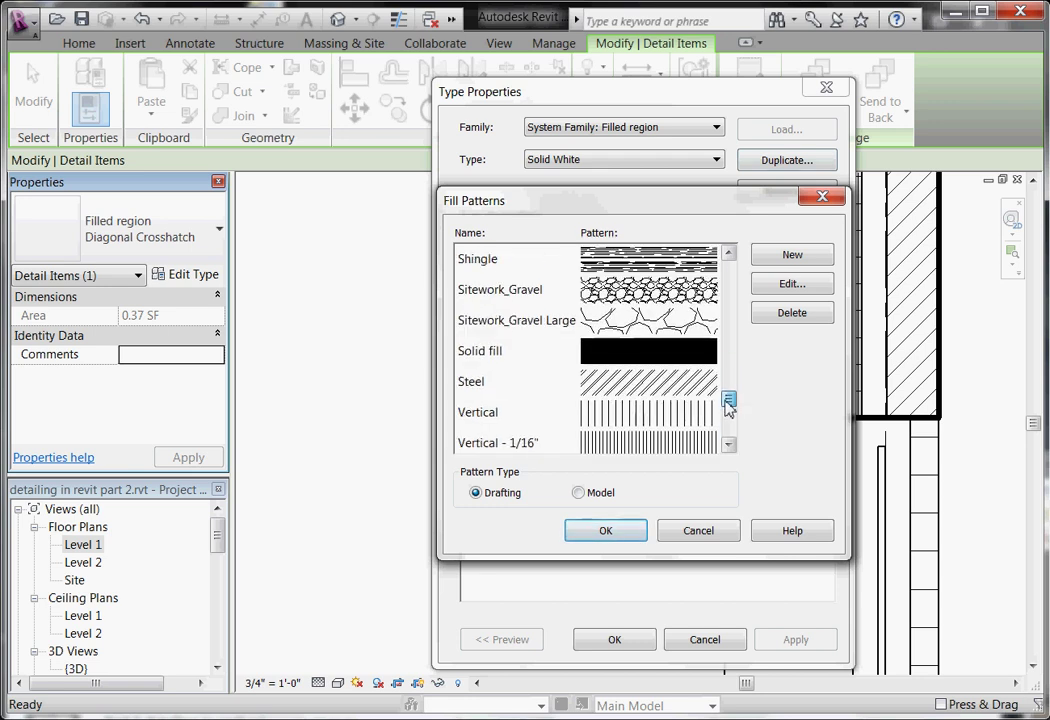
left_click(680, 355)
left_click(603, 530)
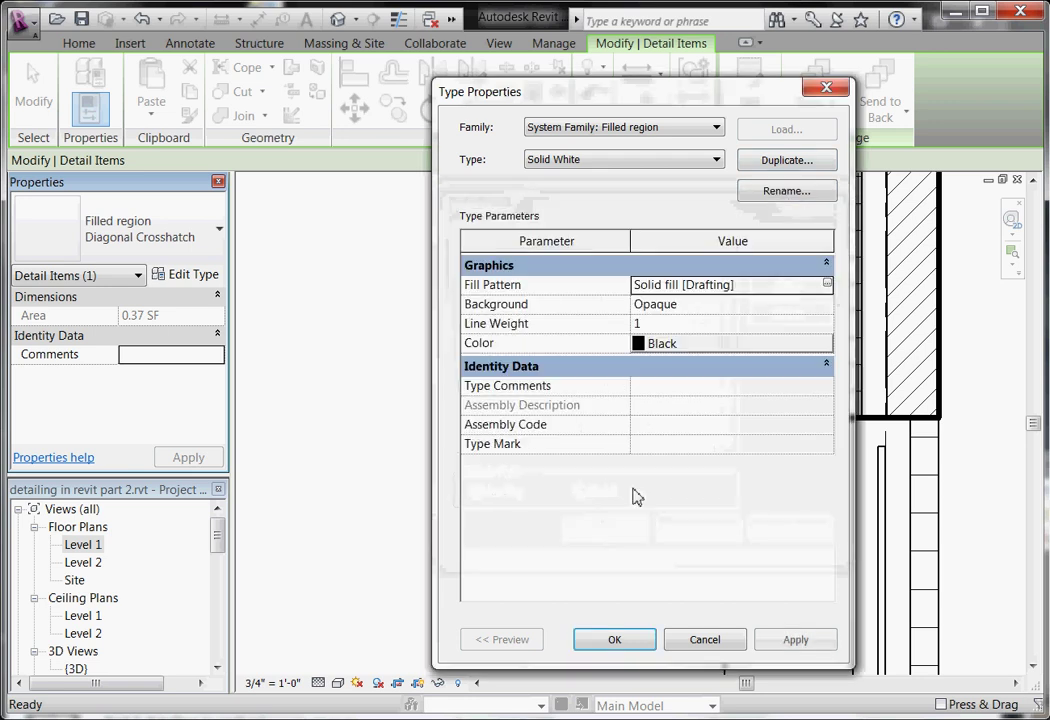
left_click(687, 345)
left_click(616, 395)
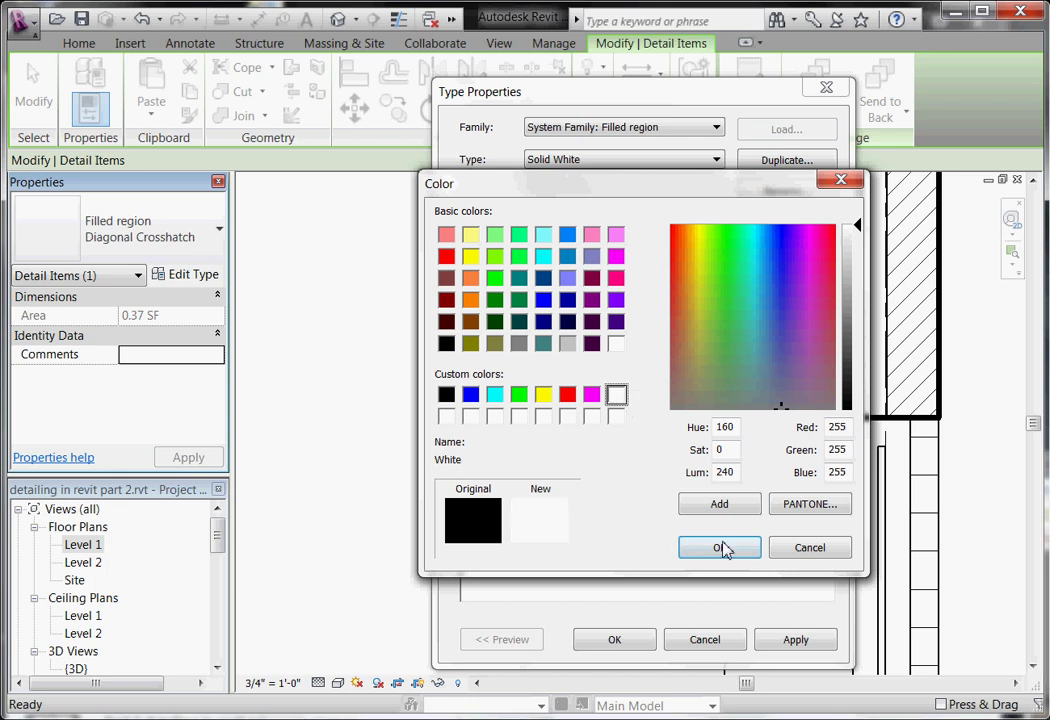
left_click(729, 551)
left_click(618, 641)
left_click(663, 450)
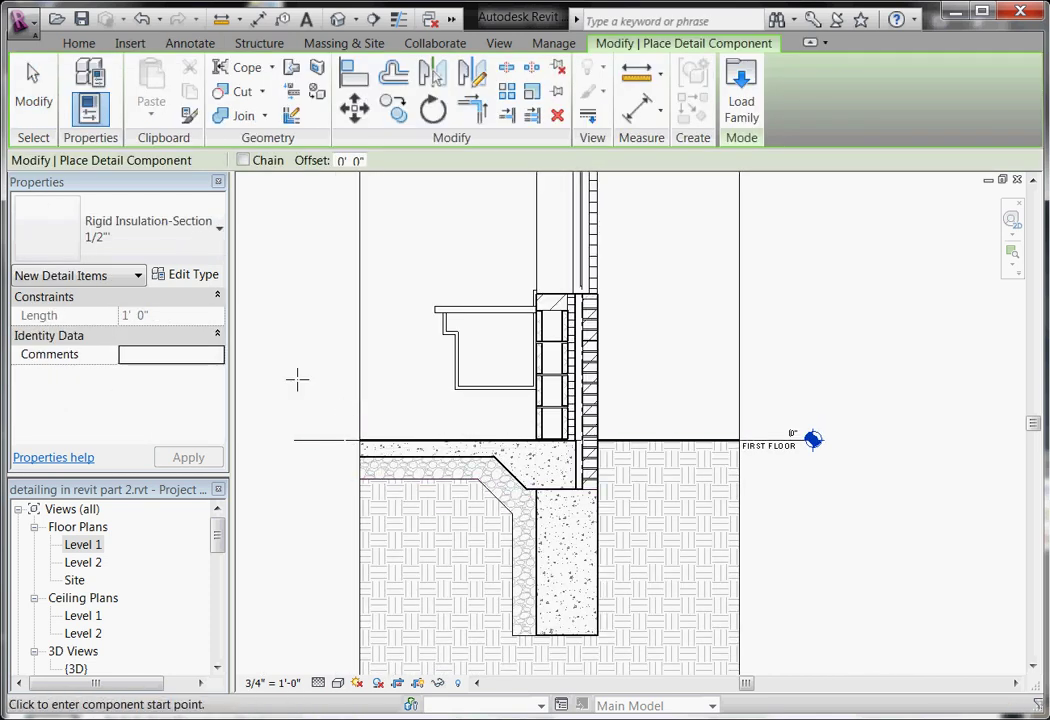
Place a horizontal Rigid Insulation-Section strip under the slab, from its left edge to the sloped edge
scroll(520, 565, "up", 2)
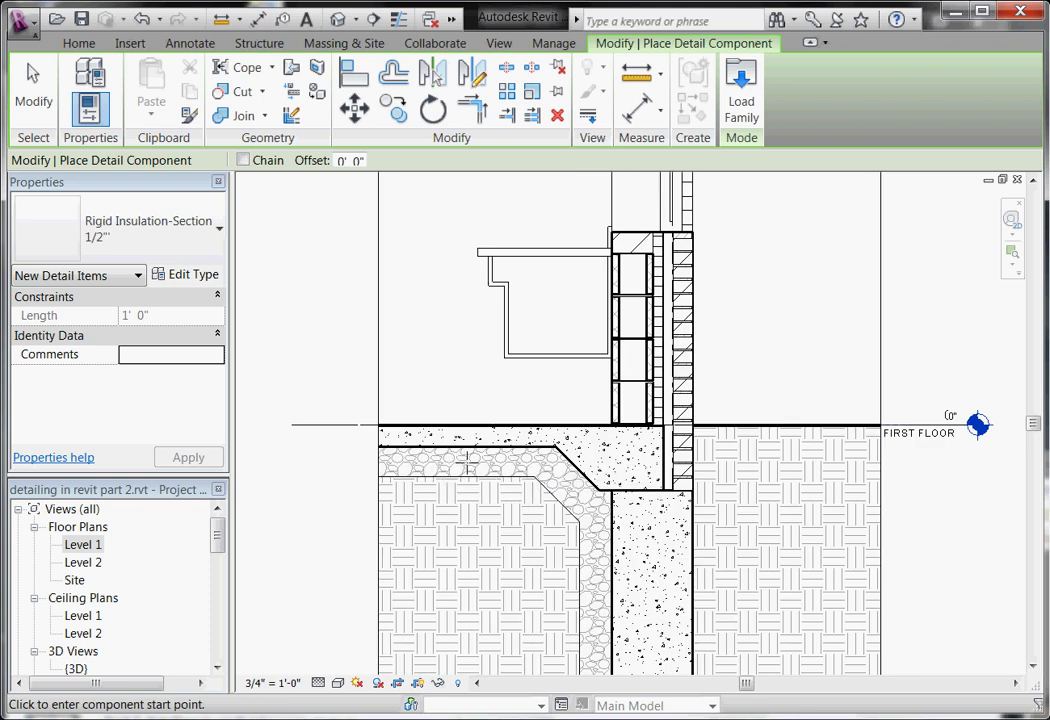
scroll(562, 437, "down", 1)
scroll(586, 529, "up", 1)
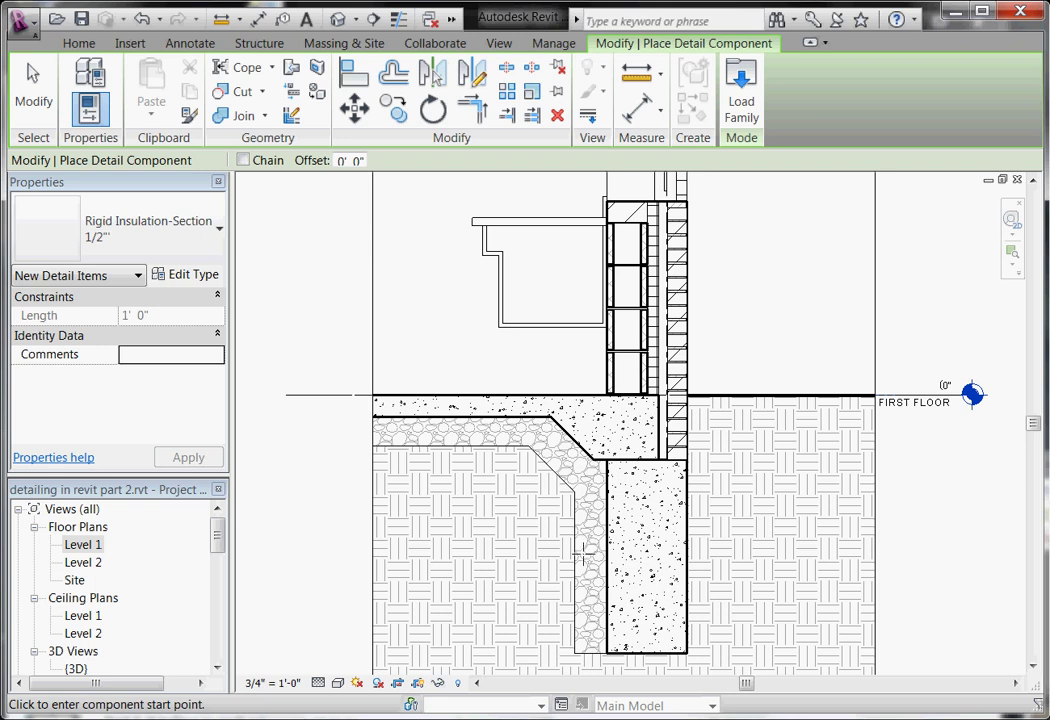
scroll(584, 490, "up", 1)
scroll(594, 531, "down", 2)
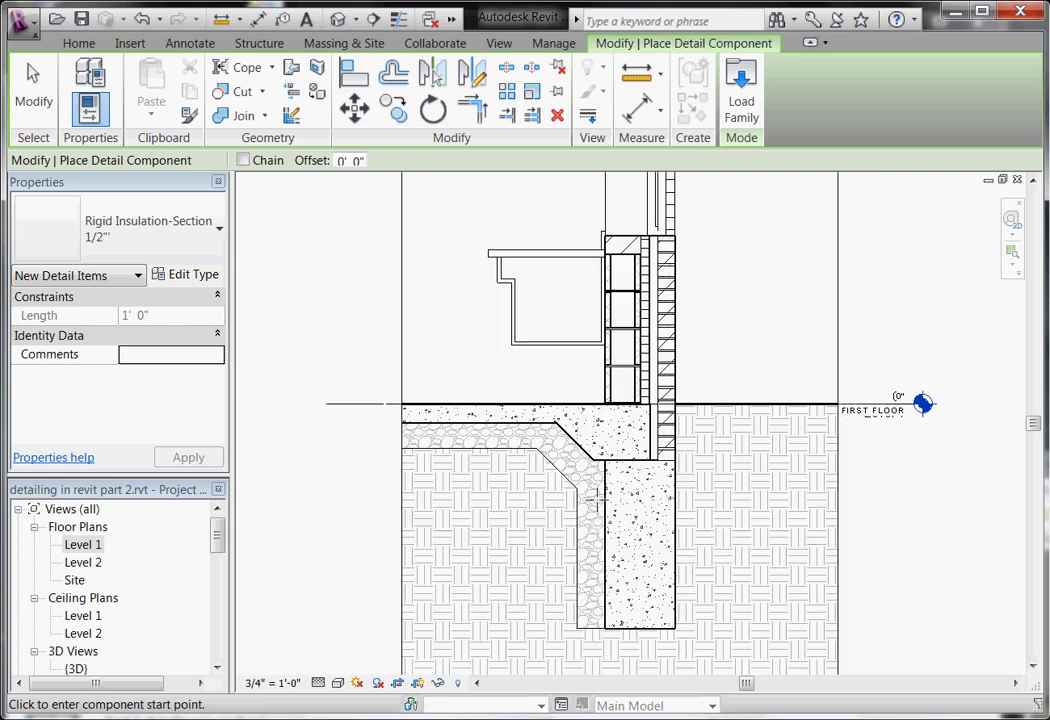
scroll(444, 431, "up", 2)
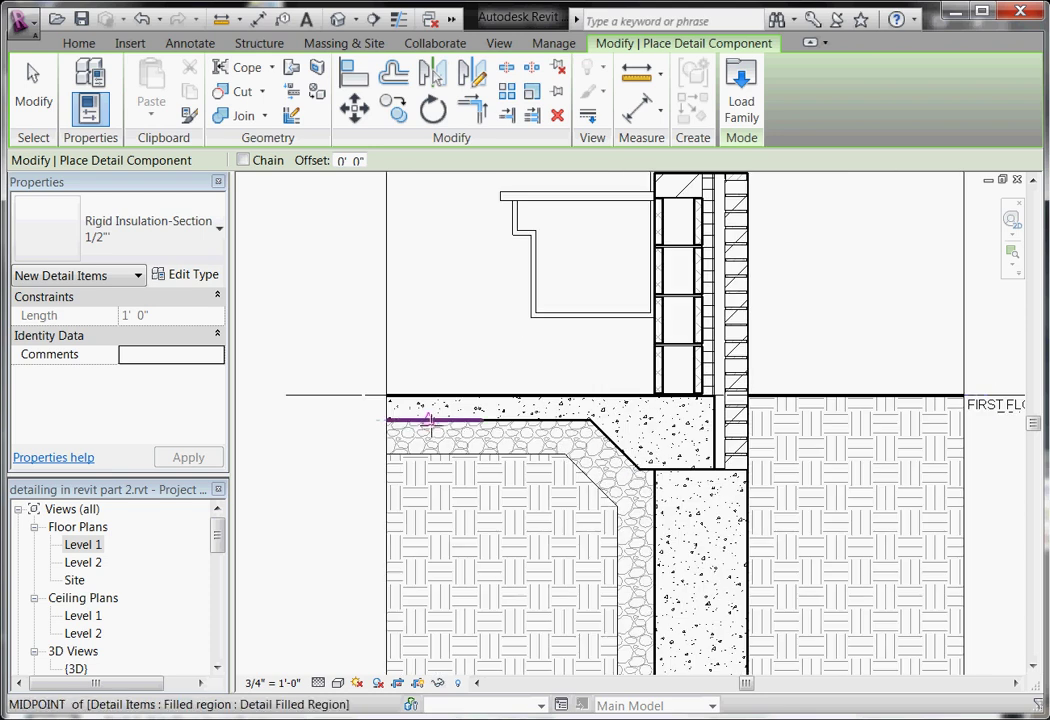
left_click(428, 420)
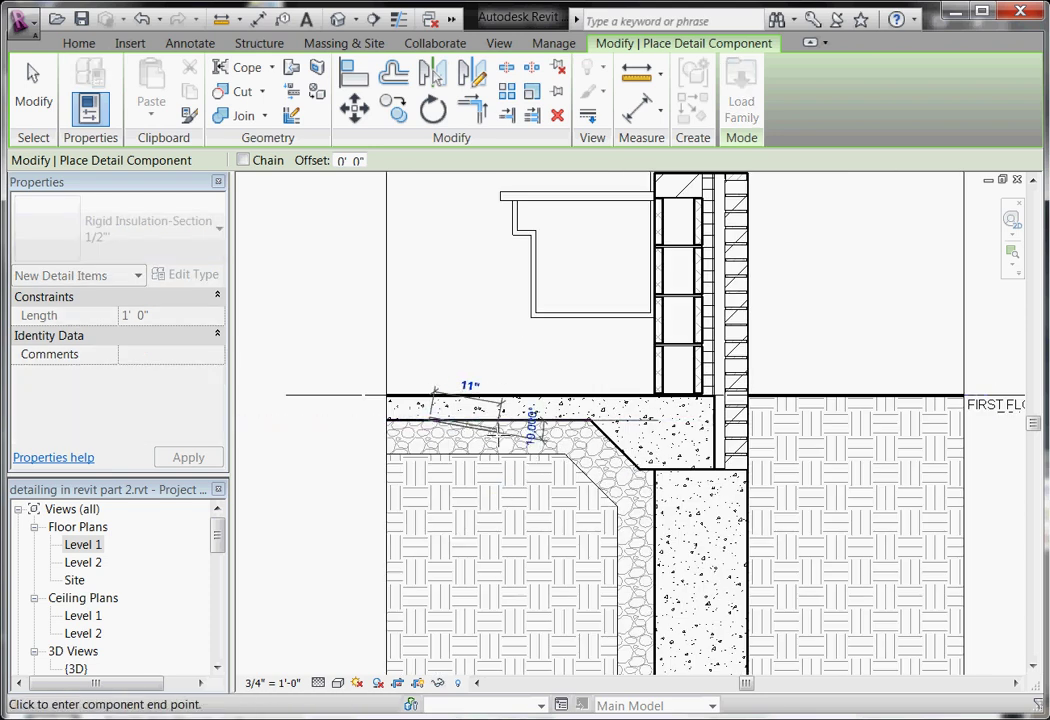
key("Escape")
scroll(440, 432, "up", 1)
left_click(420, 436)
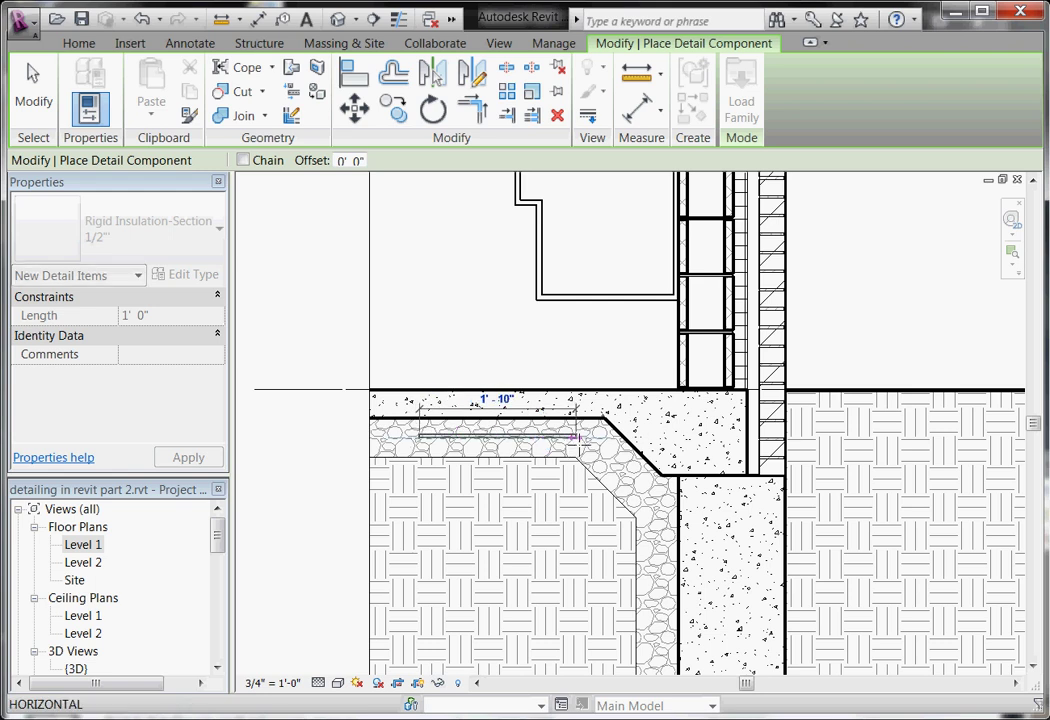
left_click(605, 437)
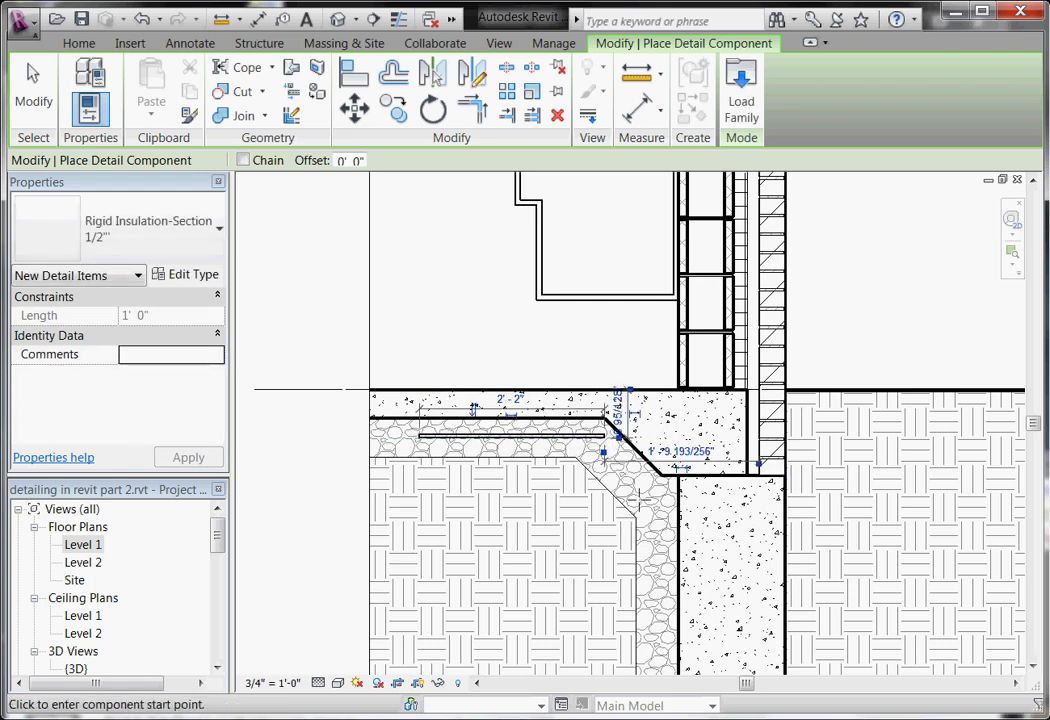
Add a vertical insulation strip beside the footing and an angled strip along the sloped edge
left_click(667, 637)
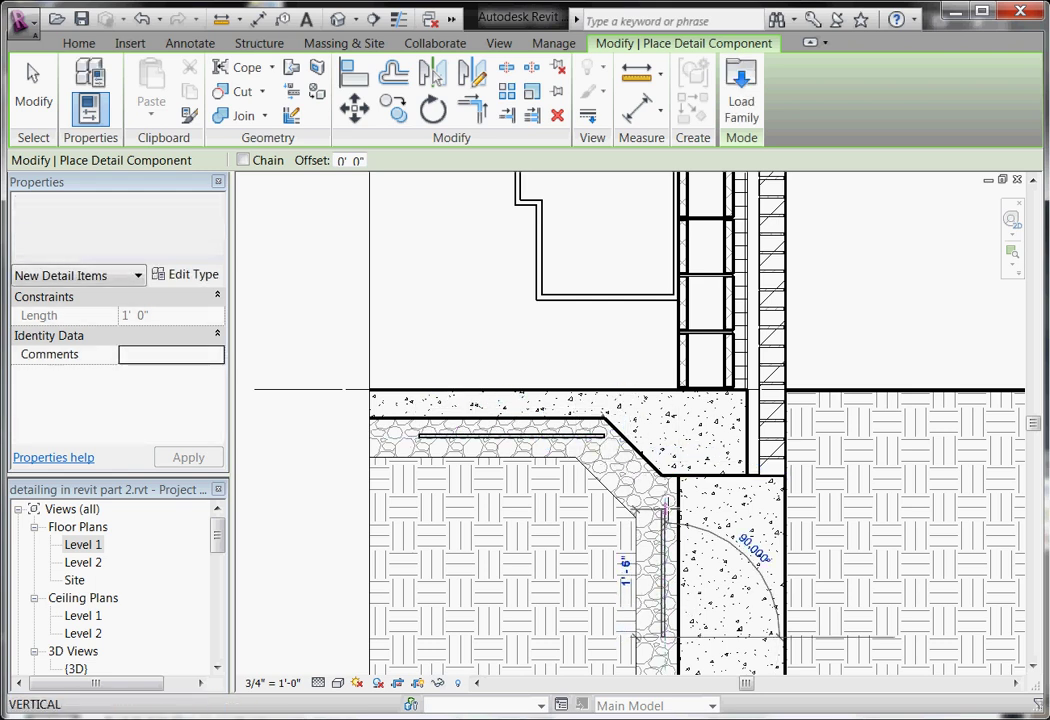
left_click(666, 488)
left_click(666, 488)
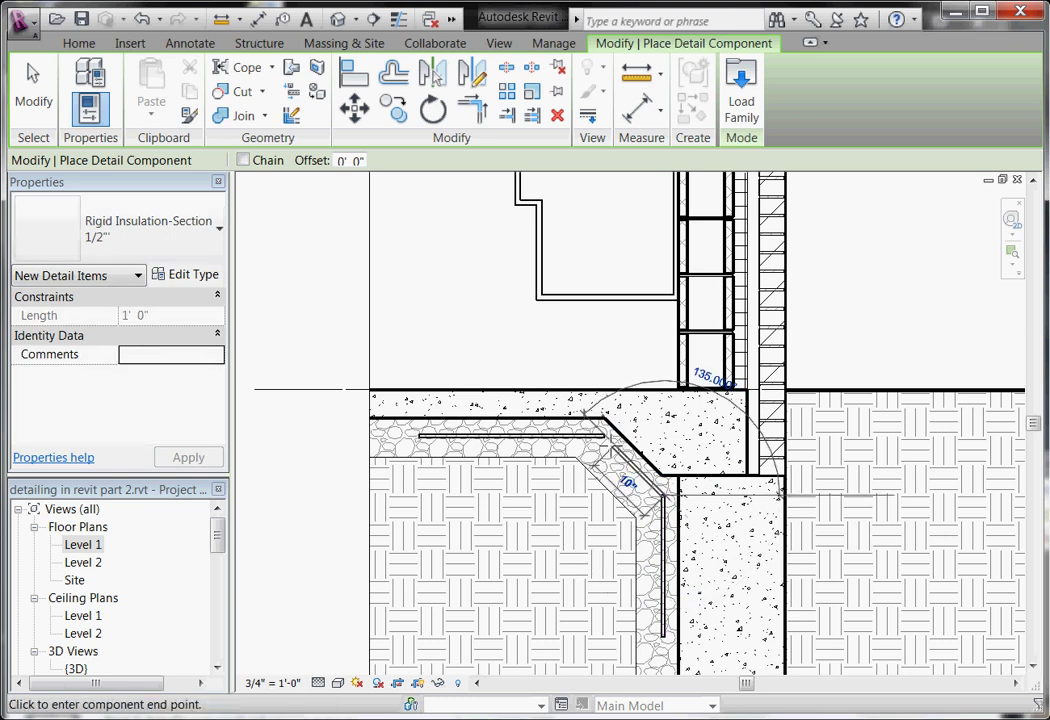
left_click(605, 437)
key("Escape")
key("Escape")
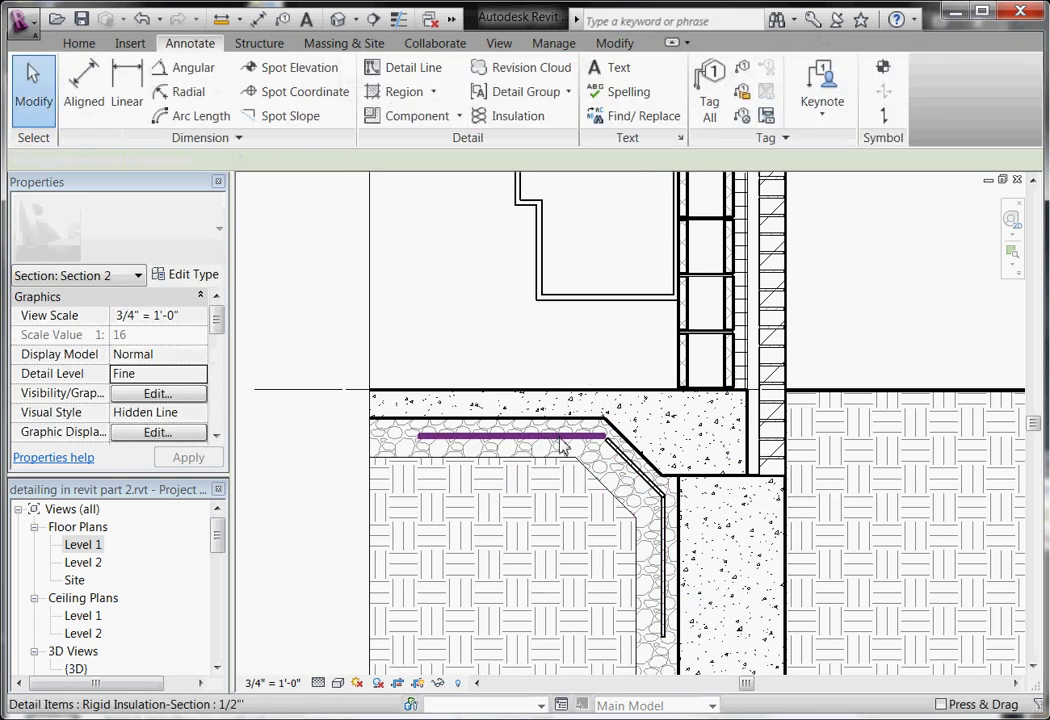
left_click(563, 447)
left_click(184, 279)
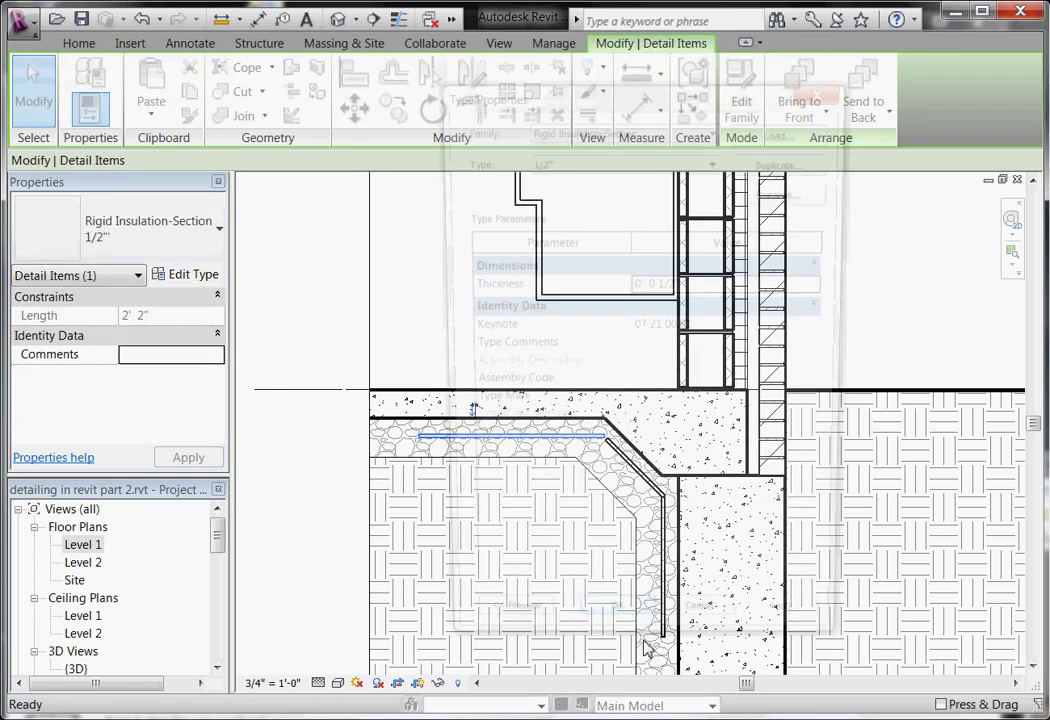
Switch the horizontal, angled and vertical insulation pieces to Rigid Insulation-Section 2"
left_click(708, 637)
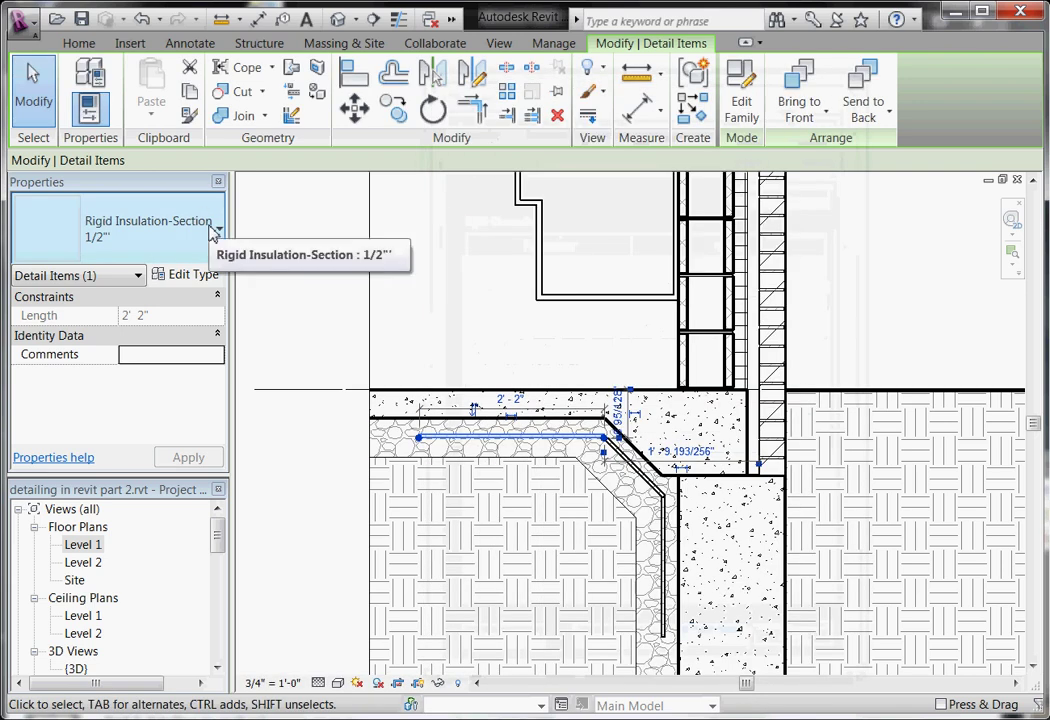
left_click(211, 236)
scroll(170, 640, "down", 1)
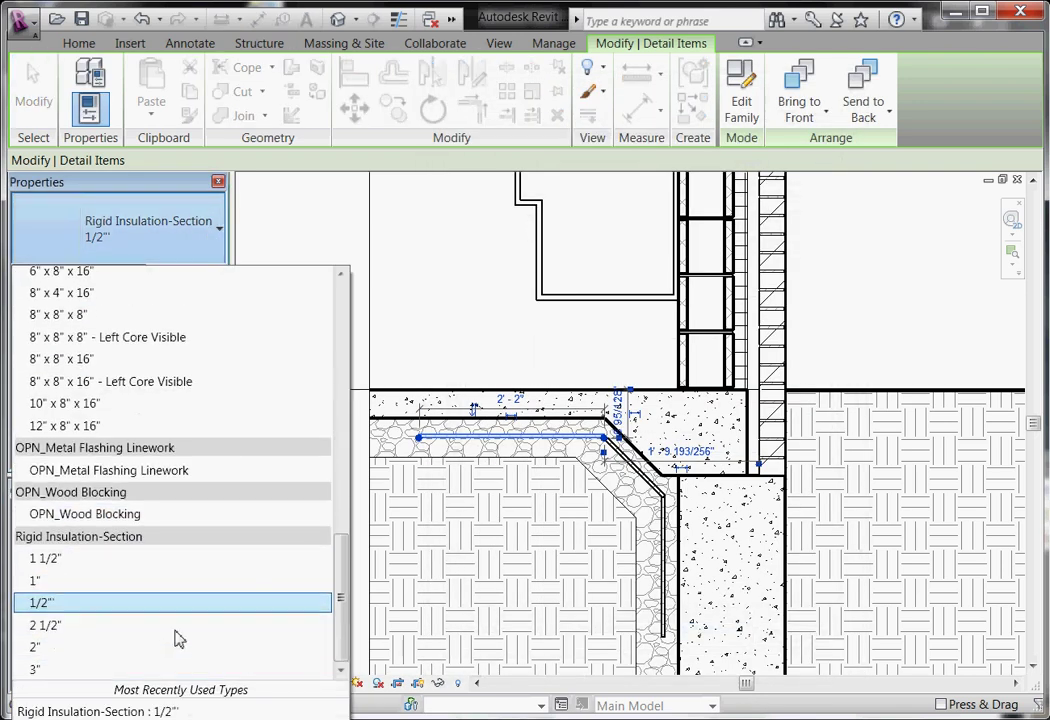
left_click(162, 648)
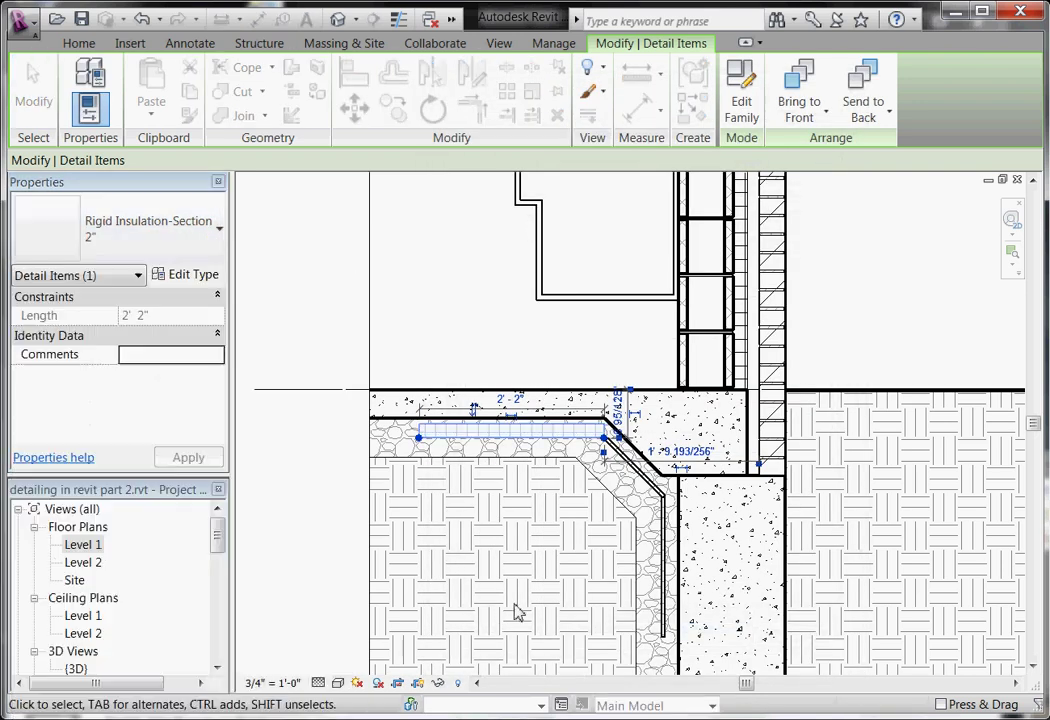
left_click(641, 486)
left_click(660, 530, "ctrl")
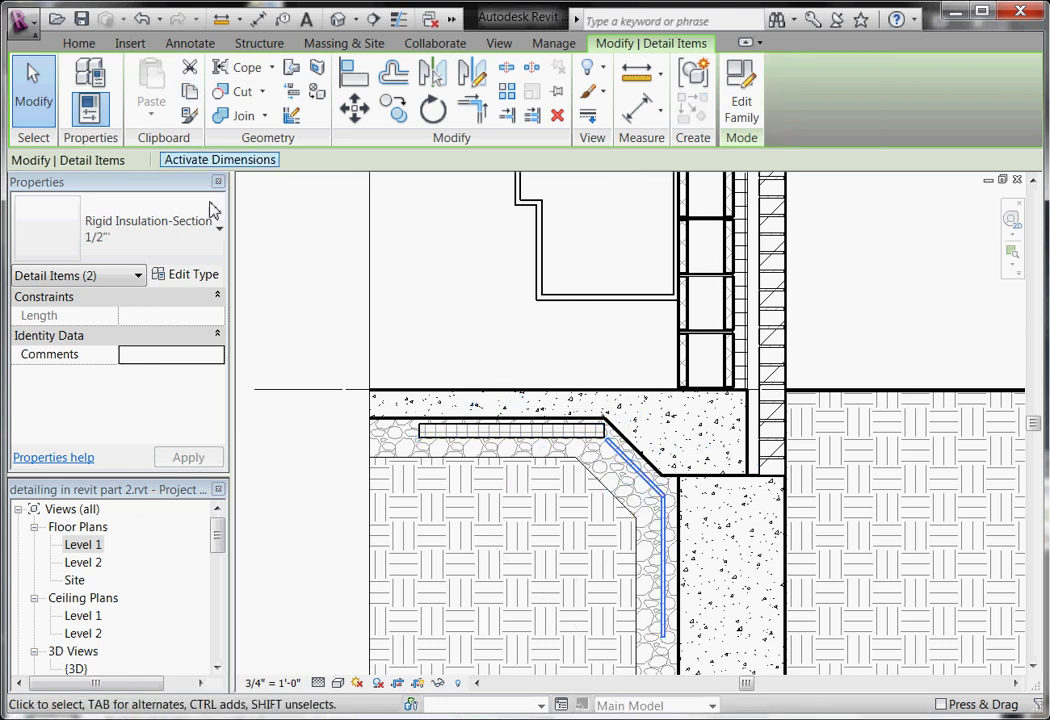
left_click(219, 229)
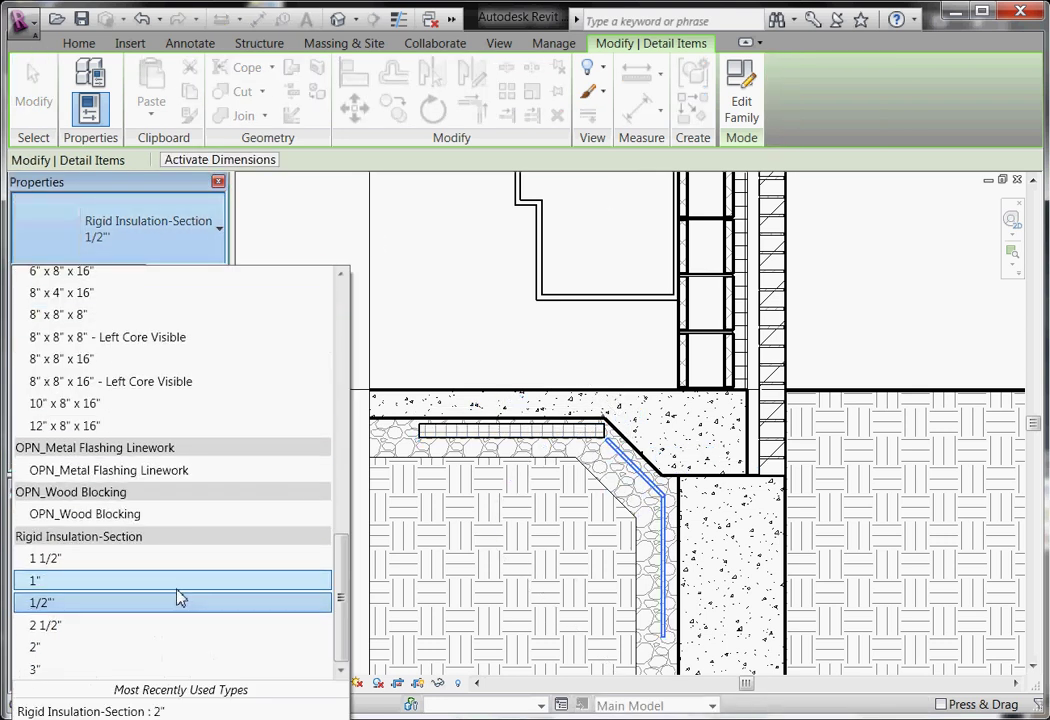
left_click(171, 650)
Select the angled insulation piece and grab its end grip to resize it
scroll(616, 504, "up", 2)
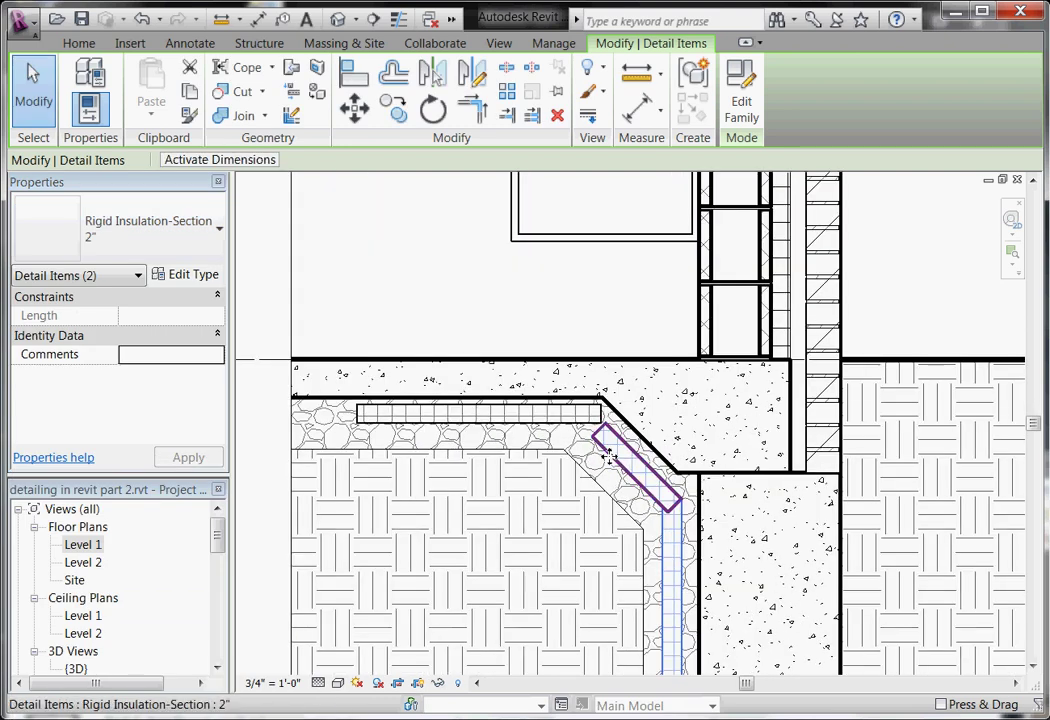
key("Escape")
scroll(614, 440, "up", 1)
left_click(614, 440)
left_click(592, 408)
Finish resizing the angled insulation to 1' 0 3/4" and send it to the back
left_click(594, 408)
scroll(640, 420, "down", 1)
key("Escape")
left_click(638, 425)
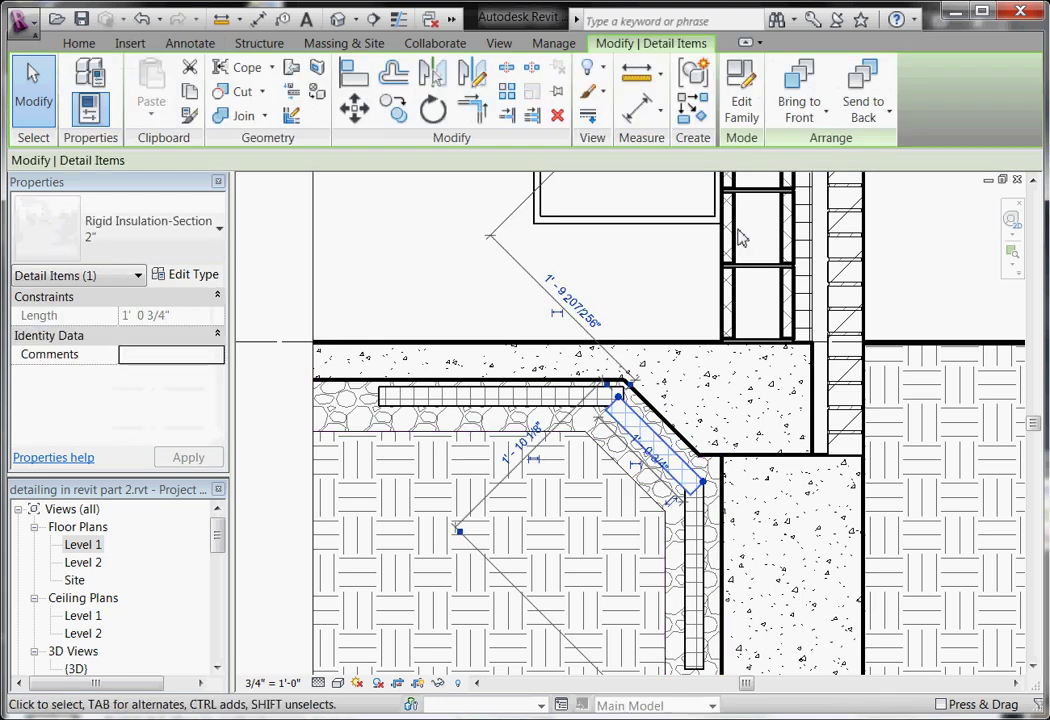
left_click(825, 117)
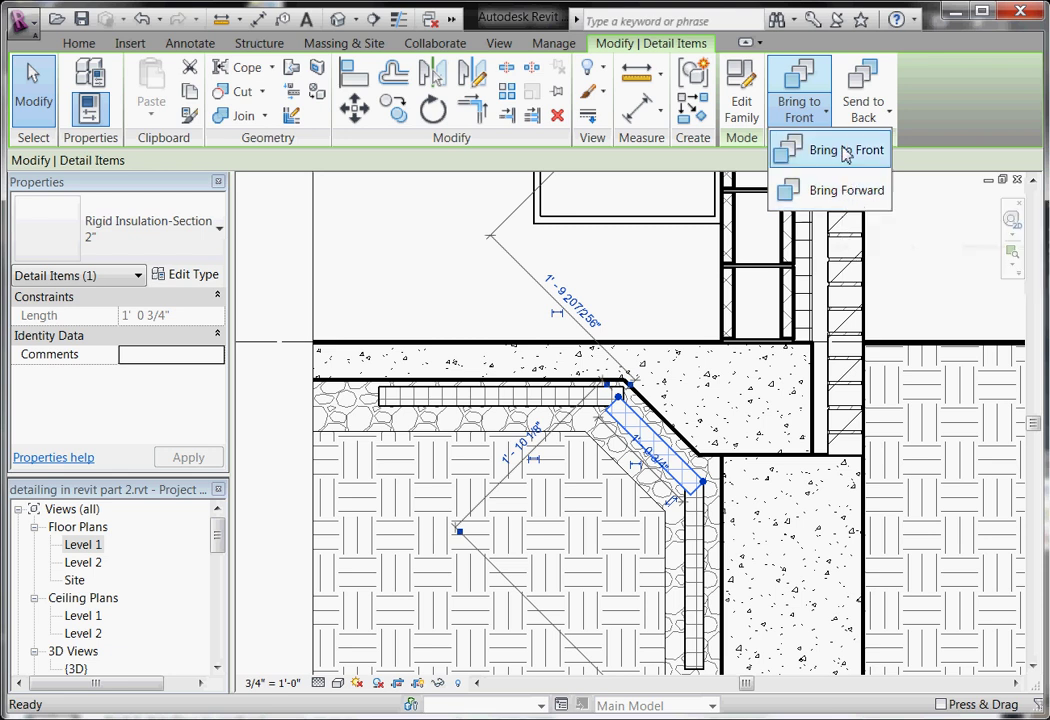
left_click(845, 149)
left_click(887, 128)
left_click(861, 146)
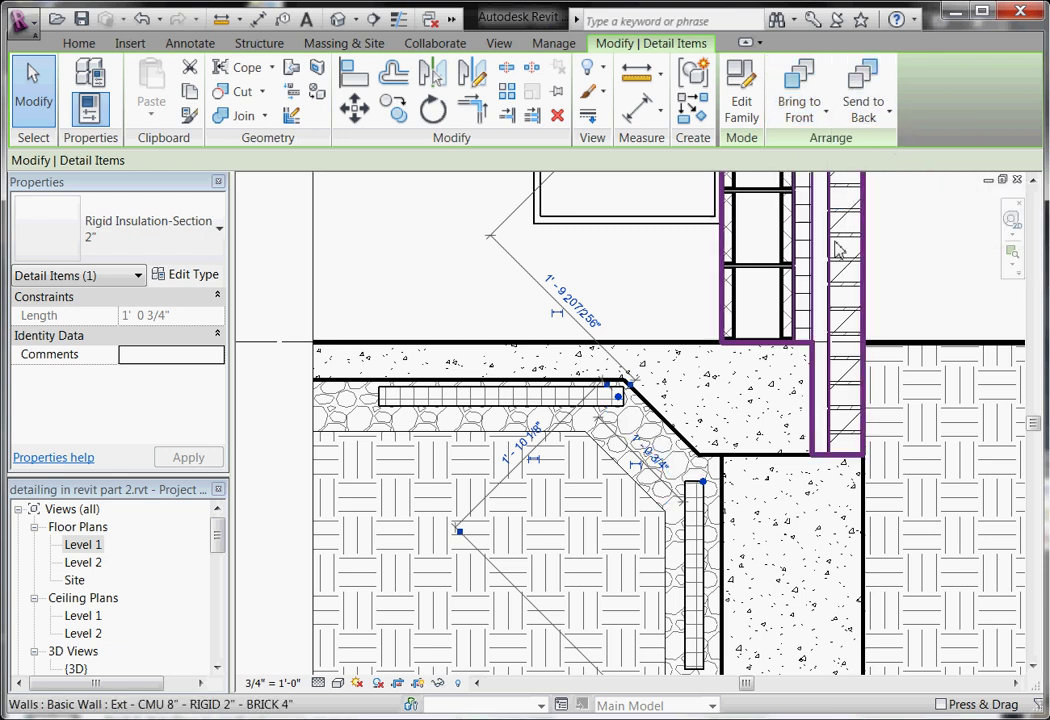
Send the gravel filled region behind all details, then reselect the angled insulation piece
left_click(606, 476)
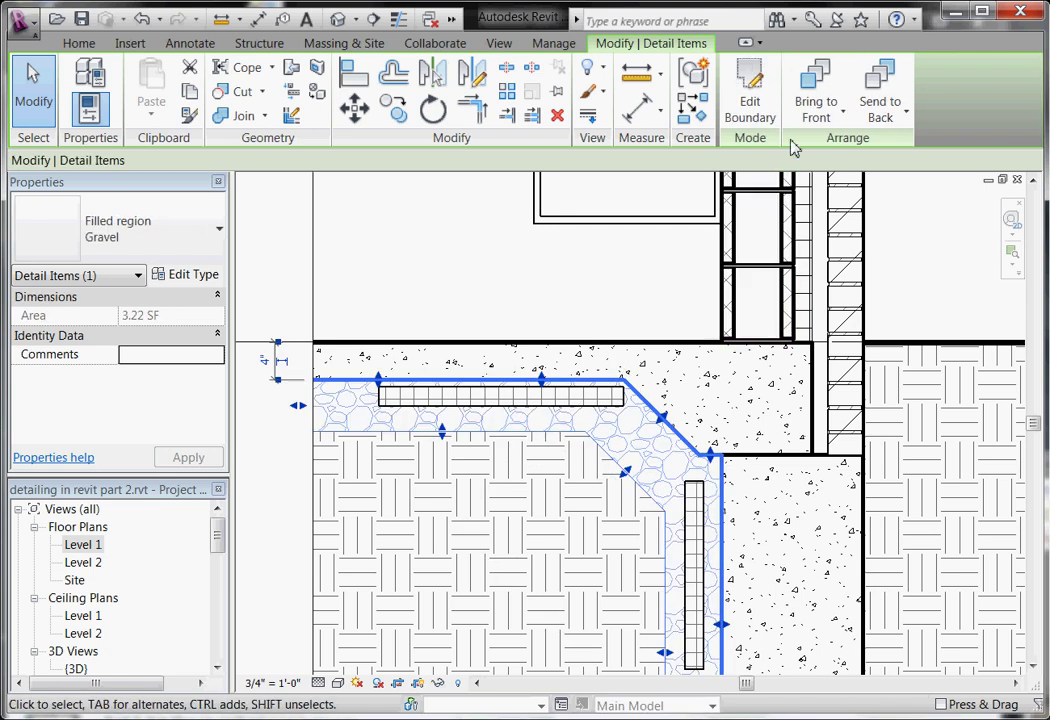
left_click(878, 125)
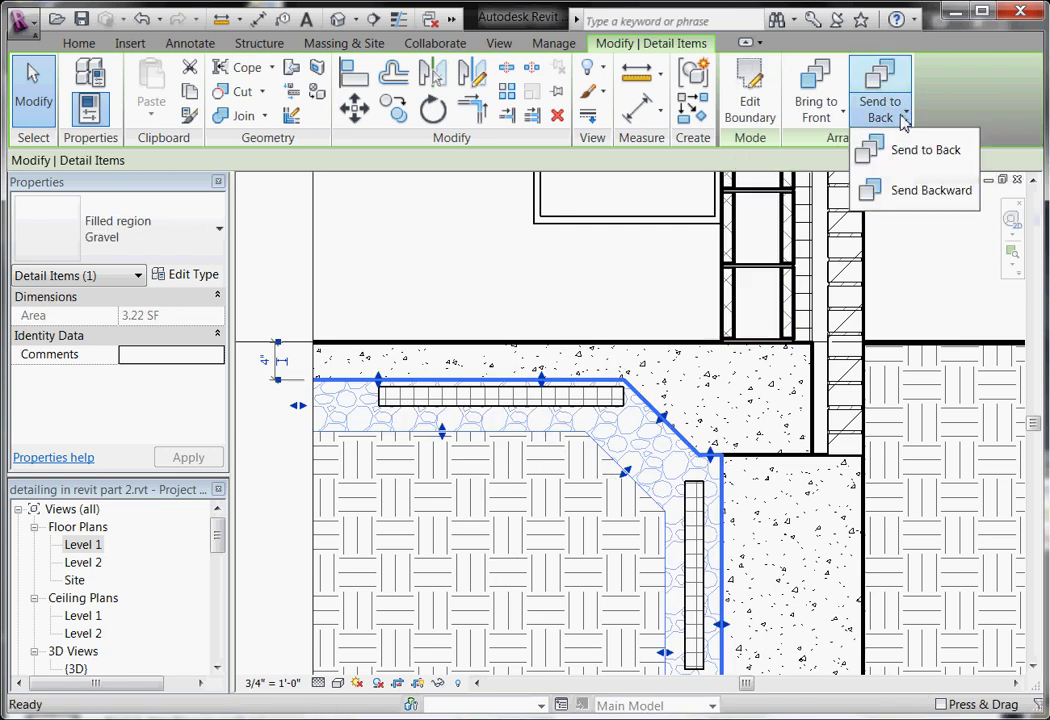
left_click(915, 152)
key("Escape")
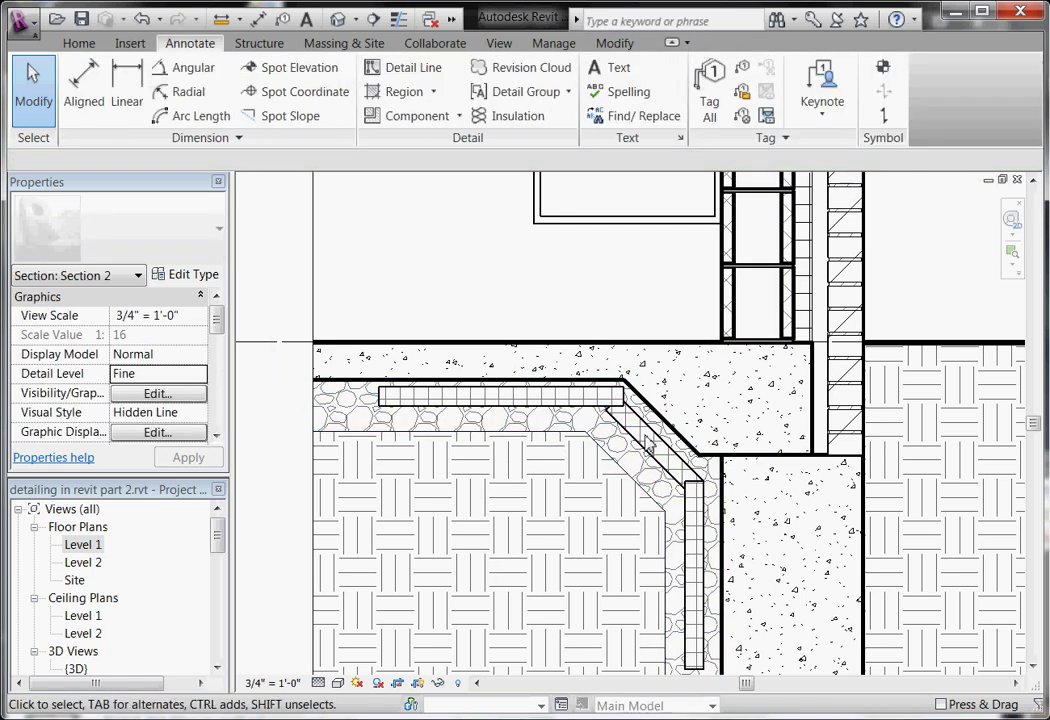
left_click(658, 446)
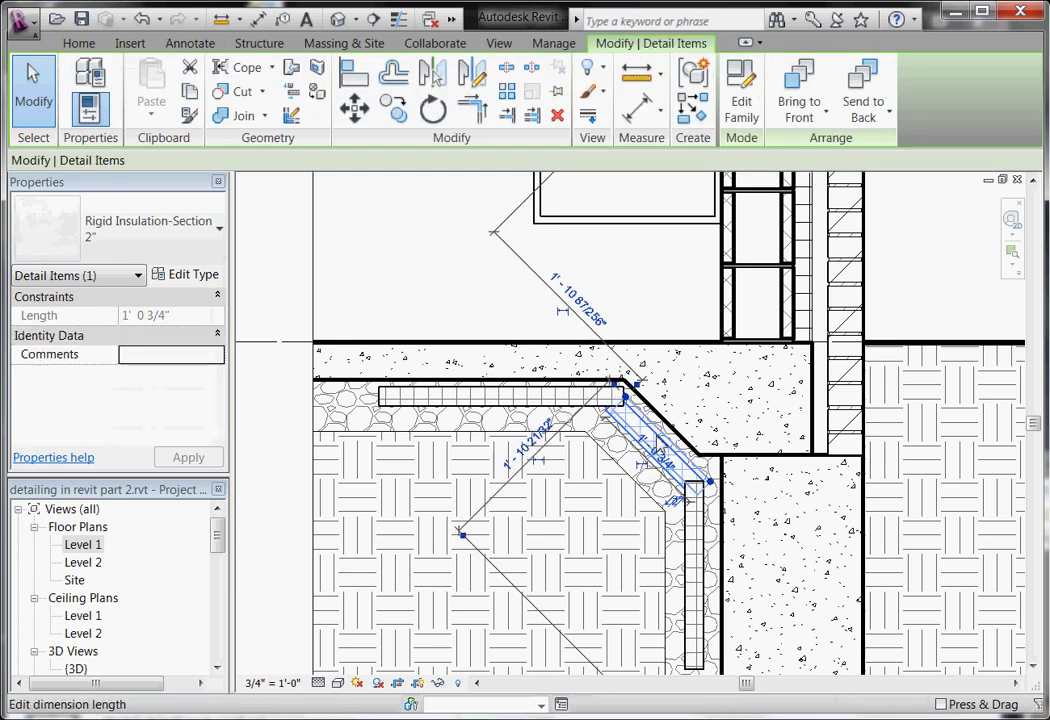
Deselect the insulation, zoom out over the wall section, and move to the Modify tab
key("Escape")
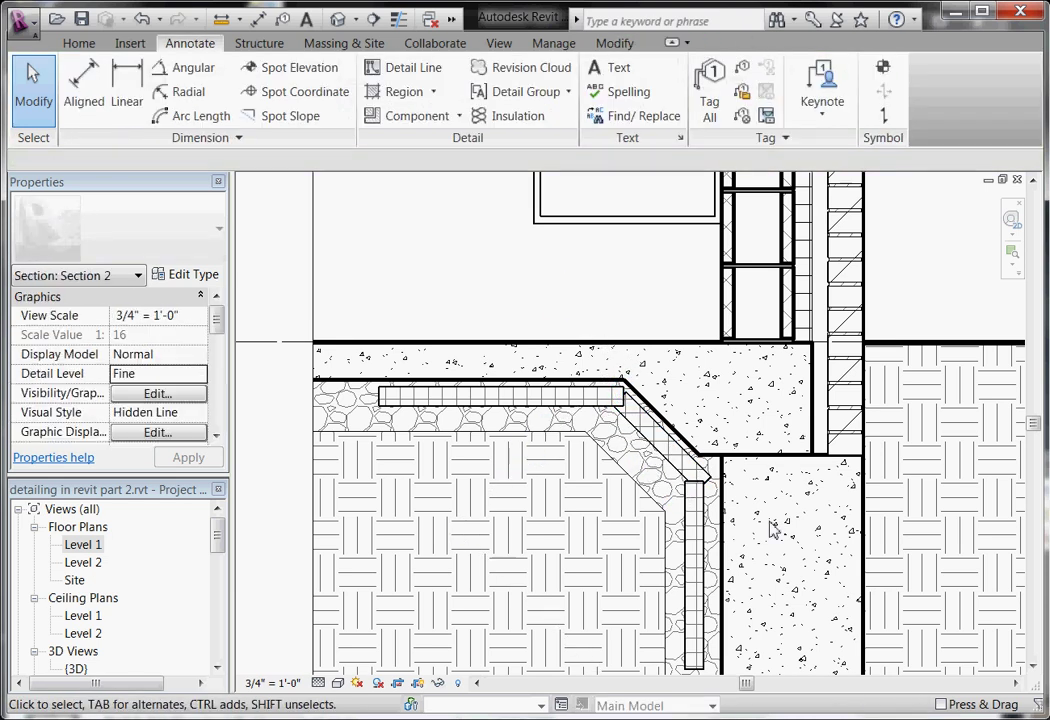
scroll(773, 530, "down", 2)
scroll(785, 558, "down", 2)
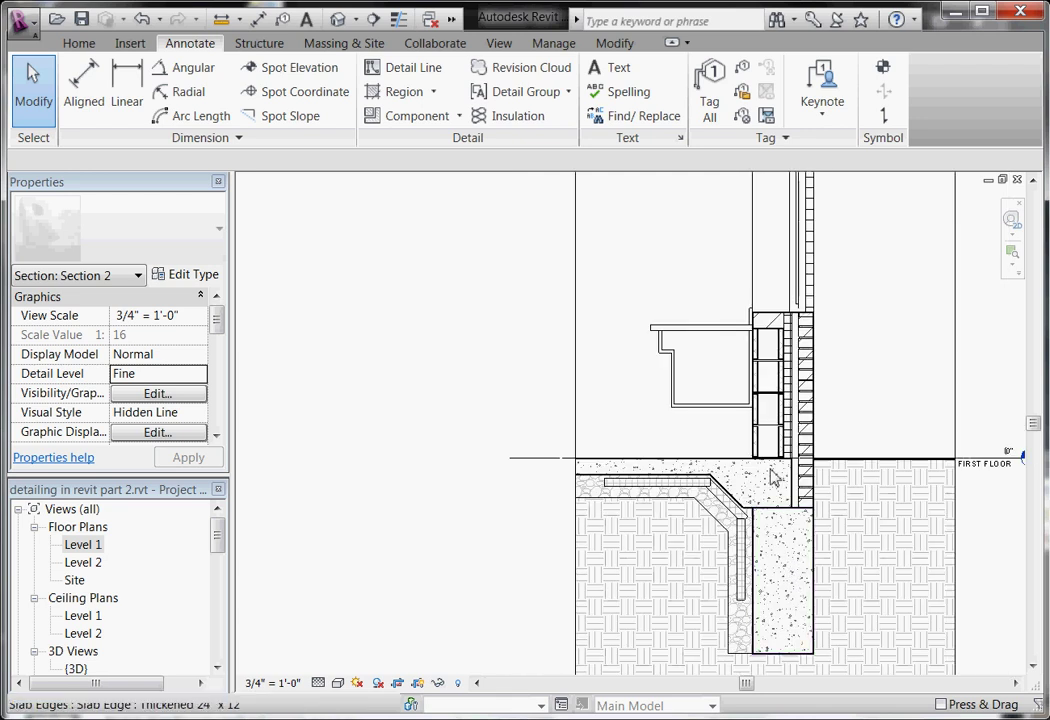
scroll(762, 502, "down", 1)
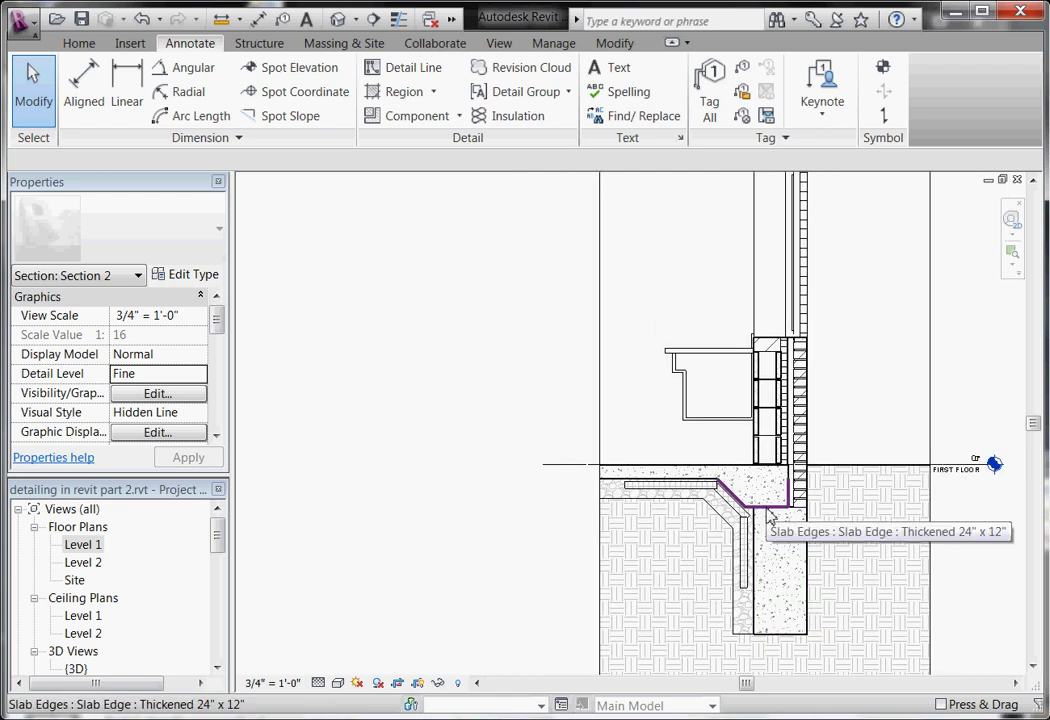
scroll(770, 518, "up", 2)
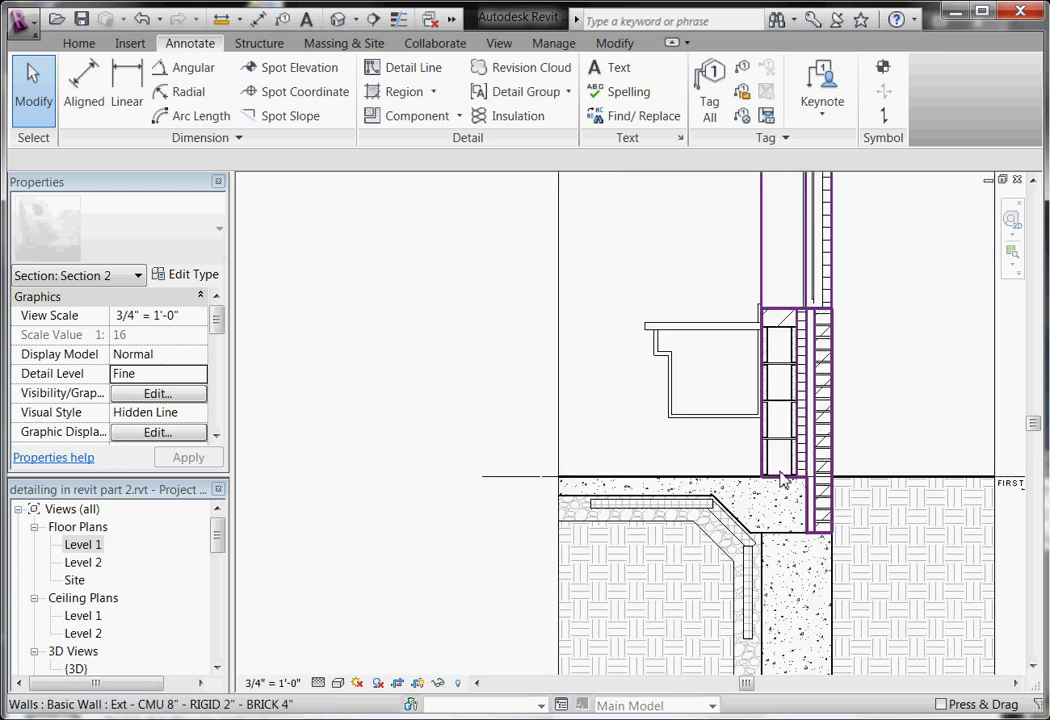
scroll(783, 566, "down", 2)
scroll(783, 566, "down", 2)
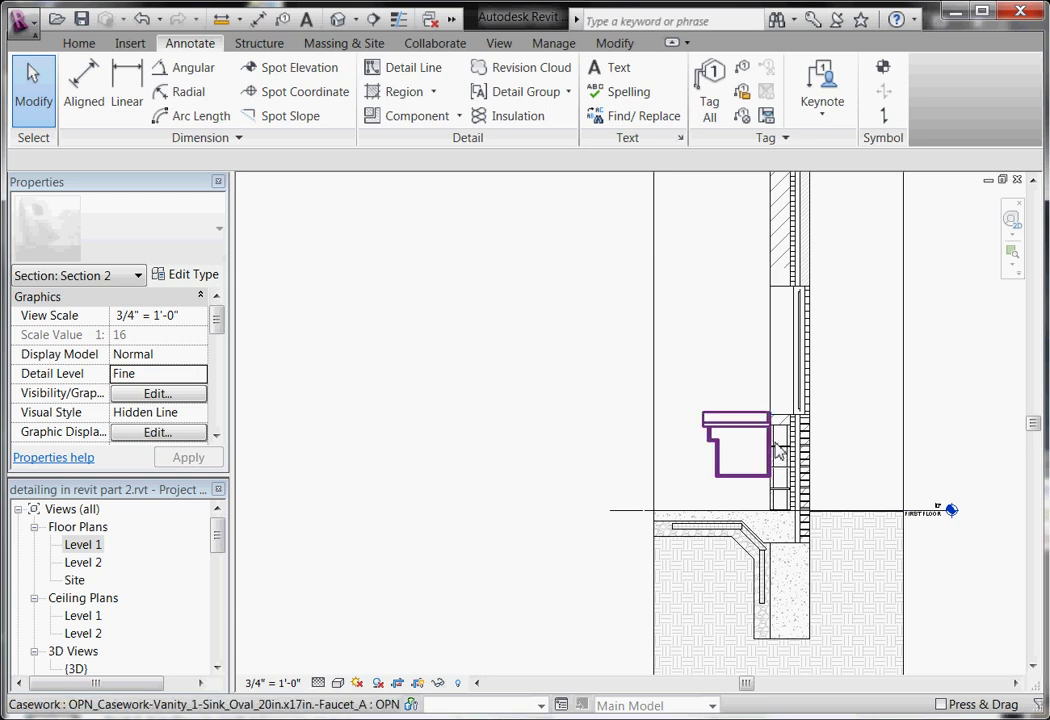
left_click(500, 43)
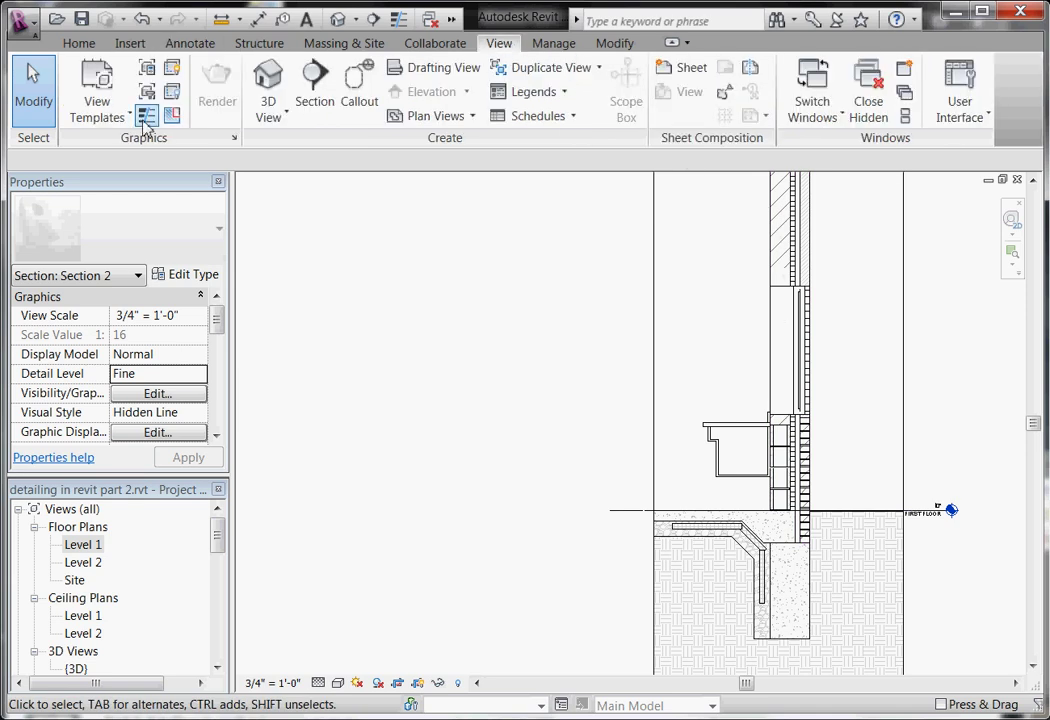
left_click(614, 45)
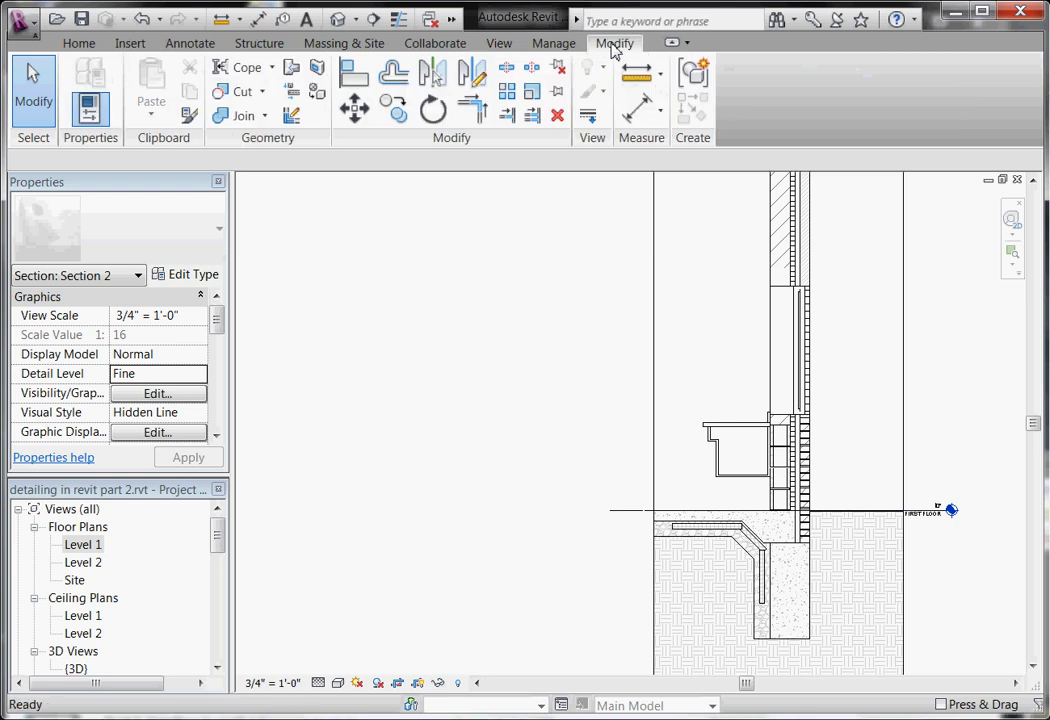
Start Linework, dismiss the save reminder without saving, and choose the Detail 1 line style
left_click(589, 117)
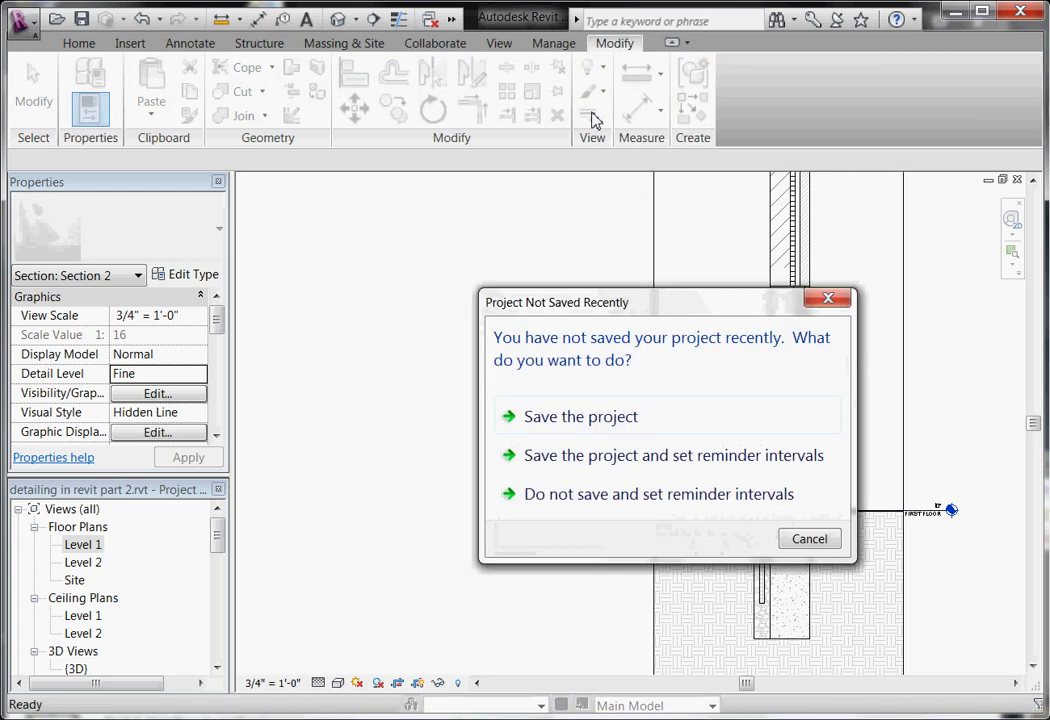
left_click(805, 539)
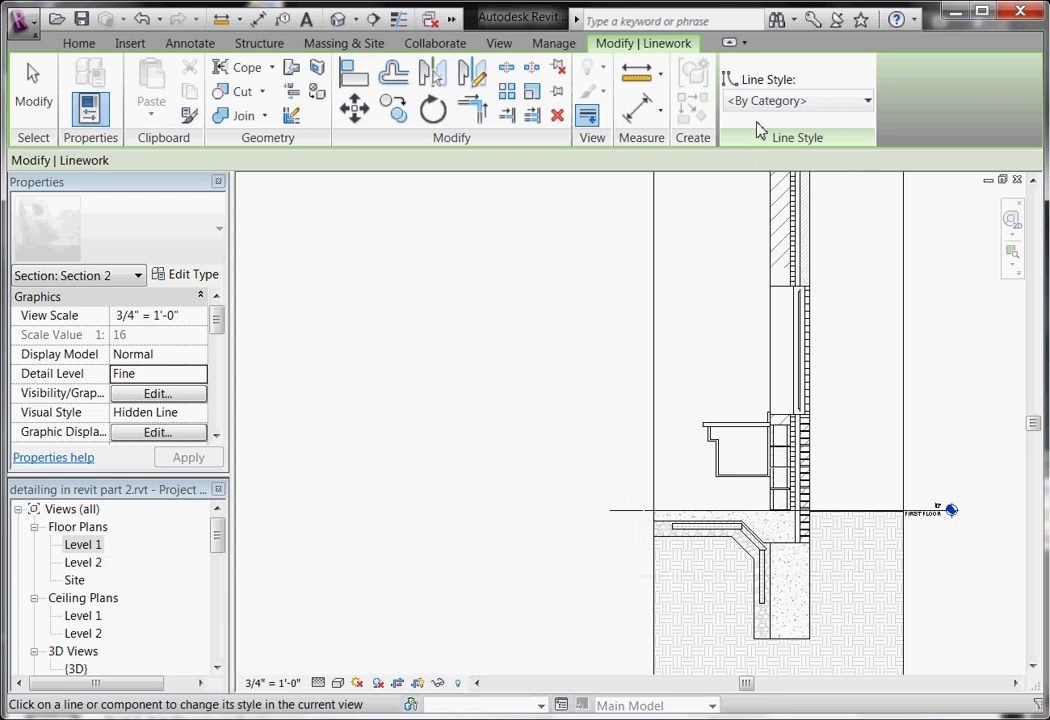
left_click(865, 102)
left_click_drag(865, 164, 872, 203)
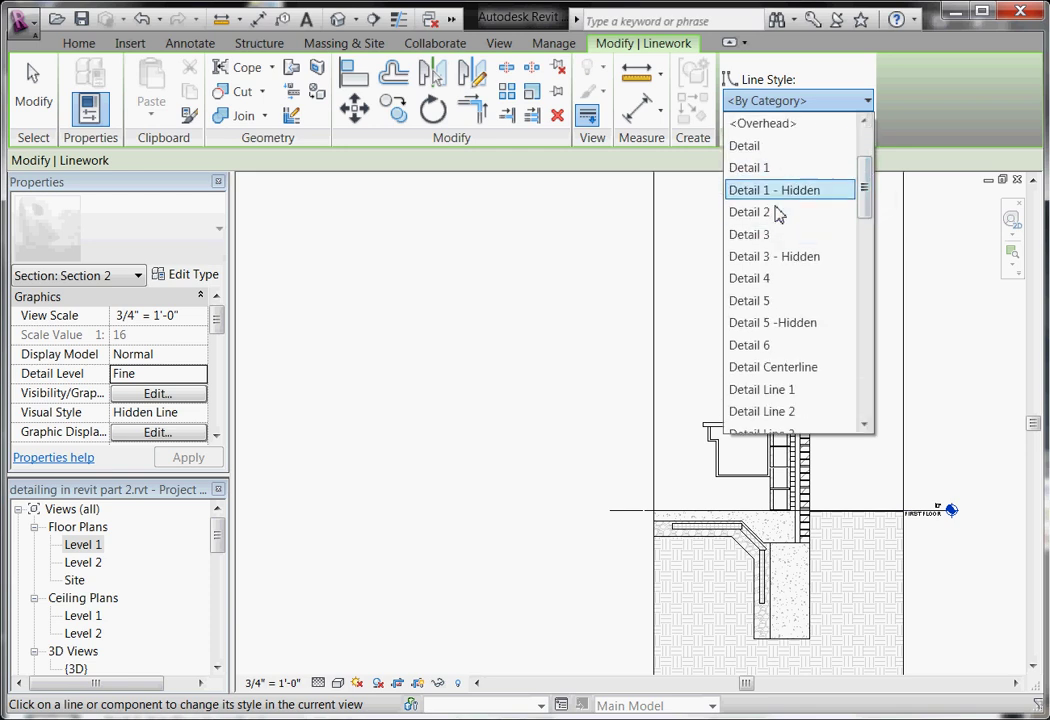
left_click(778, 169)
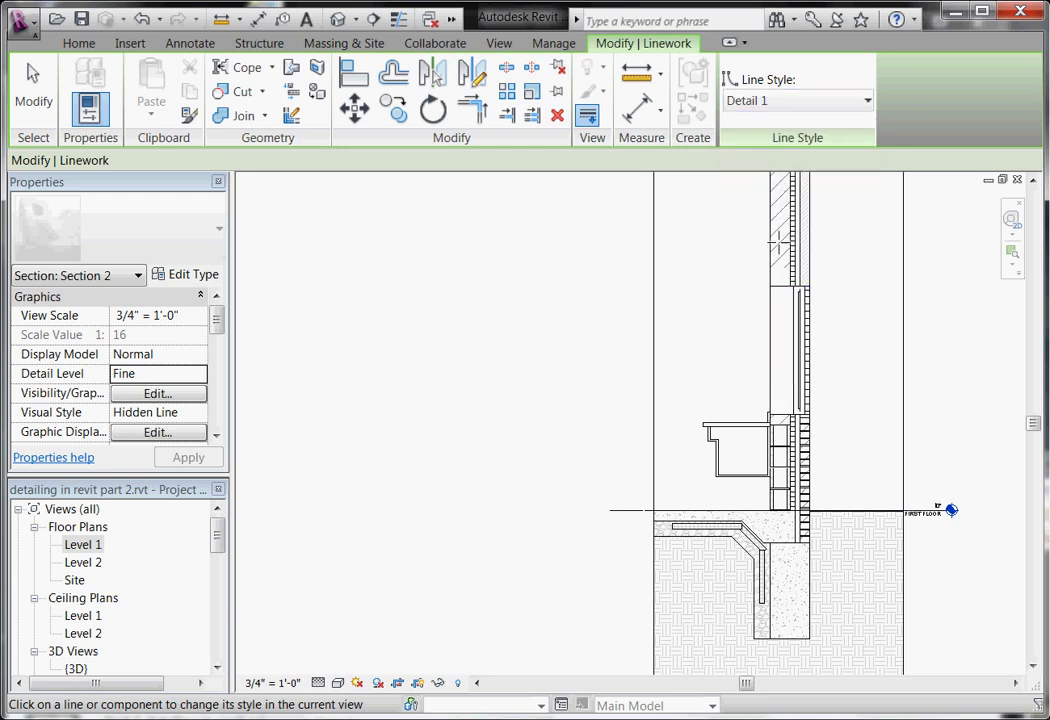
Toggle the Thin Lines display with TL
key("t")
key("l")
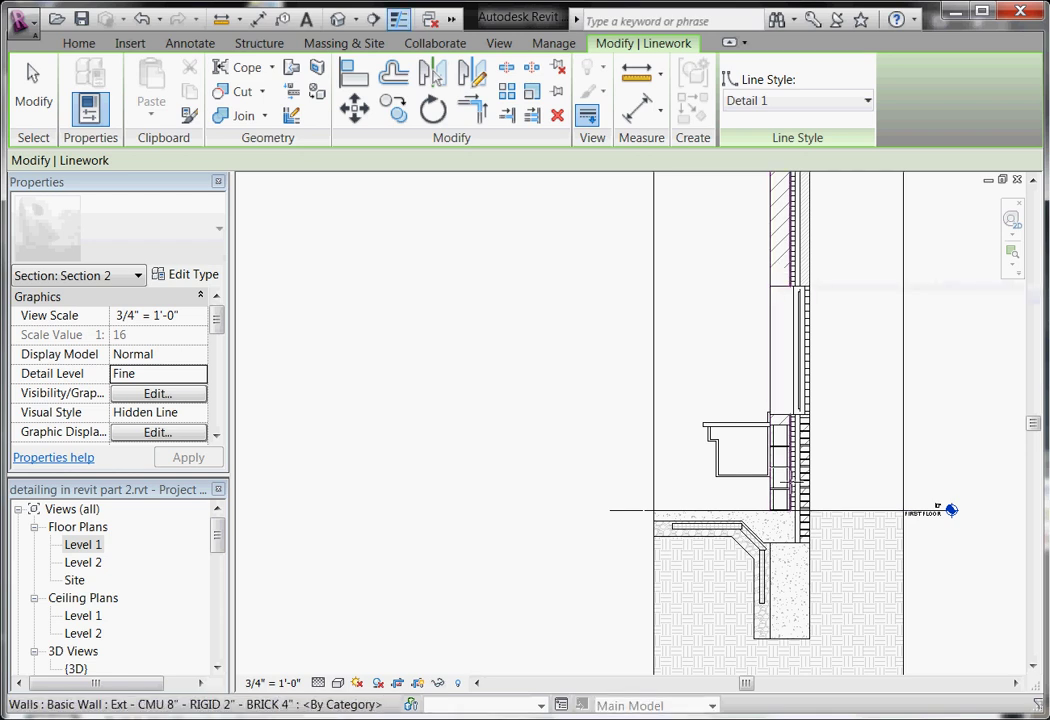
scroll(597, 530, "down", 2)
scroll(800, 280, "up", 3)
Restart Linework with Detail 1 and thin the wall's upper left cut edge above the window
key("Escape")
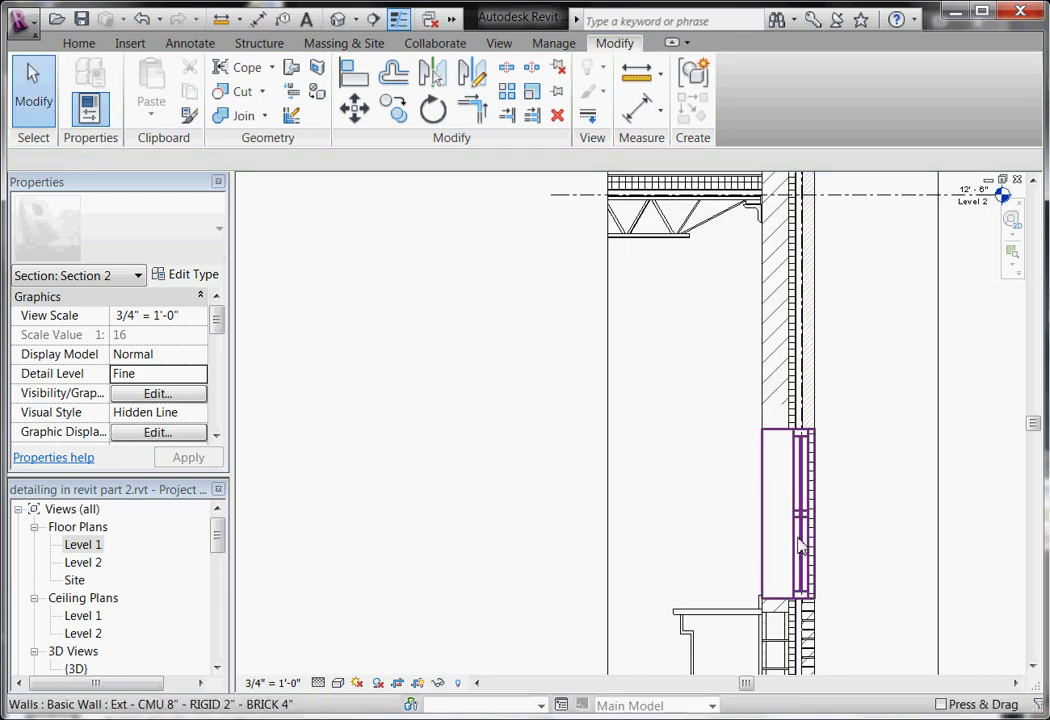
scroll(762, 405, "up", 4)
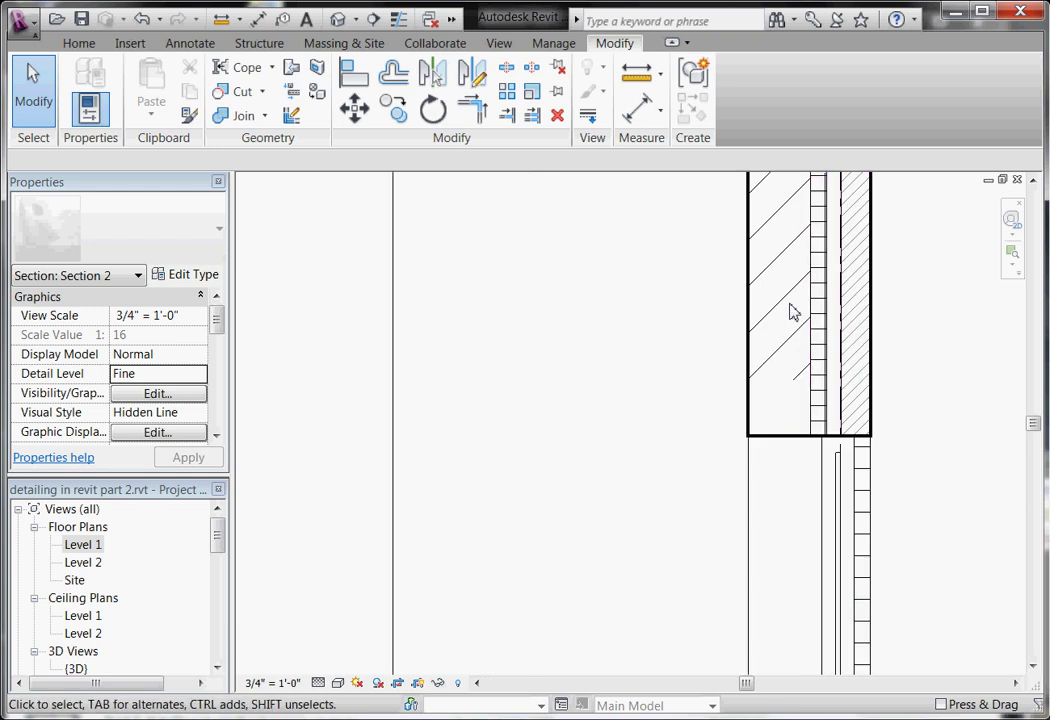
left_click(590, 117)
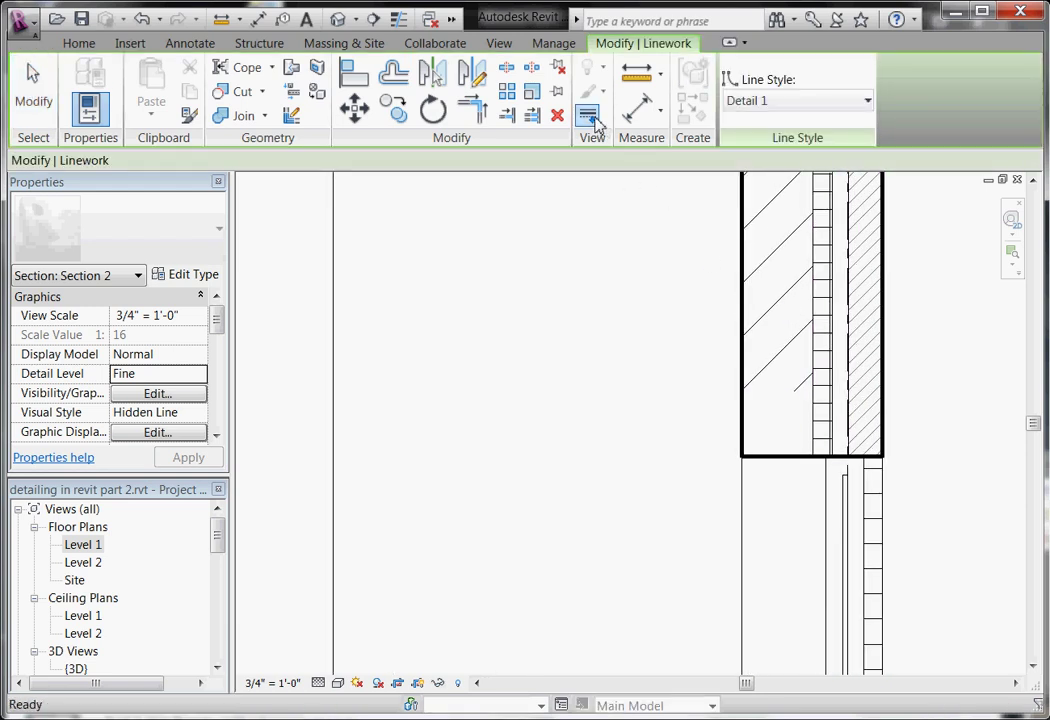
left_click(862, 100)
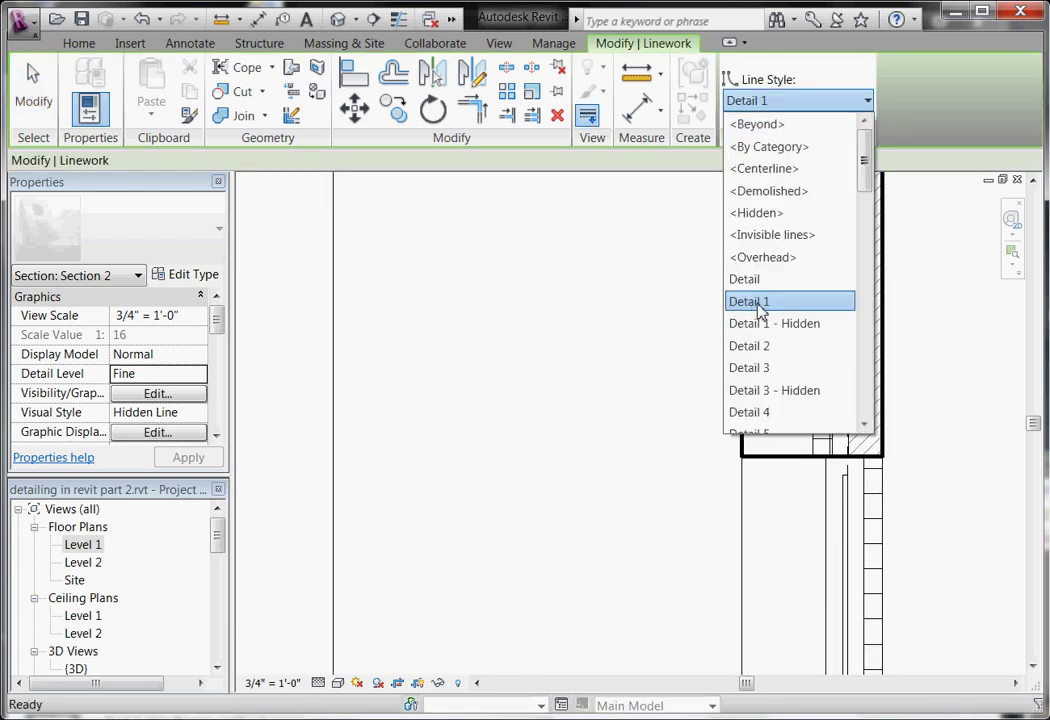
left_click(759, 305)
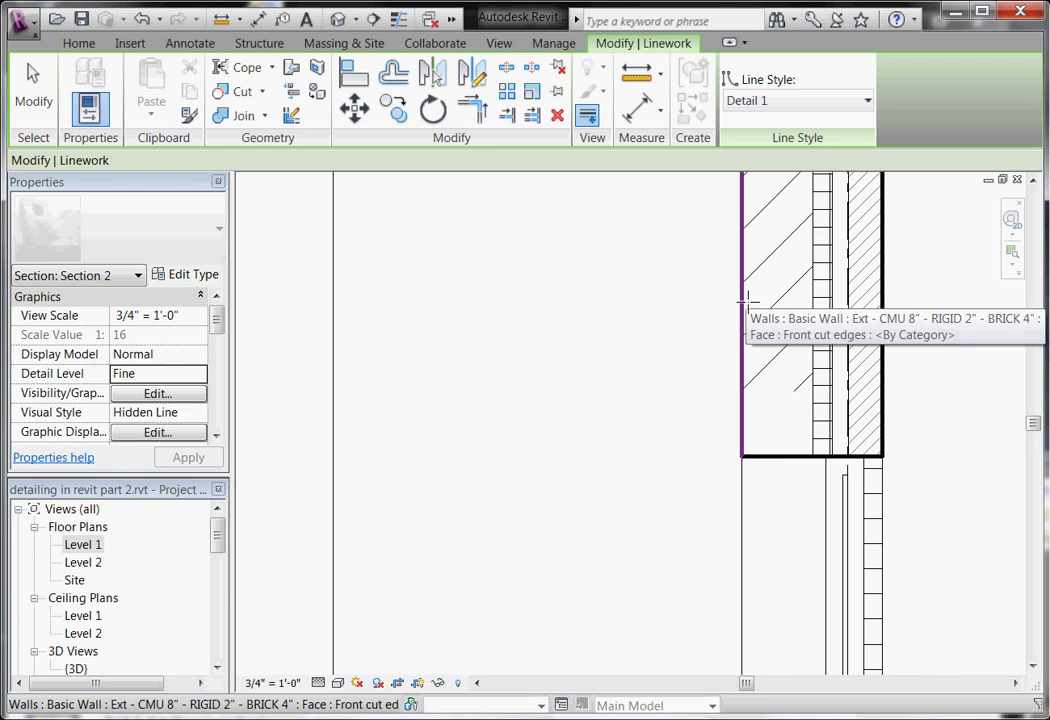
left_click(745, 300)
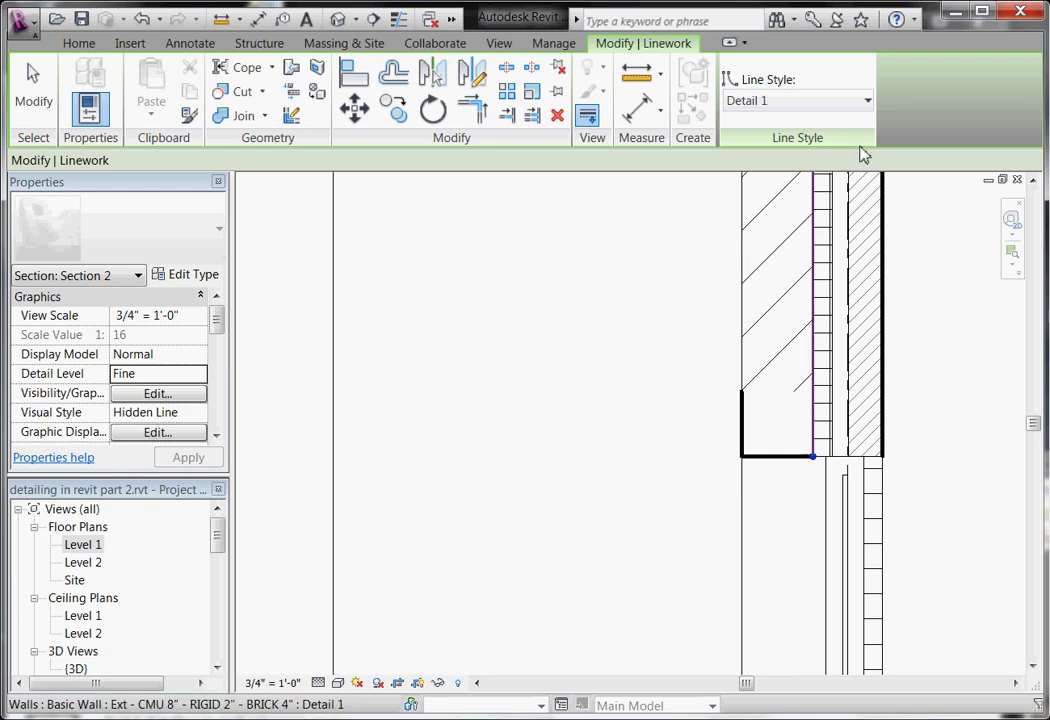
Give the wall's inner edge the heavy Detail Line 7 style
left_click(860, 100)
scroll(815, 370, "down", 4)
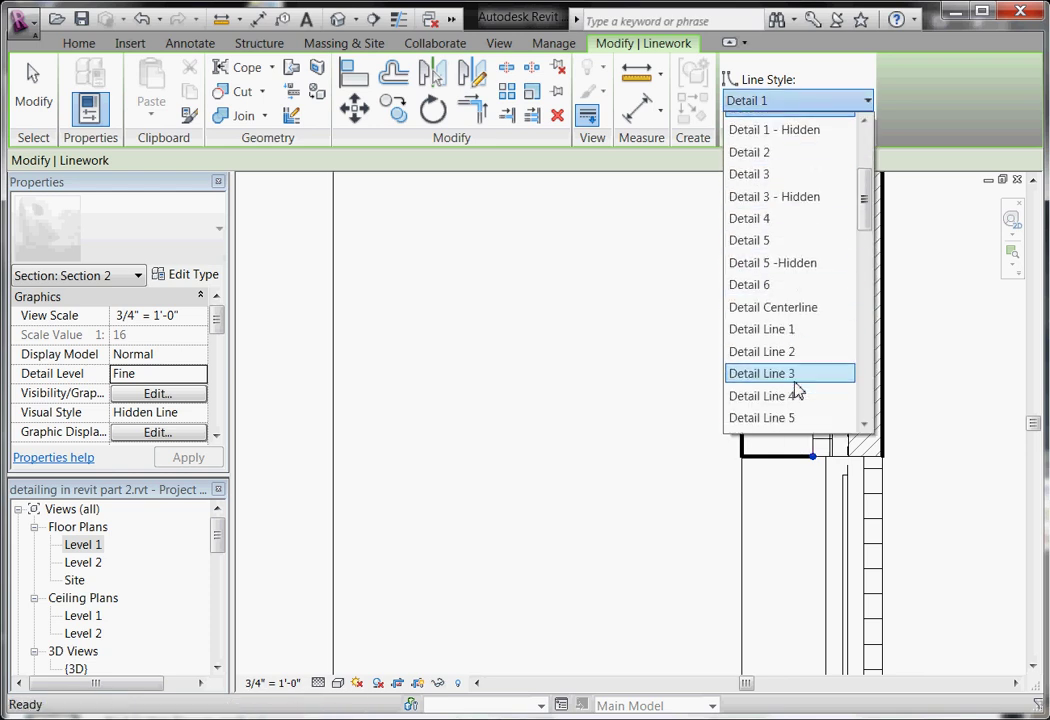
left_click(790, 412)
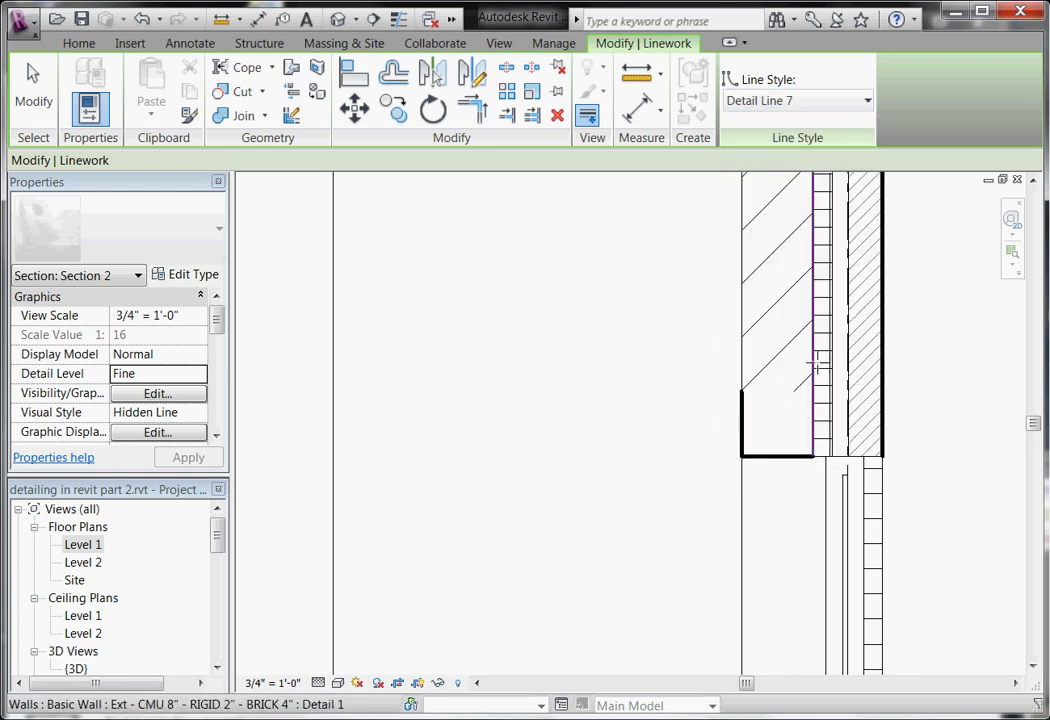
scroll(797, 503, "down", 1)
scroll(812, 465, "up", 1)
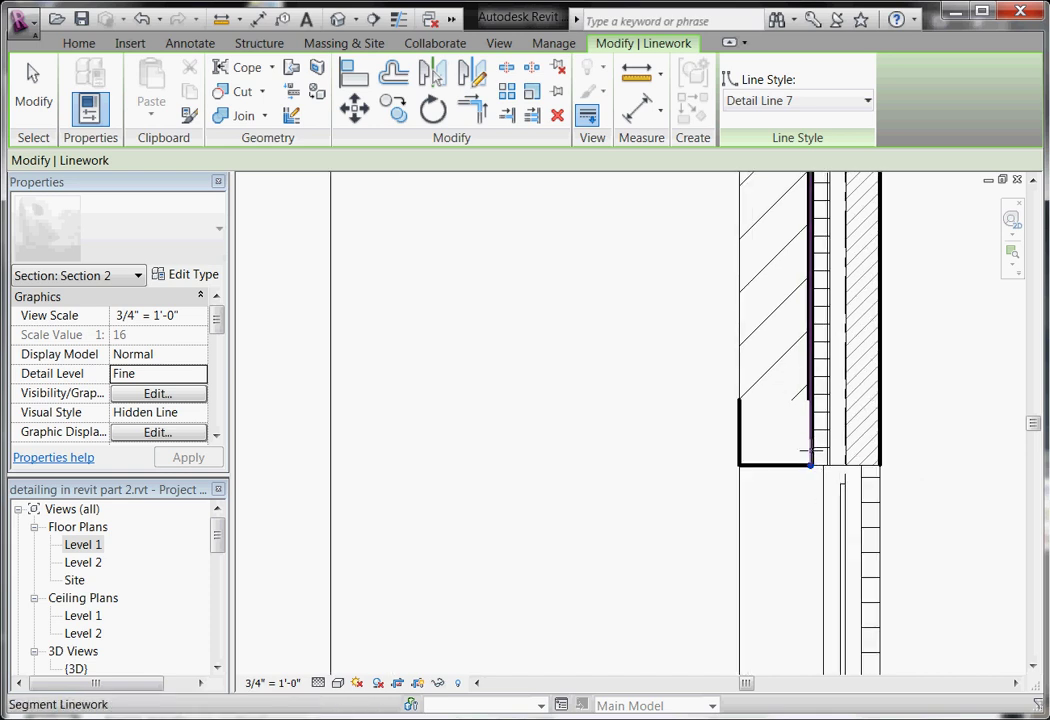
left_click(860, 103)
scroll(858, 208, "up", 1)
key("Escape")
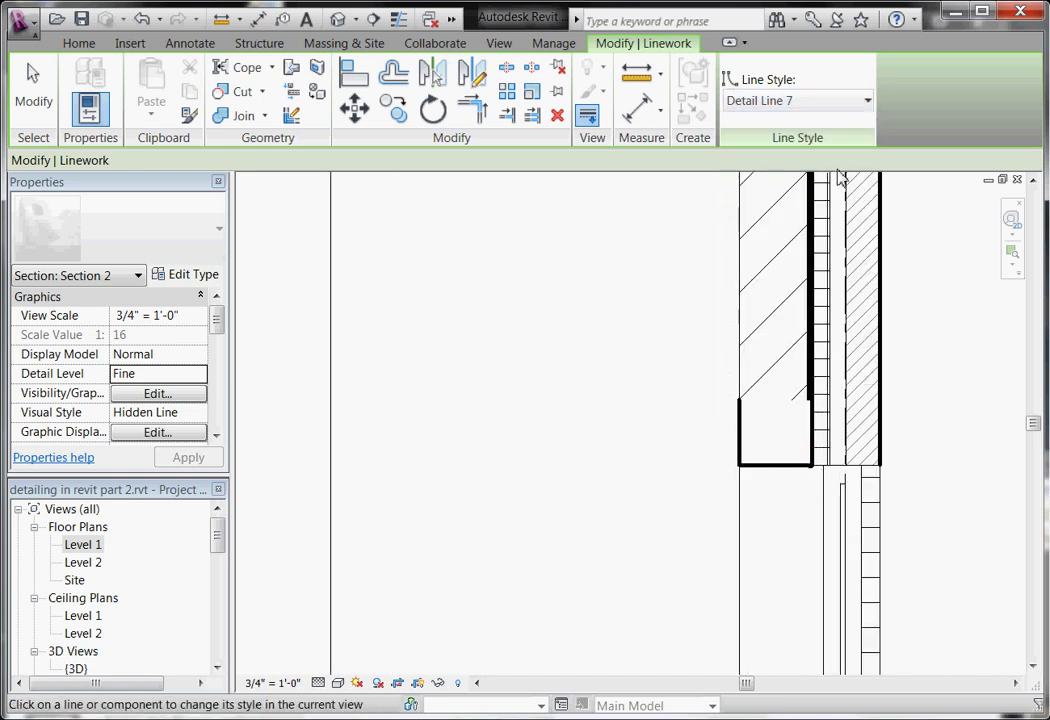
Hide the window's vertical line below the wall using <Invisible lines>
left_click(867, 103)
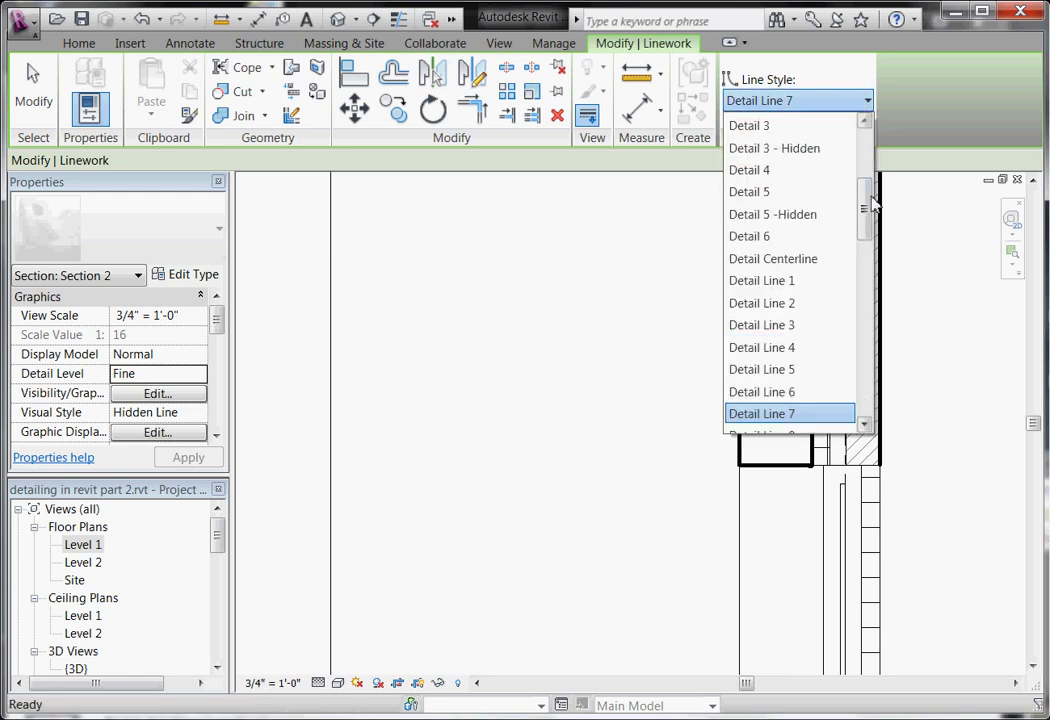
left_click_drag(867, 206, 862, 150)
left_click(798, 236)
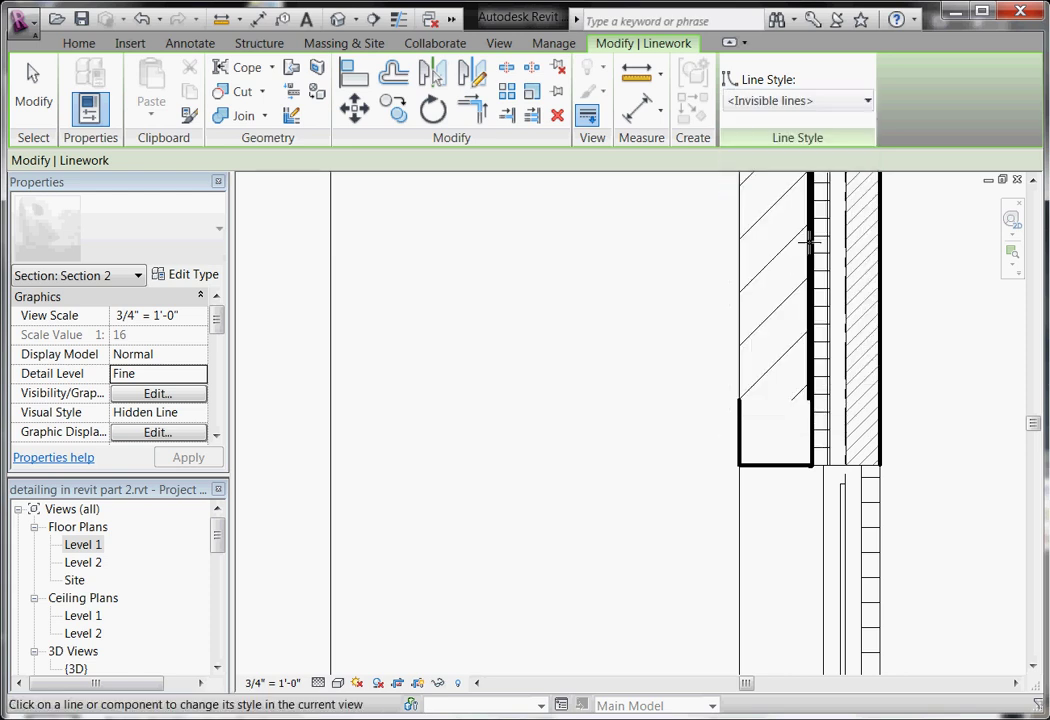
left_click(827, 328)
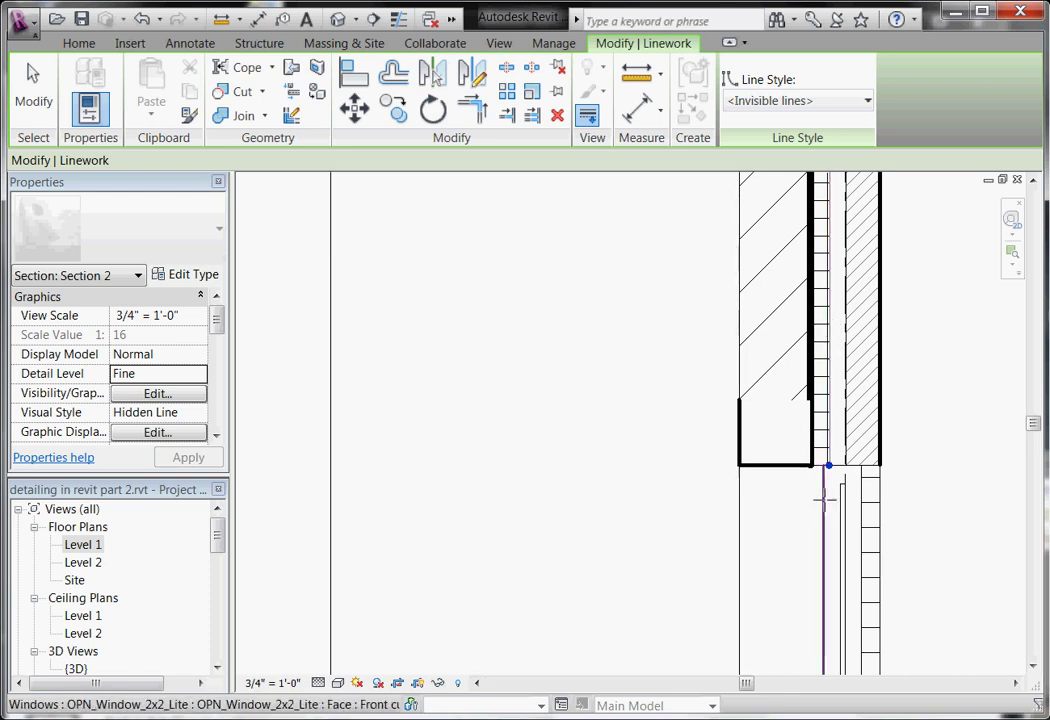
left_click(823, 492)
scroll(827, 477, "down", 2)
scroll(834, 400, "up", 2)
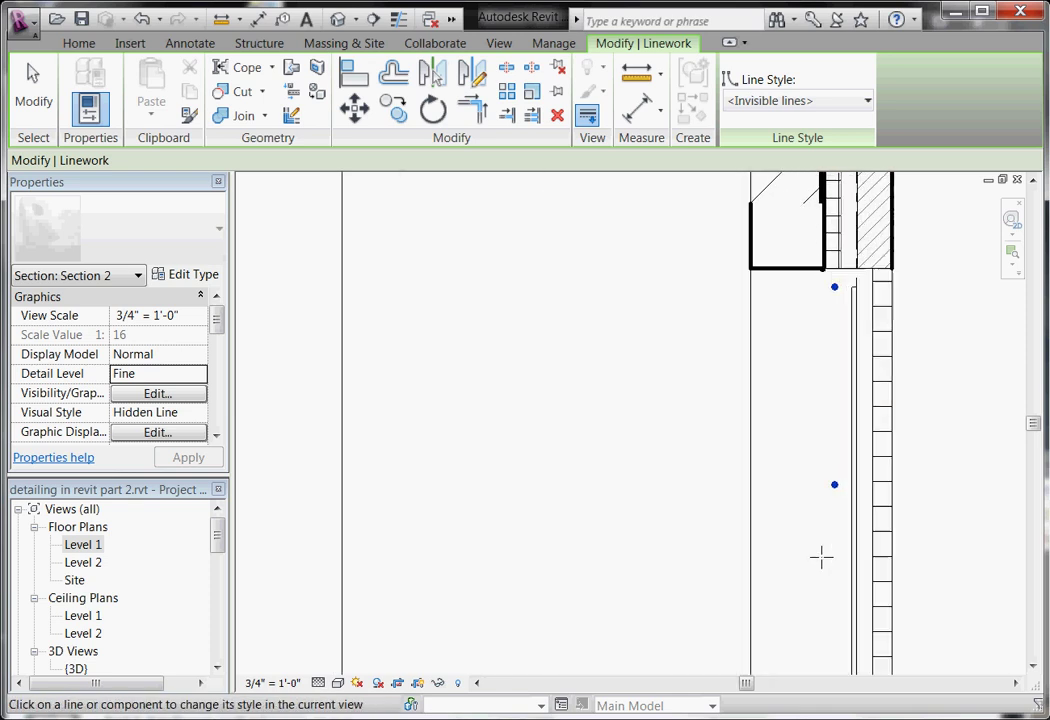
left_click(834, 487)
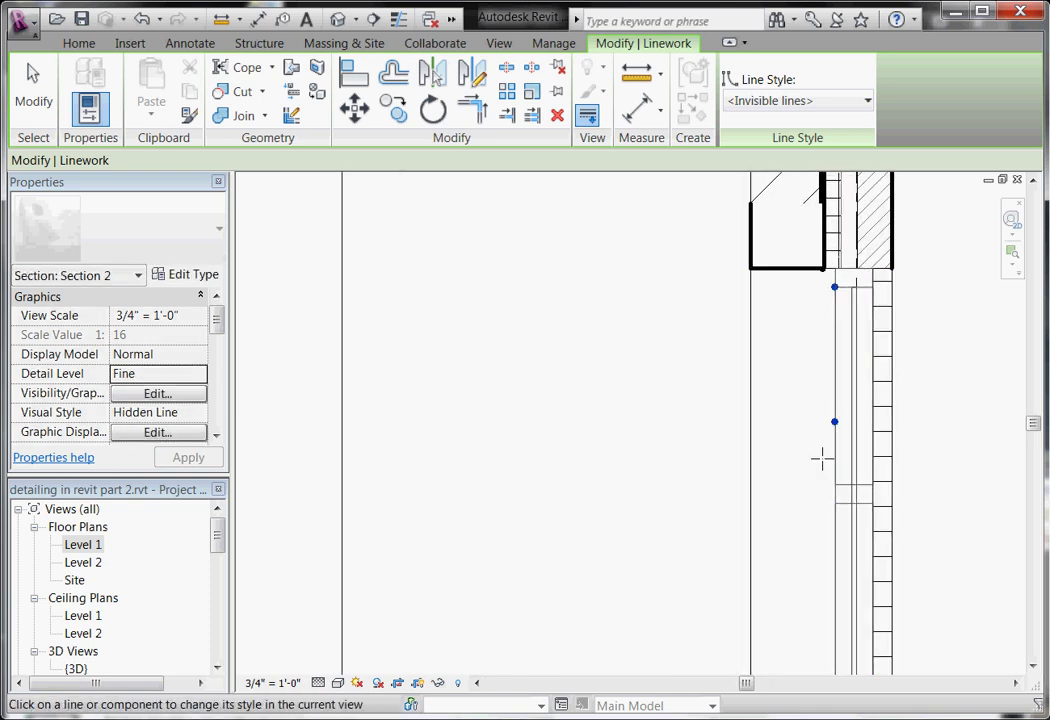
left_click_drag(834, 421, 832, 374)
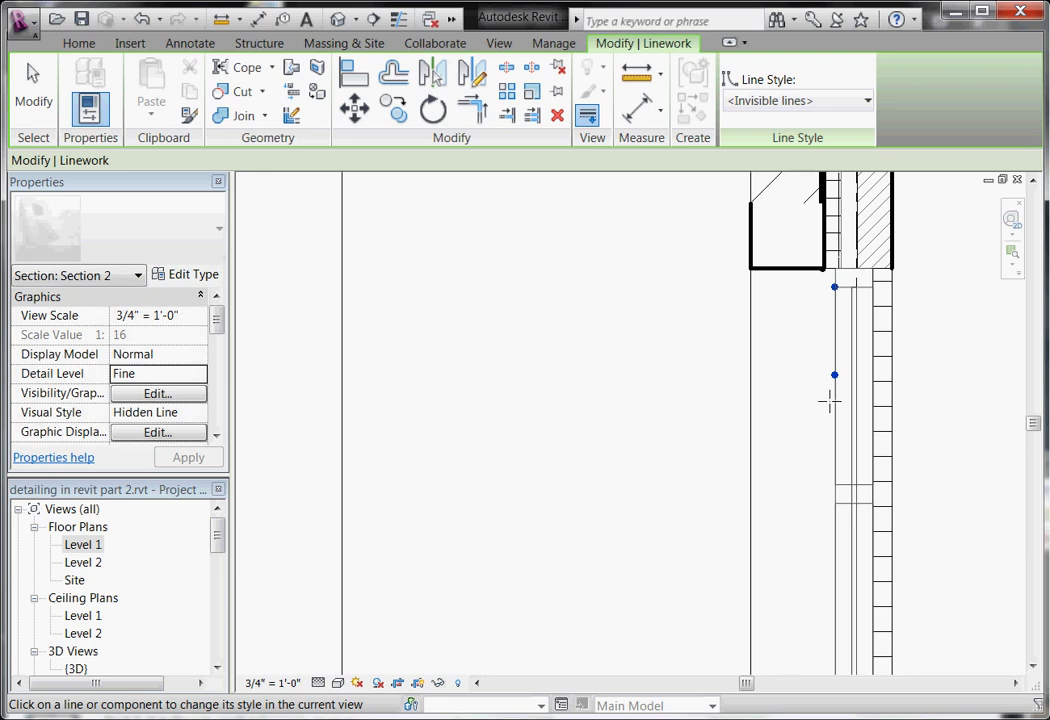
left_click(831, 404)
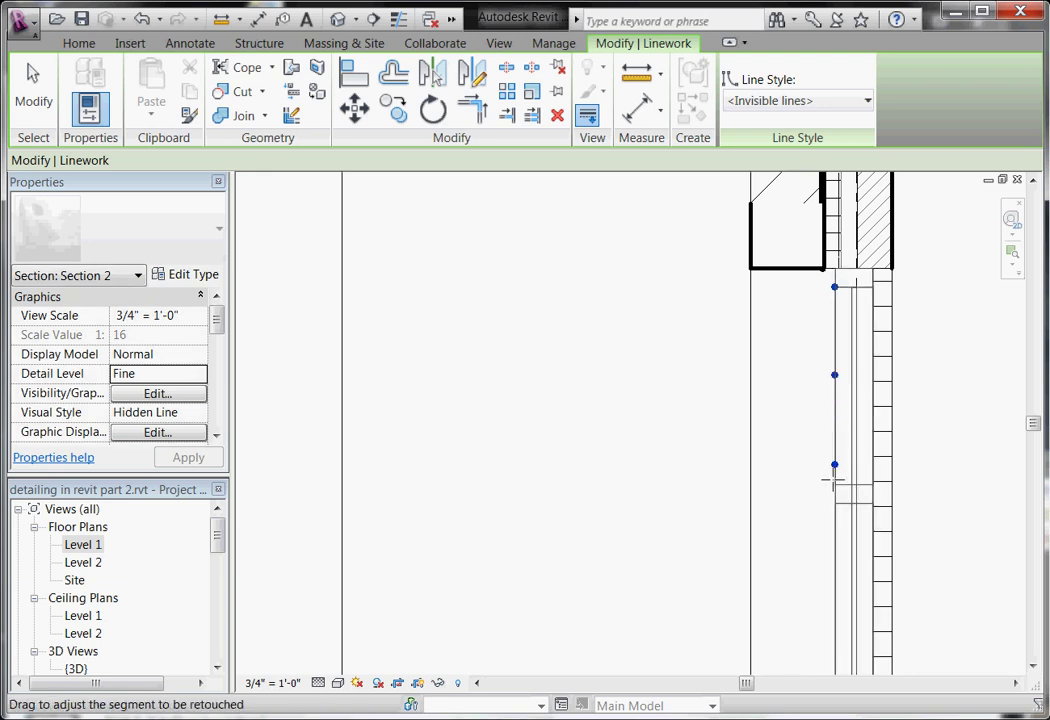